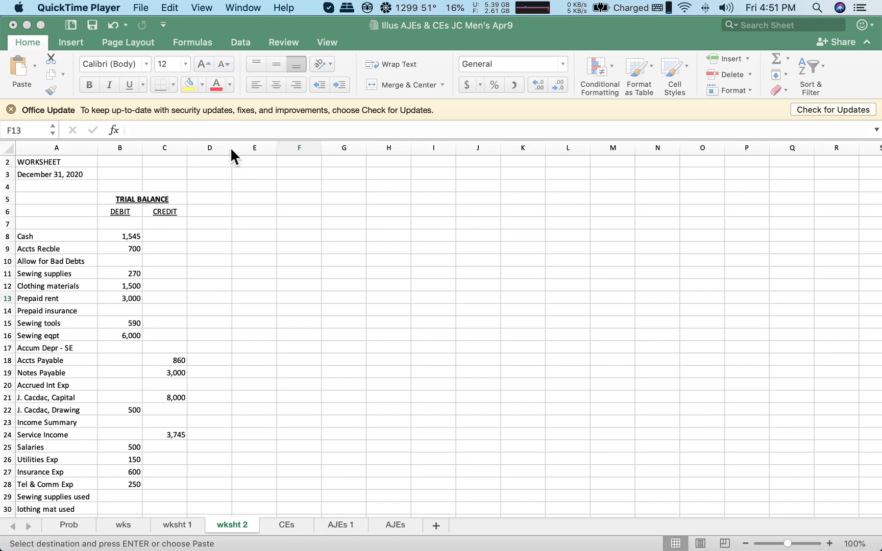
Narrow column D to about half the width of its neighbouring columns as a spacer after the trial balance.
click(211, 141)
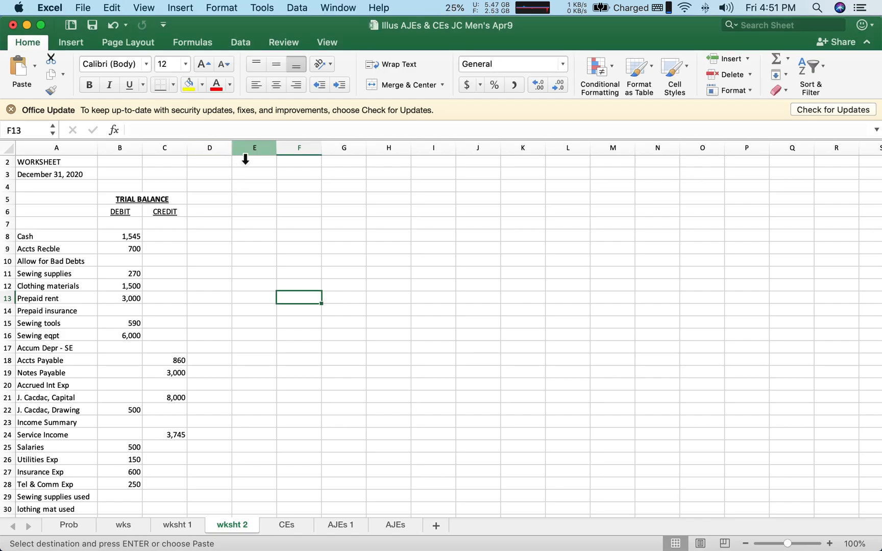
drag(238, 156, 266, 187)
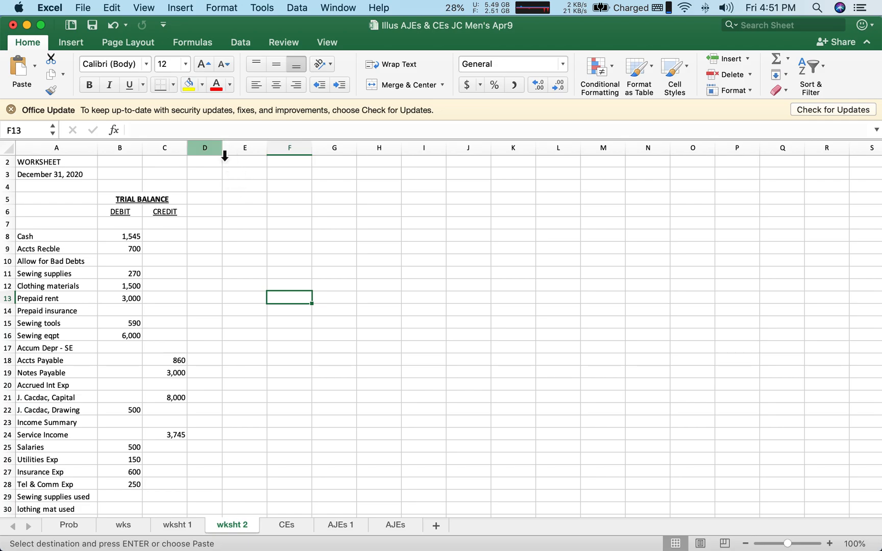
drag(230, 154, 216, 175)
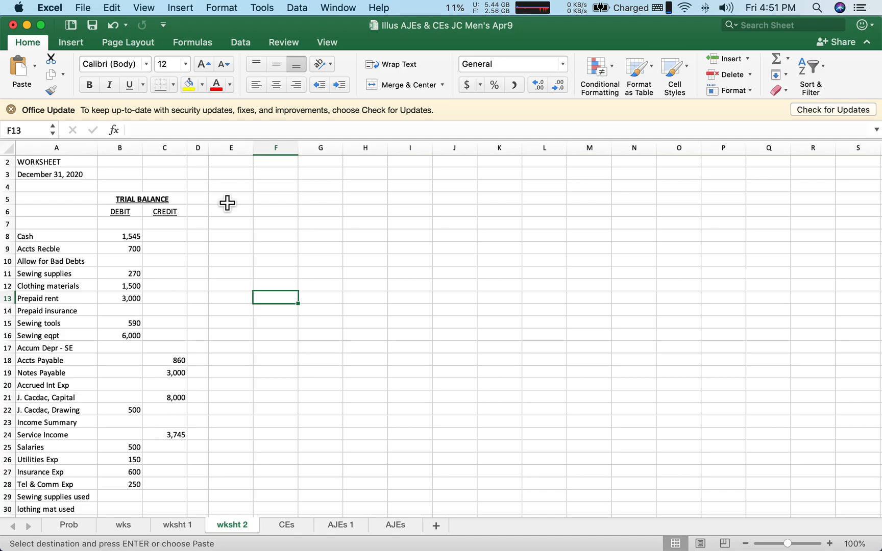
Copy the TRIAL BALANCE heading with its DEBIT and CREDIT labels from B5:C6 to the cells starting at E5.
click(133, 202)
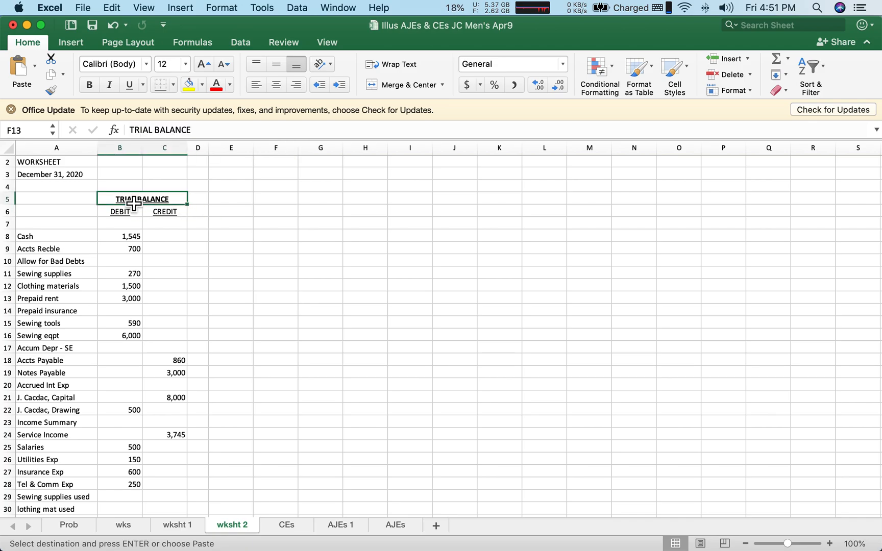
drag(133, 203, 161, 217)
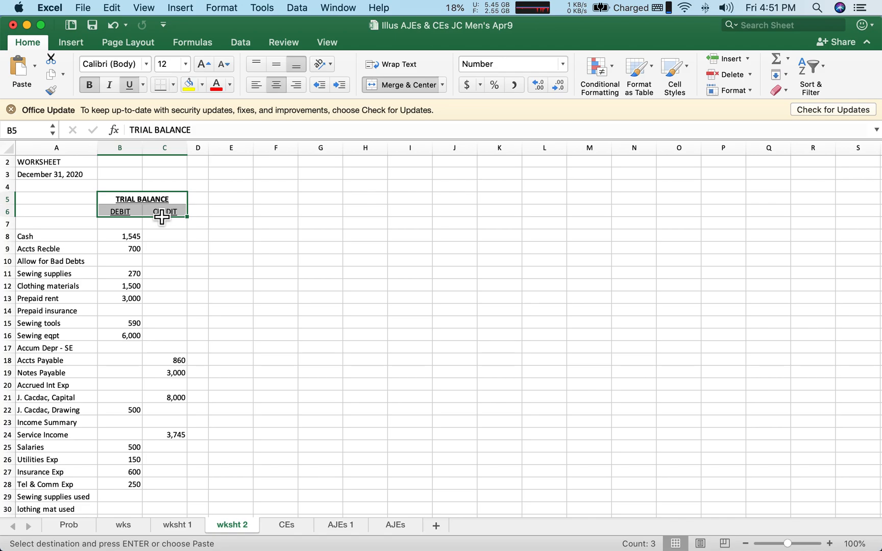
right_click(156, 210)
click(187, 230)
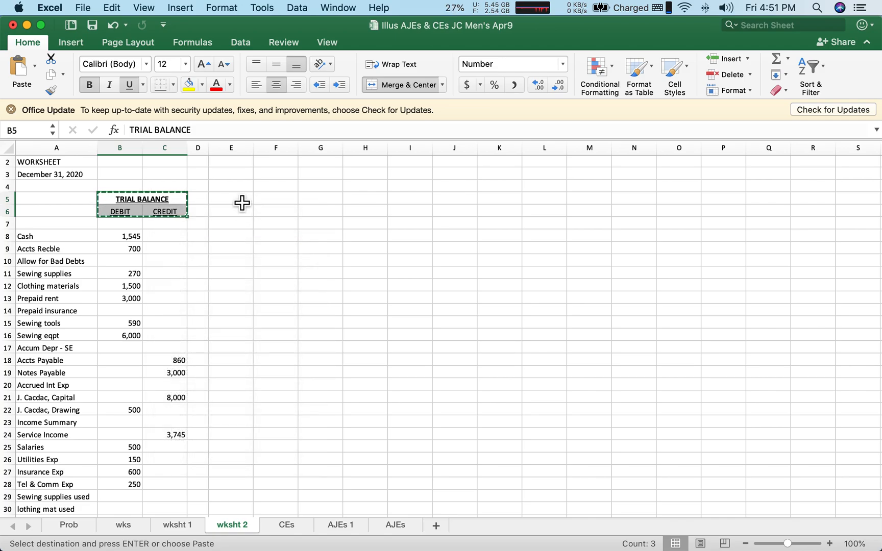
right_click(236, 195)
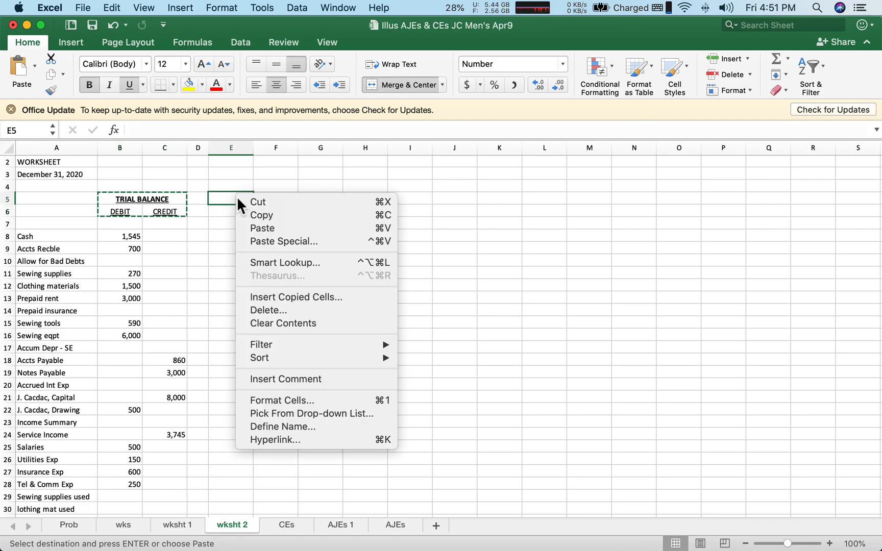
click(256, 228)
click(246, 243)
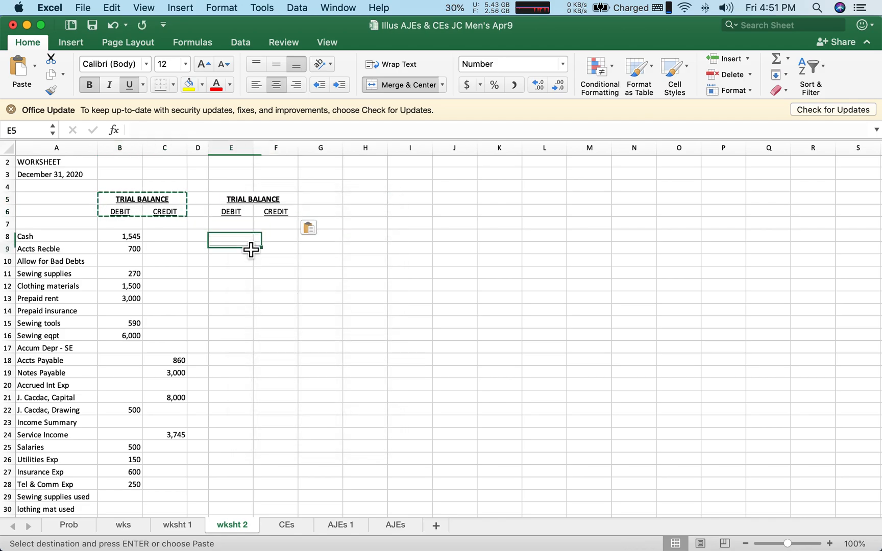
Change the copied heading in E5 to ADJUSTING ENTRIES.
click(249, 200)
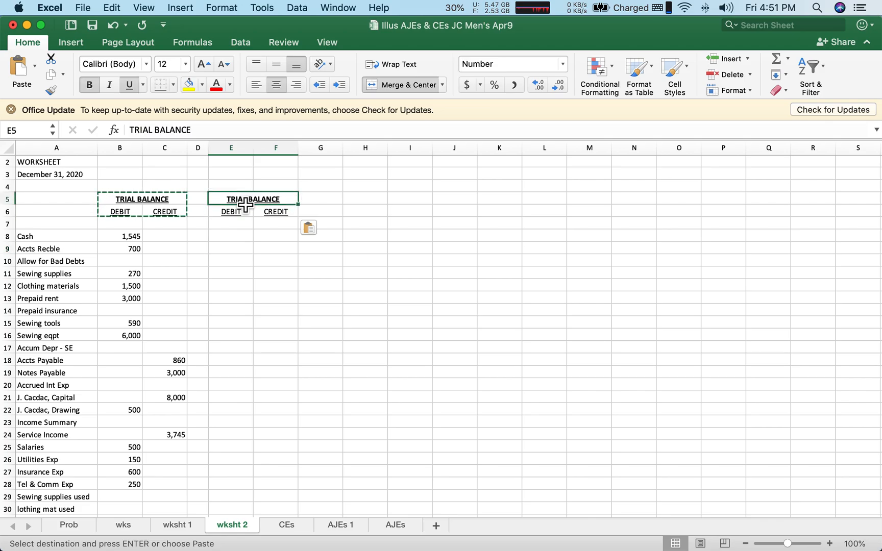
click(194, 130)
key(BackSpace)
key(BackSpace)
key(BackSpace)
key(BackSpace)
key(BackSpace)
key(BackSpace)
key(BackSpace)
key(BackSpace)
key(BackSpace)
key(BackSpace)
key(BackSpace)
key(BackSpace)
key(BackSpace)
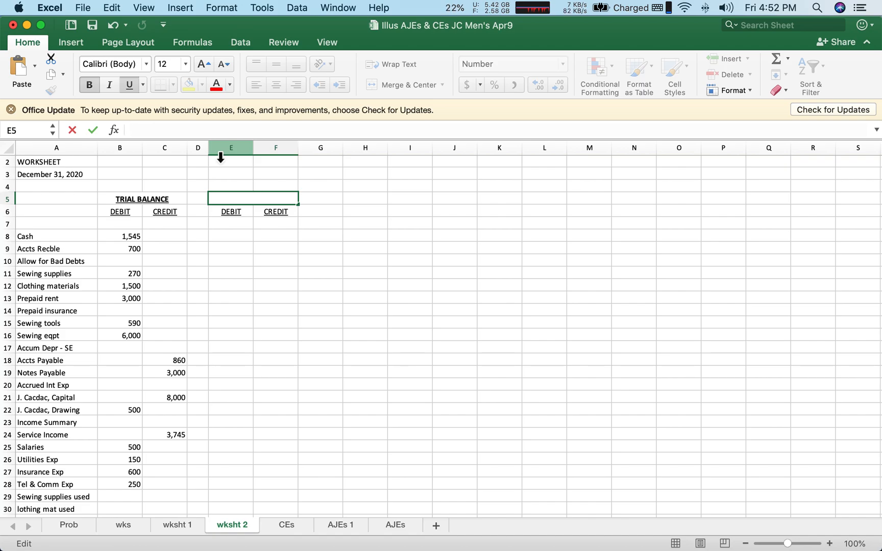
text(ADJUS)
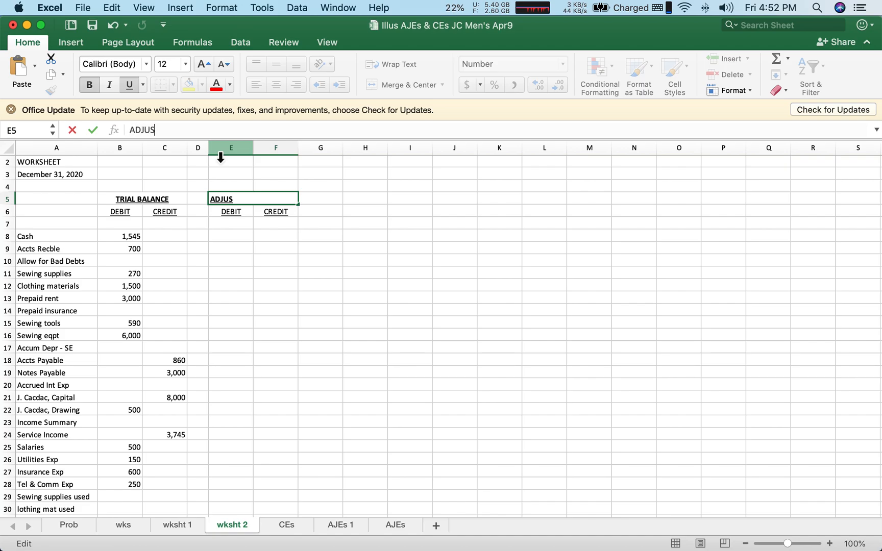
text(TING TNRIES)
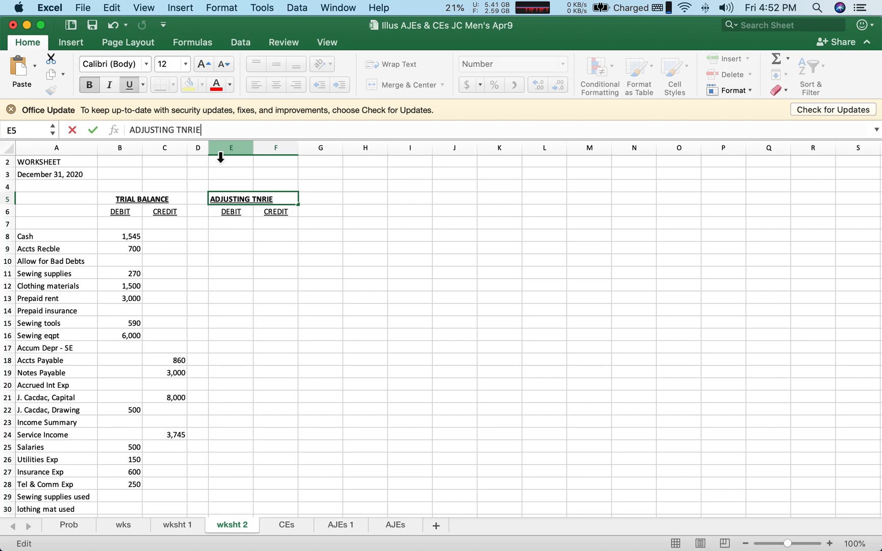
key(BackSpace)
key(BackSpace)
key(BackSpace)
key(BackSpace)
key(BackSpace)
key(BackSpace)
text(ENTRIES)
key(Return)
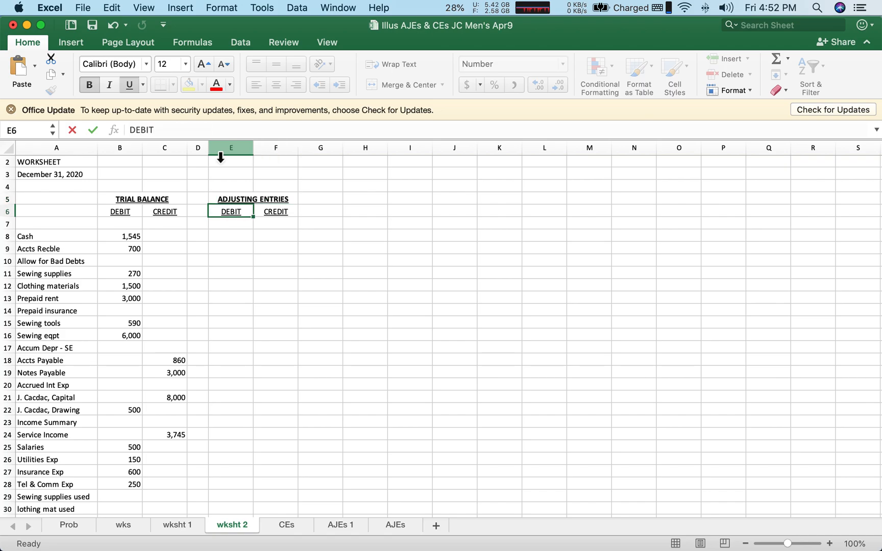
Narrow column G to about the same width as column D.
click(294, 250)
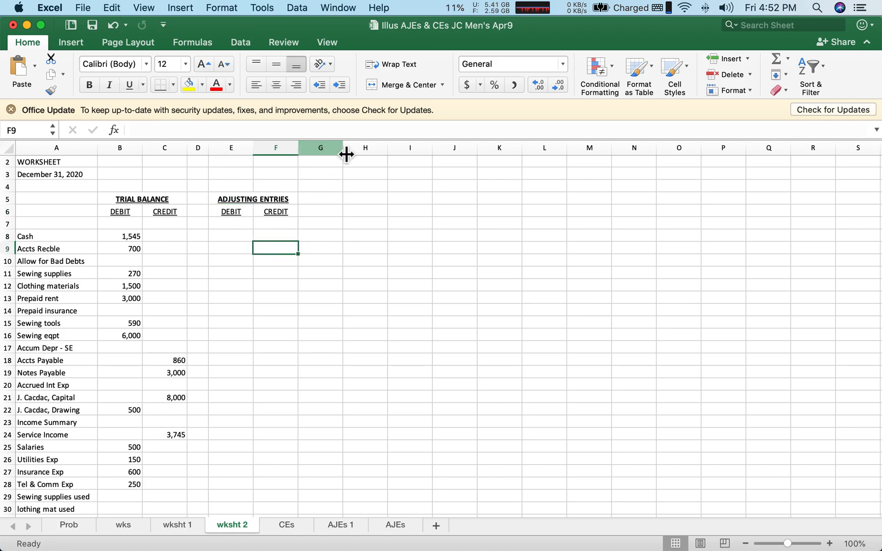
drag(346, 154, 329, 170)
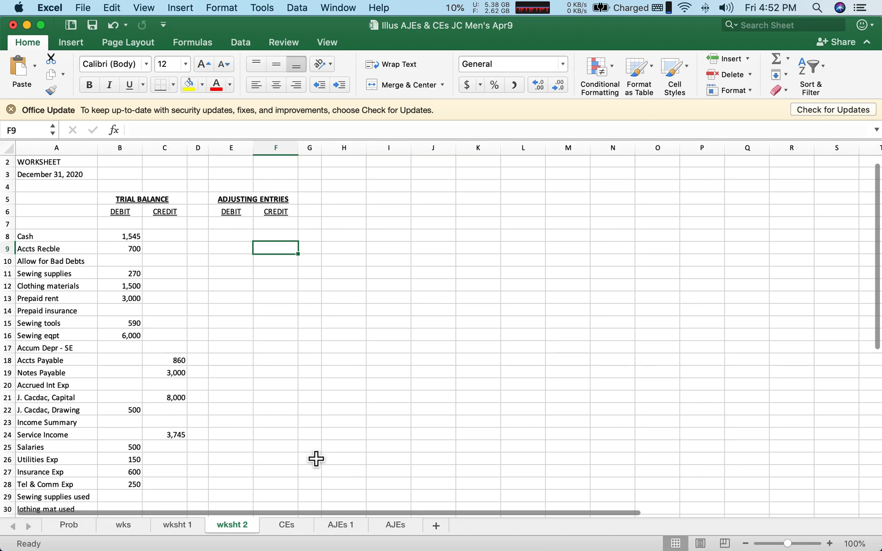
Freeze the panes at cell B7 so the heading rows and account names stay in view, and check by scrolling the worksheet.
scroll(315, 459, down, 3)
scroll(316, 459, down, 1)
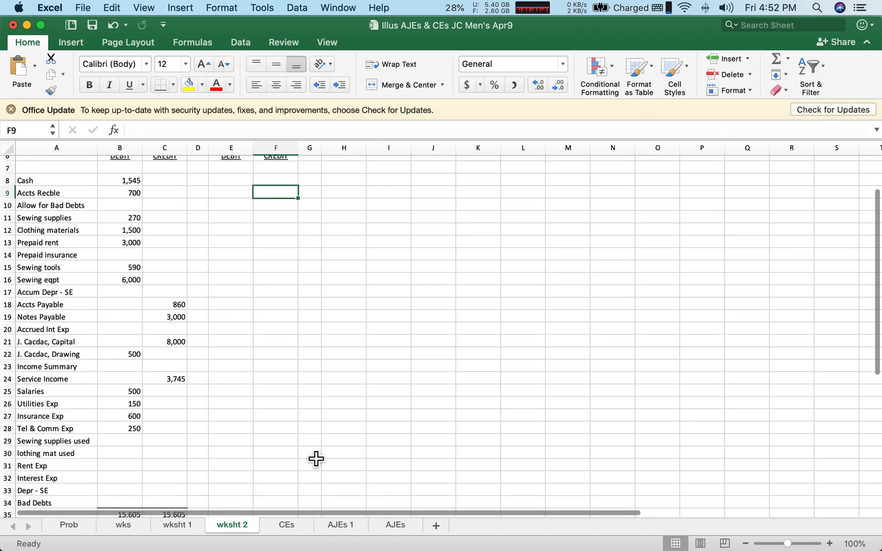
scroll(333, 258, up, 5)
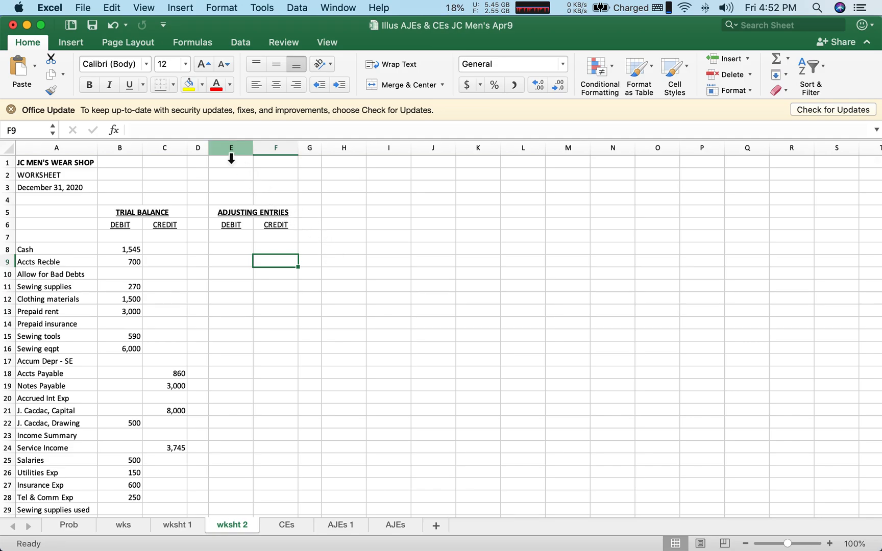
scroll(282, 442, down, 2)
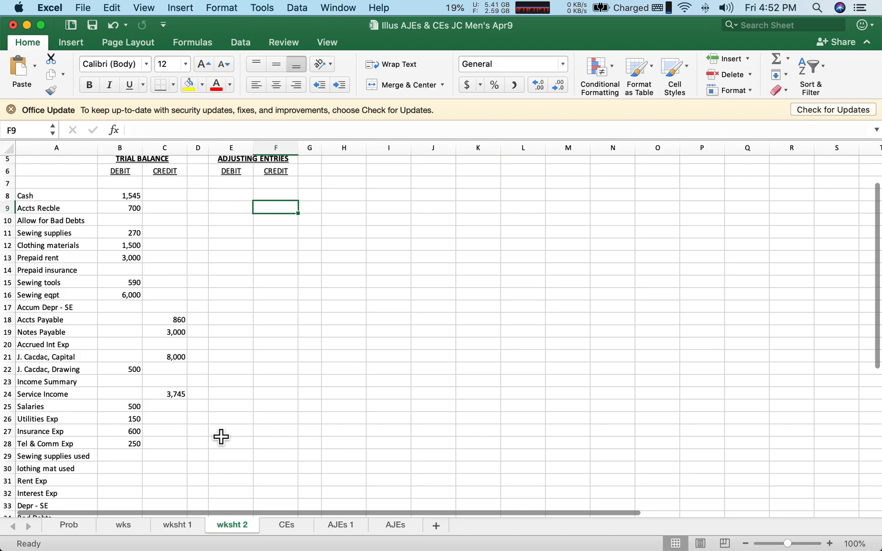
scroll(161, 461, down, 3)
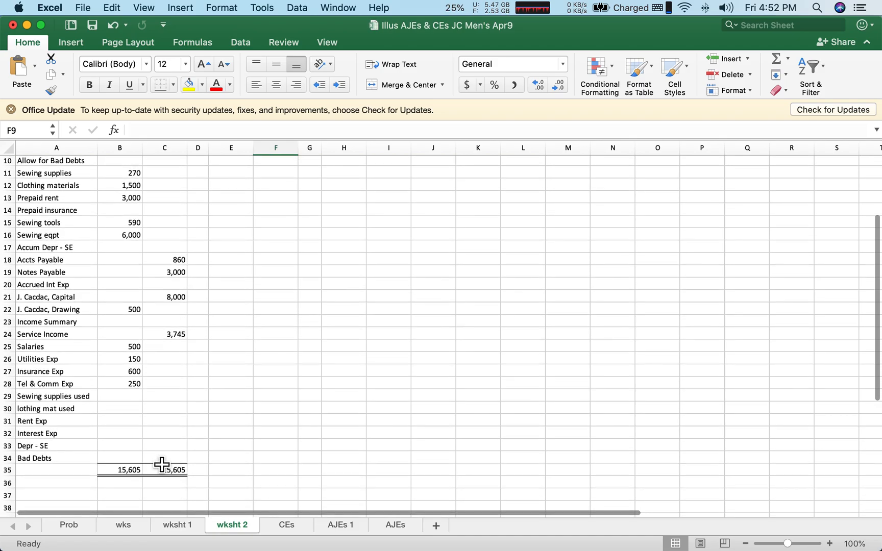
scroll(272, 426, up, 4)
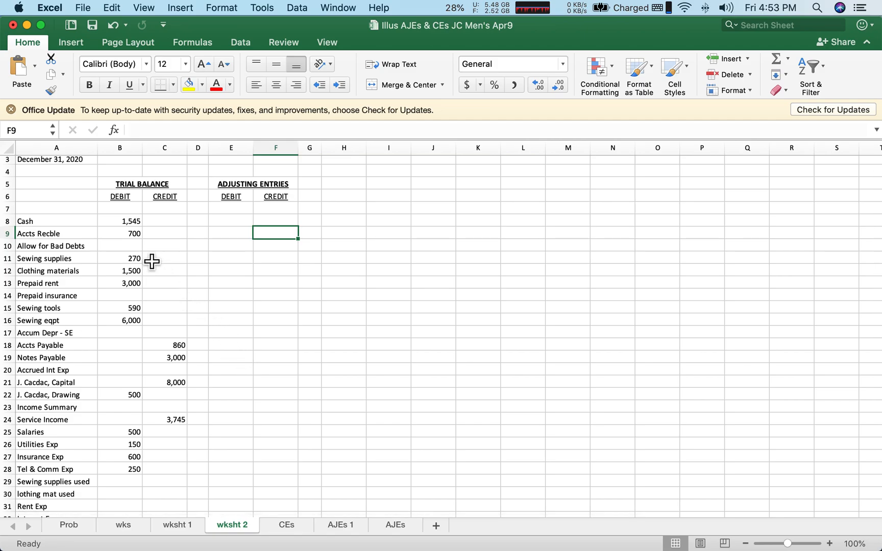
click(121, 213)
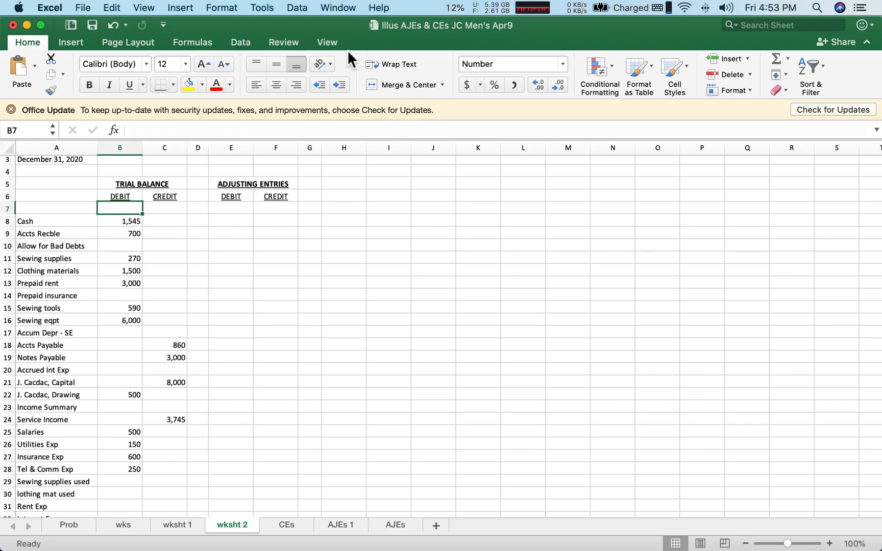
click(323, 44)
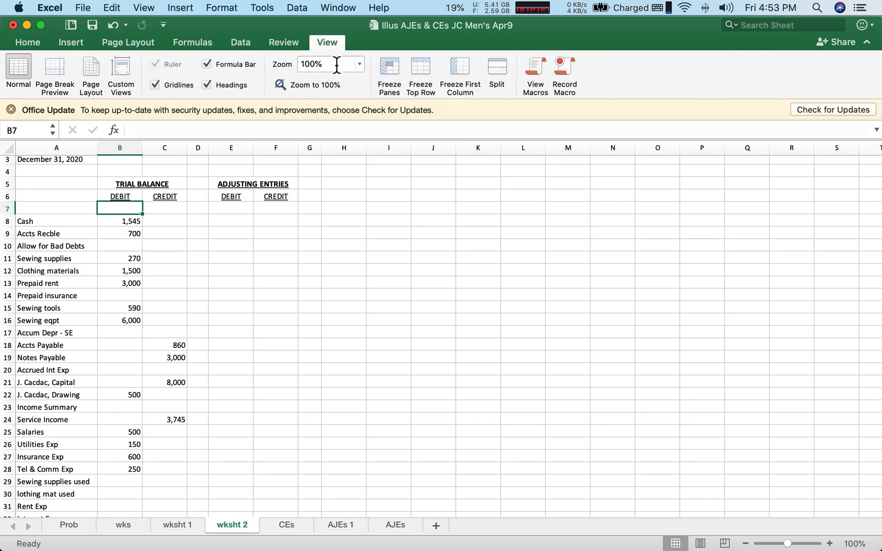
click(387, 73)
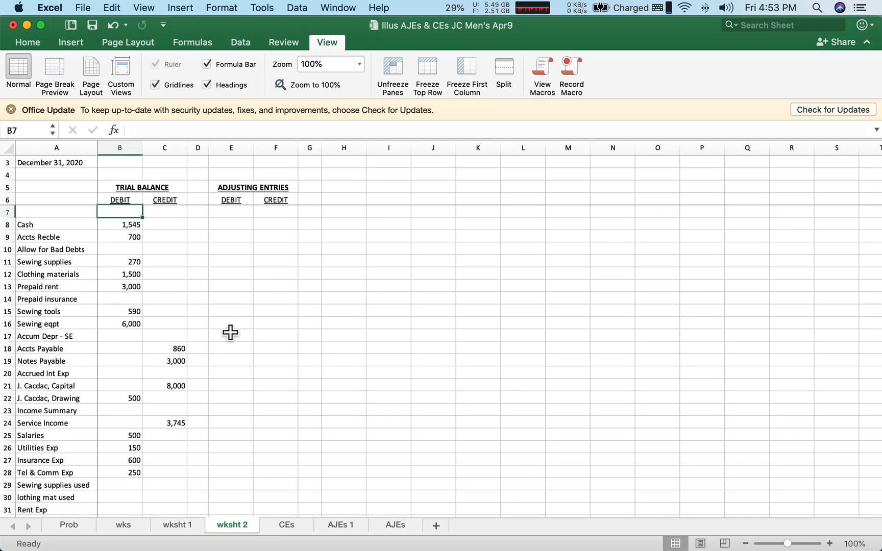
scroll(231, 331, down, 1)
scroll(232, 330, down, 2)
scroll(232, 330, up, 3)
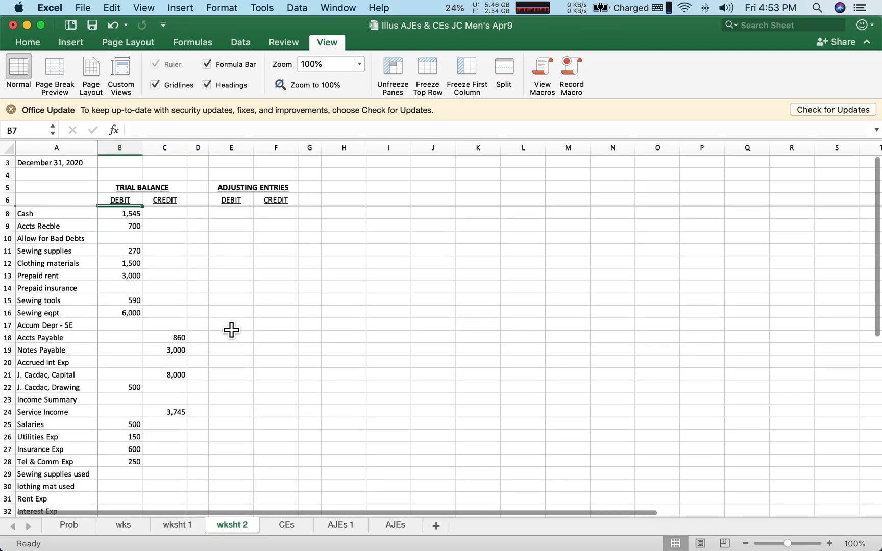
scroll(232, 330, down, 1)
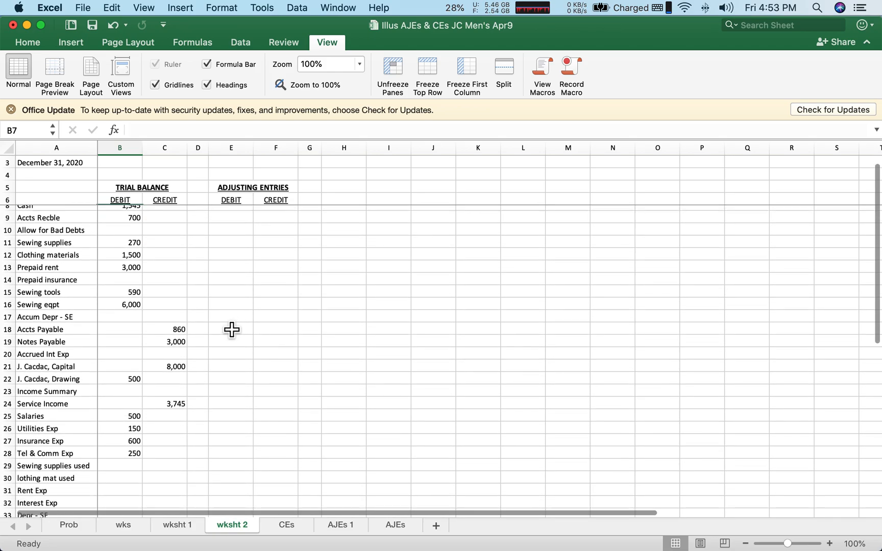
scroll(231, 331, up, 1)
scroll(231, 334, down, 4)
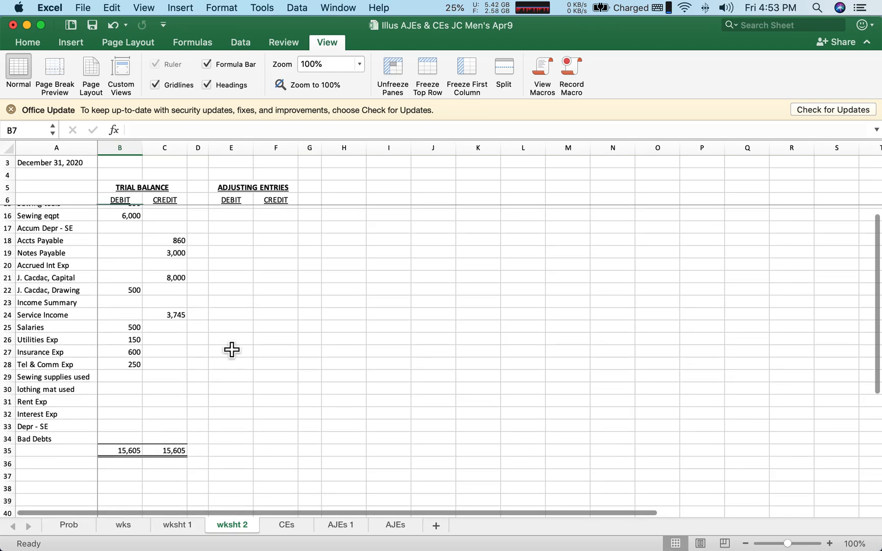
Enter 100 as the adjusting debit for Depr - SE in cell E33.
click(169, 433)
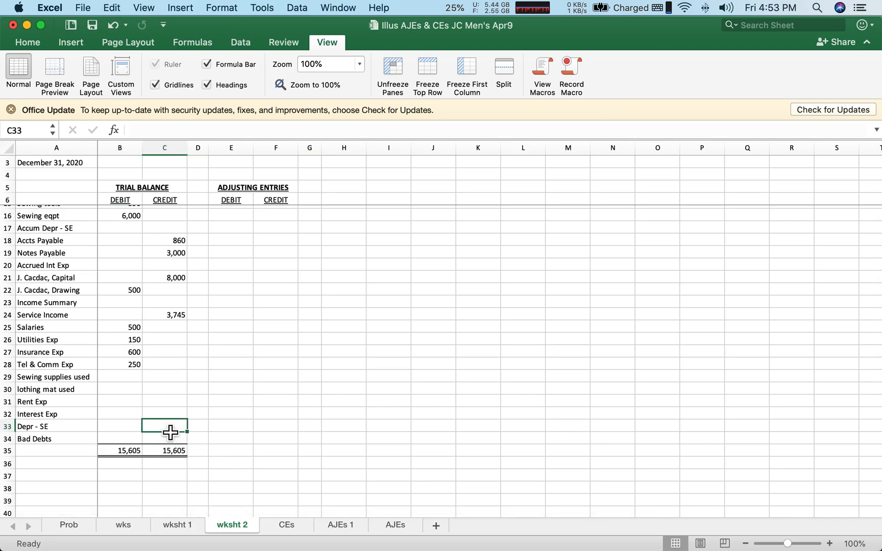
key(Right)
key(Right)
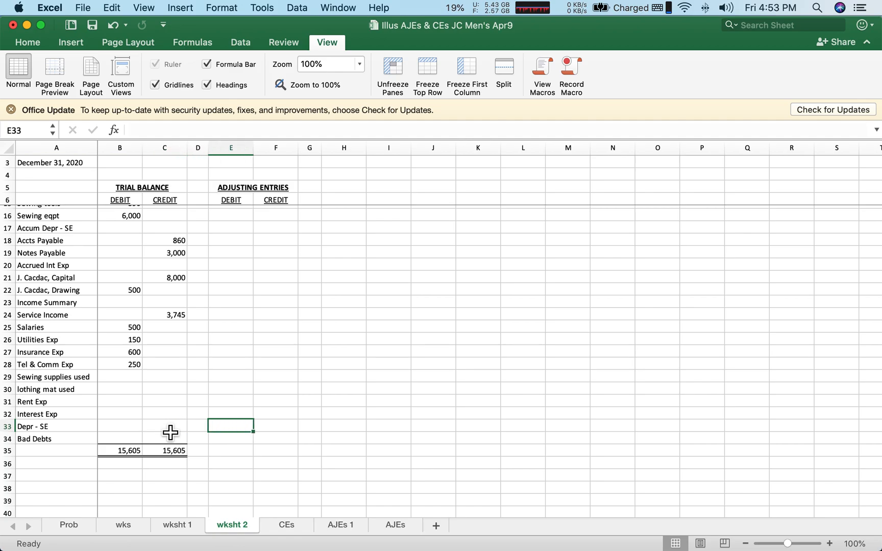
text(100)
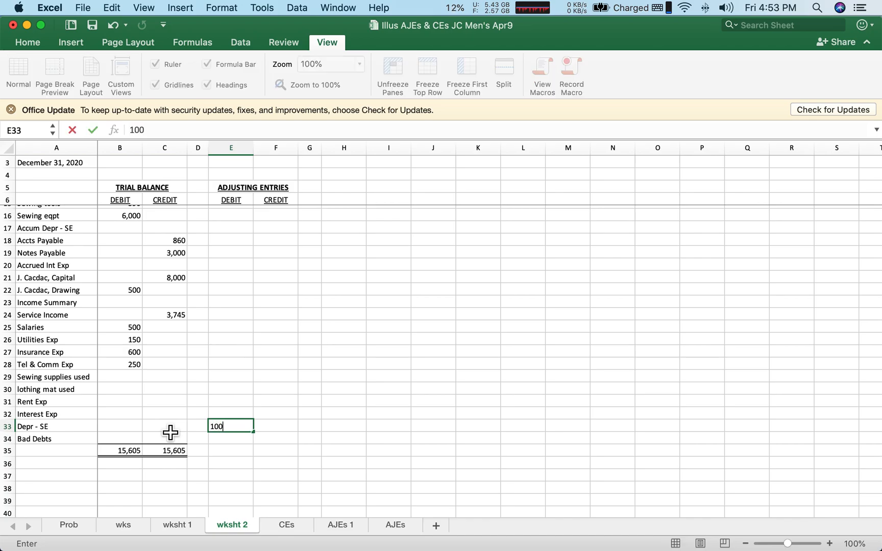
key(Left)
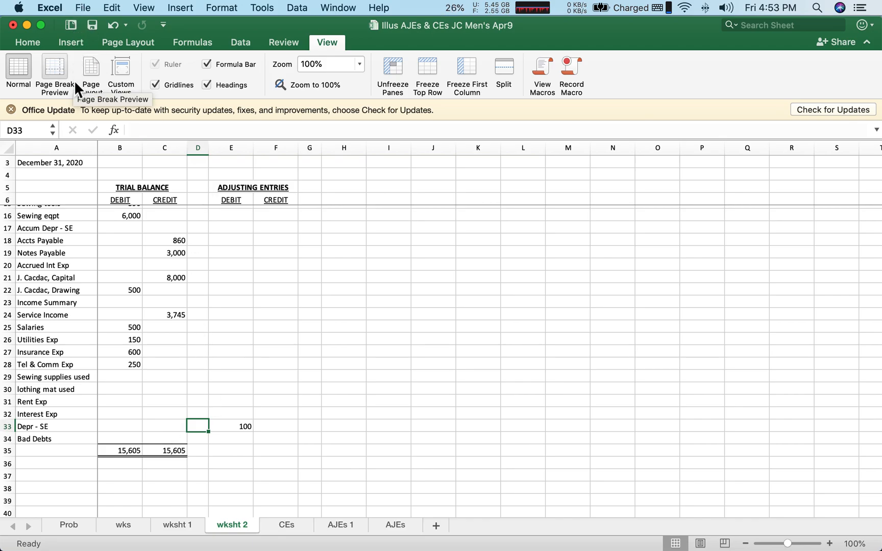
Enter a bold reference letter "a" in cell D33 beside the Depr - SE adjustment.
click(29, 41)
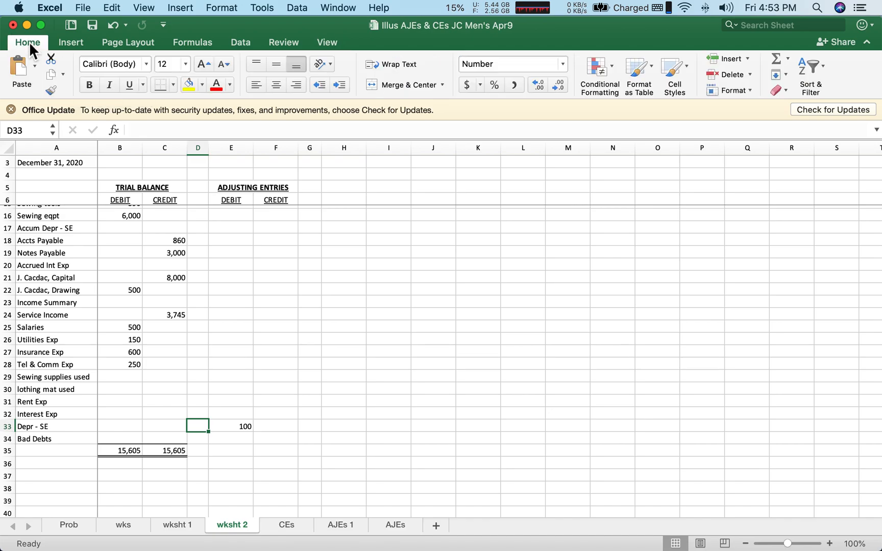
click(93, 83)
text(a)
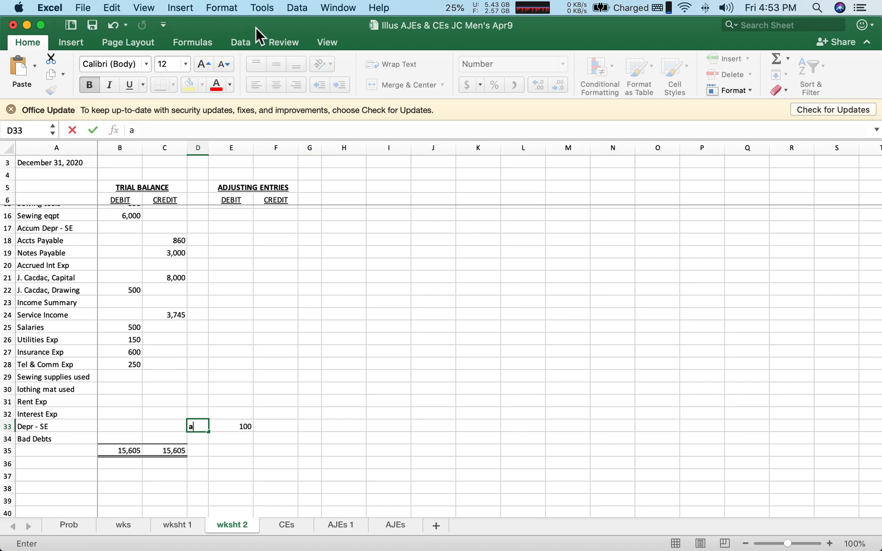
key(Return)
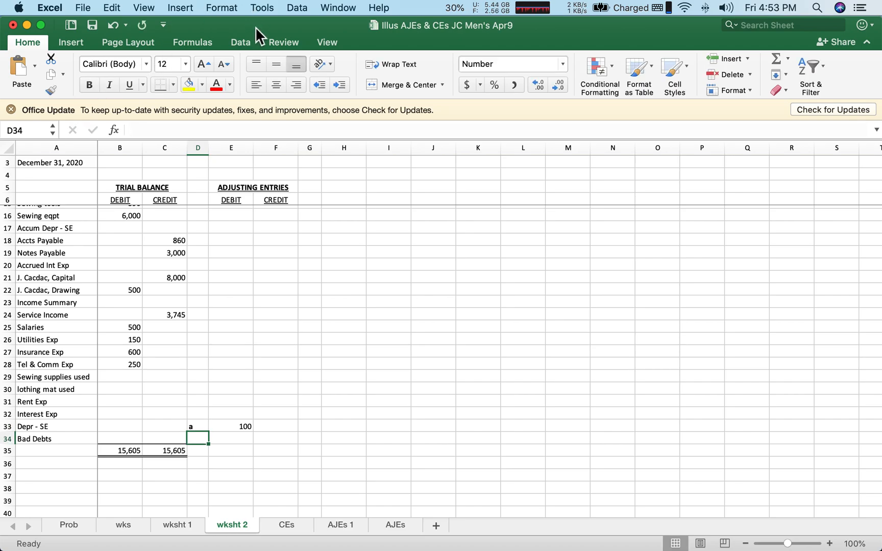
Centre the contents of columns D and G, which hold the reference letters for the adjusting entries.
click(201, 430)
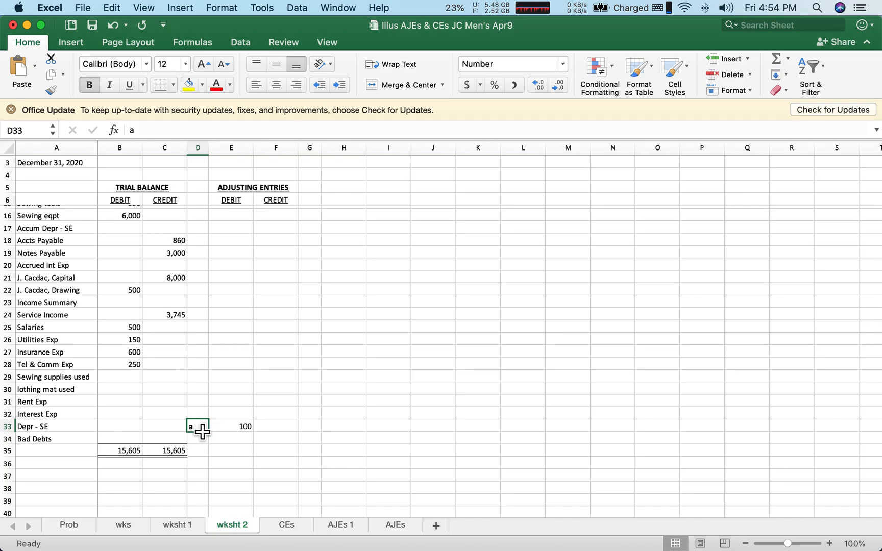
click(202, 150)
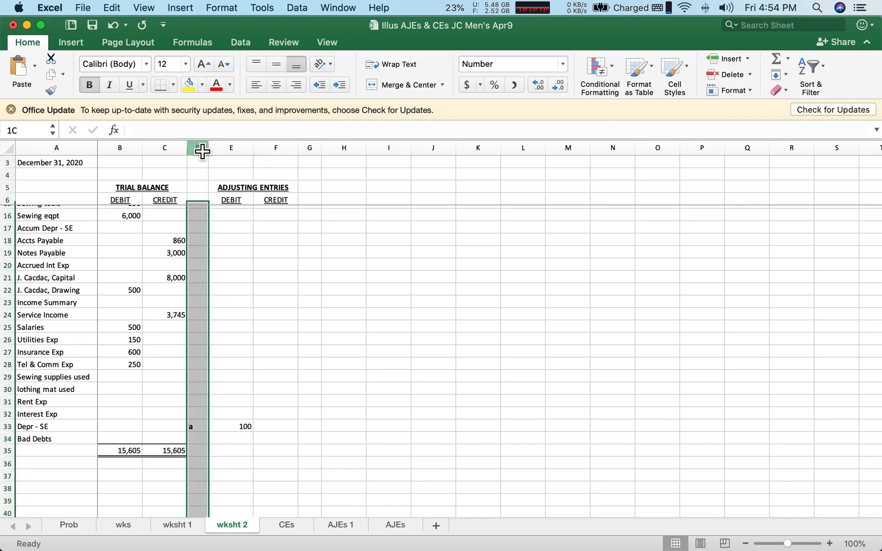
click(276, 86)
click(363, 398)
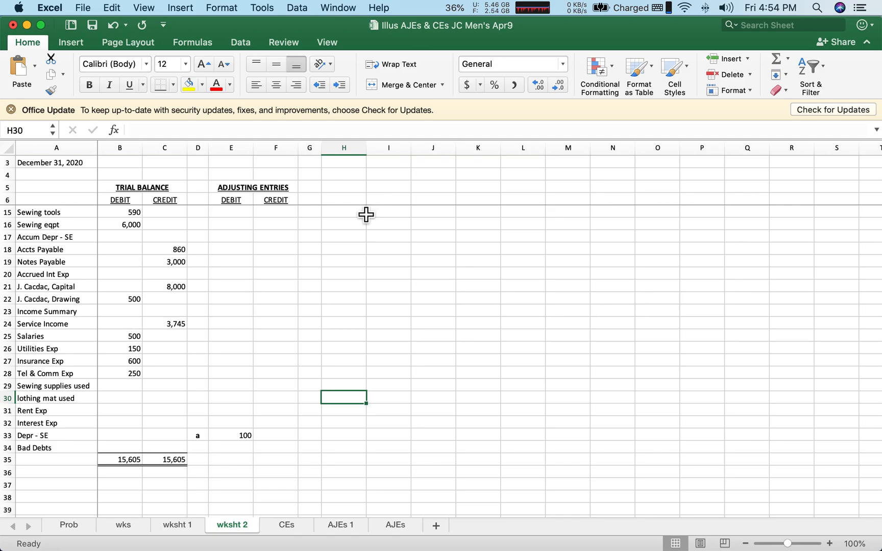
click(316, 157)
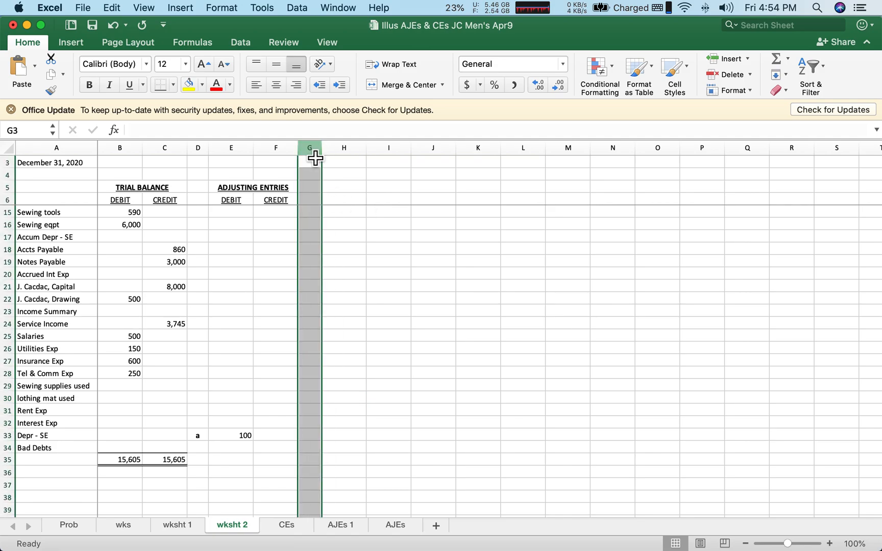
click(280, 82)
click(311, 437)
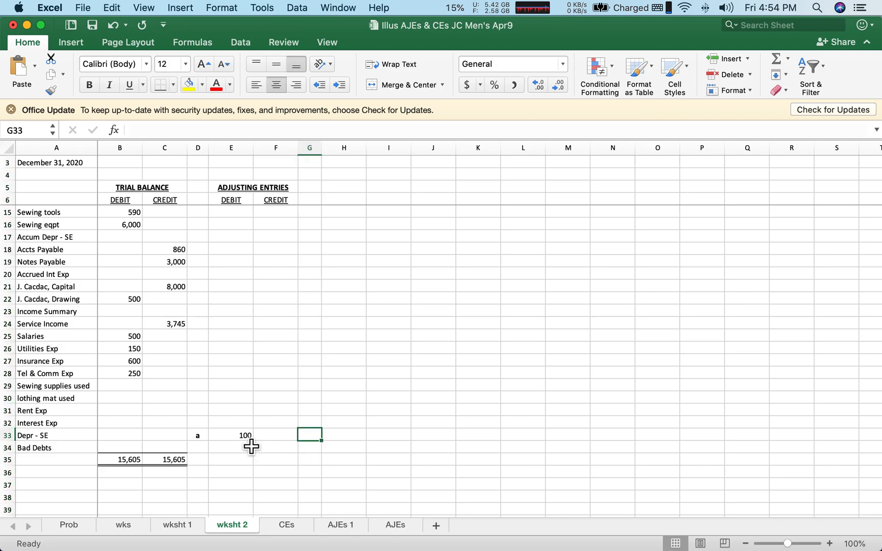
Enter 100 as the adjusting credit for Accum Depr - SE in cell F17, with a bold reference letter "a" in G17.
scroll(235, 298, up, 3)
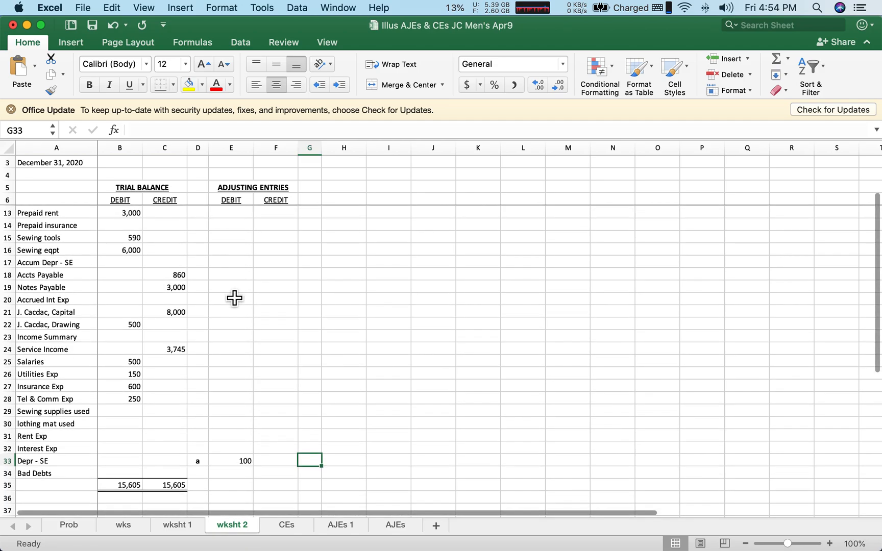
scroll(234, 298, up, 5)
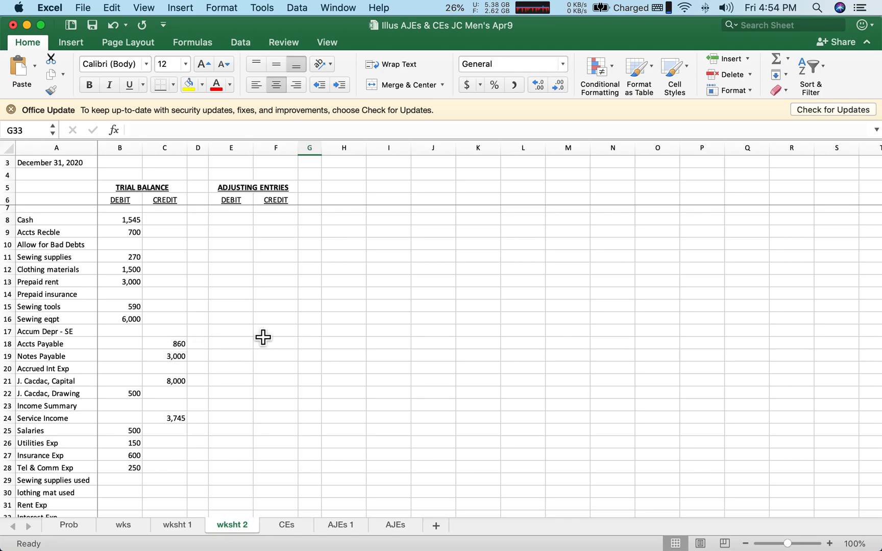
click(285, 337)
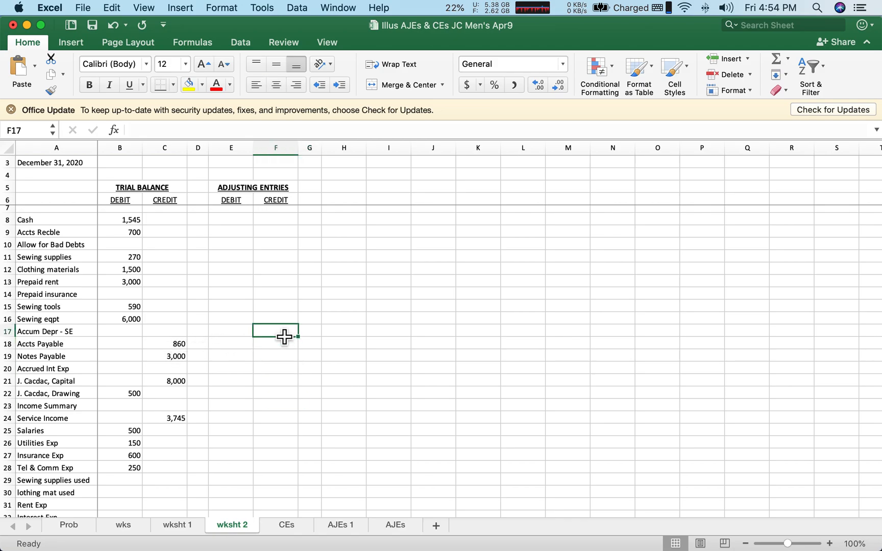
text(100)
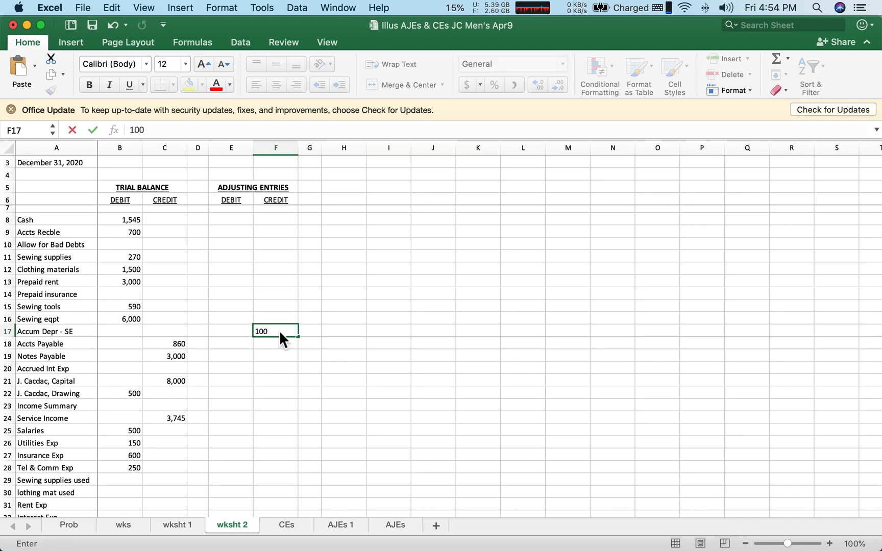
key(Tab)
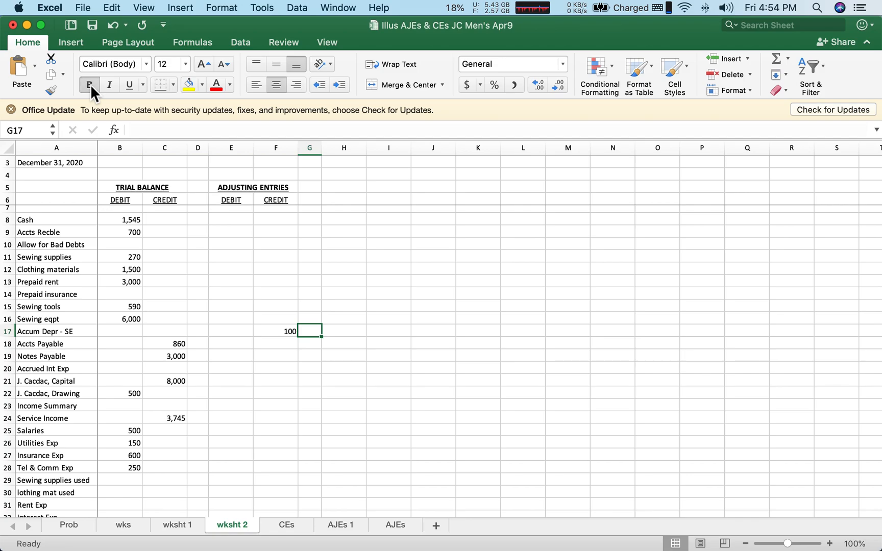
text(a)
key(Return)
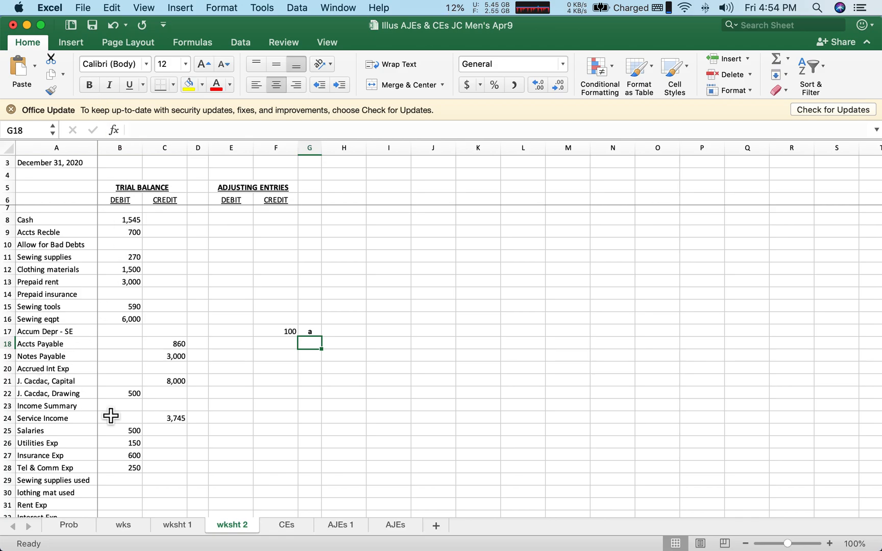
Enter 100 as the adjusting debit for Sewing supplies used in cell E29, with a bold reference letter "b" in D29.
click(250, 485)
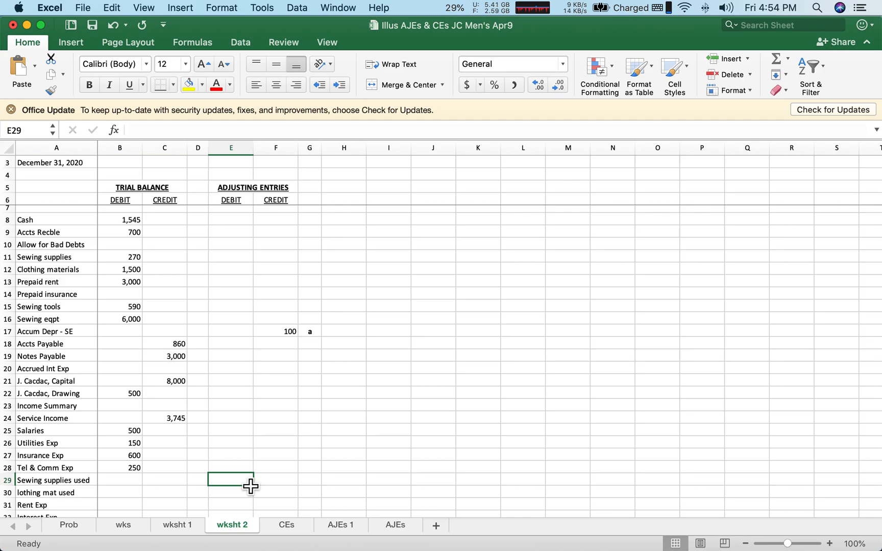
text(100)
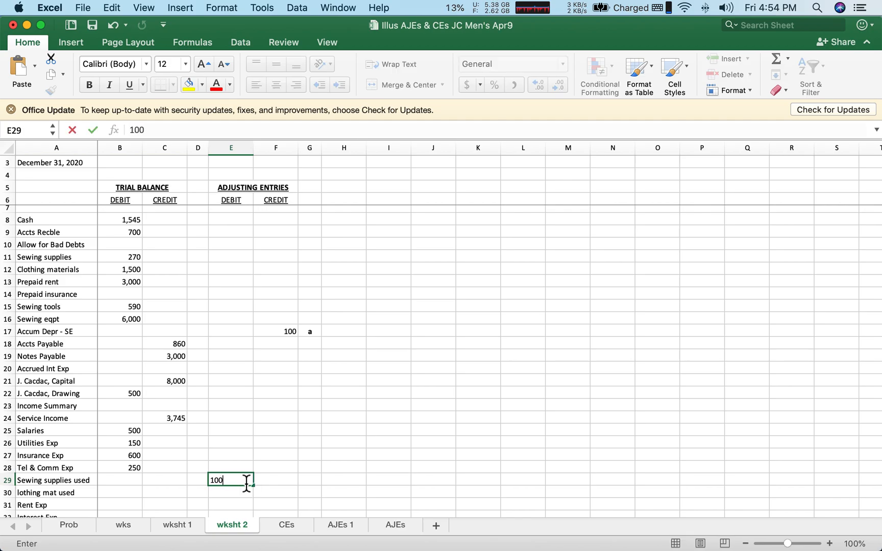
key(Left)
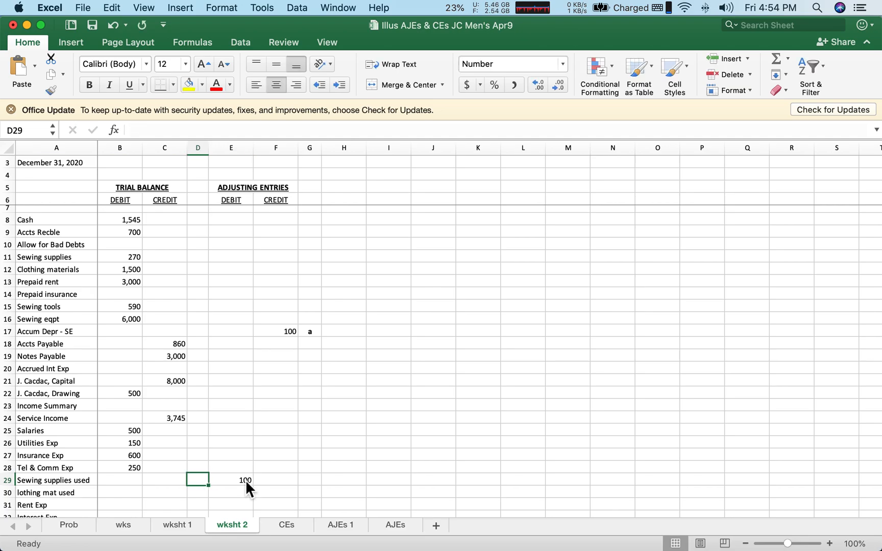
click(90, 83)
text(b)
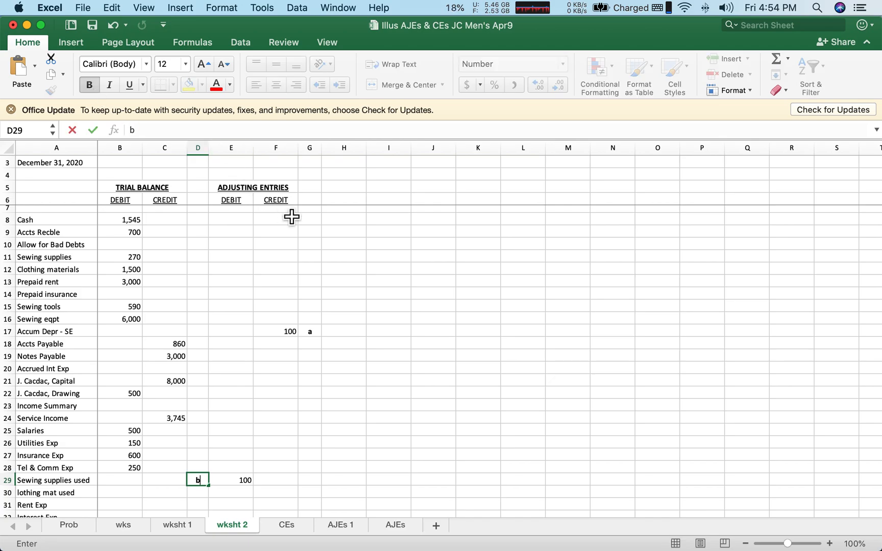
click(249, 315)
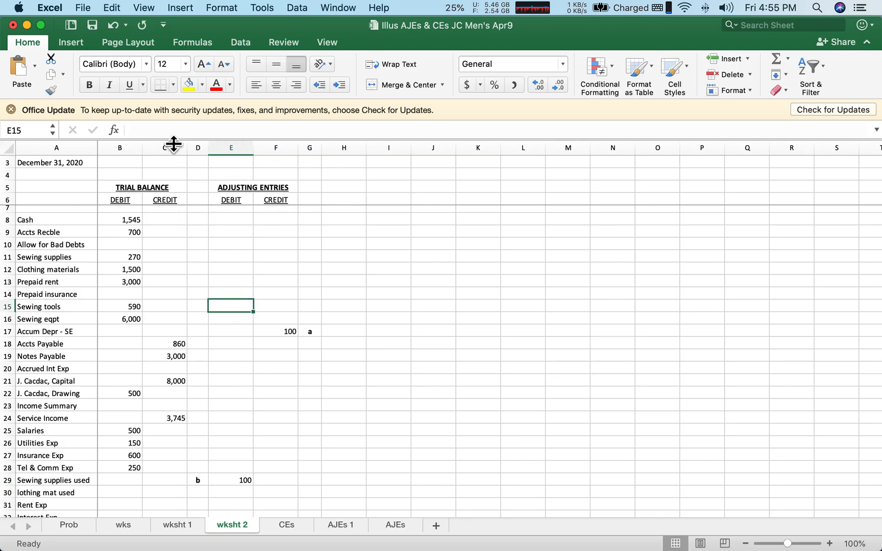
Apply bold formatting to the whole of reference columns D and G.
click(206, 150)
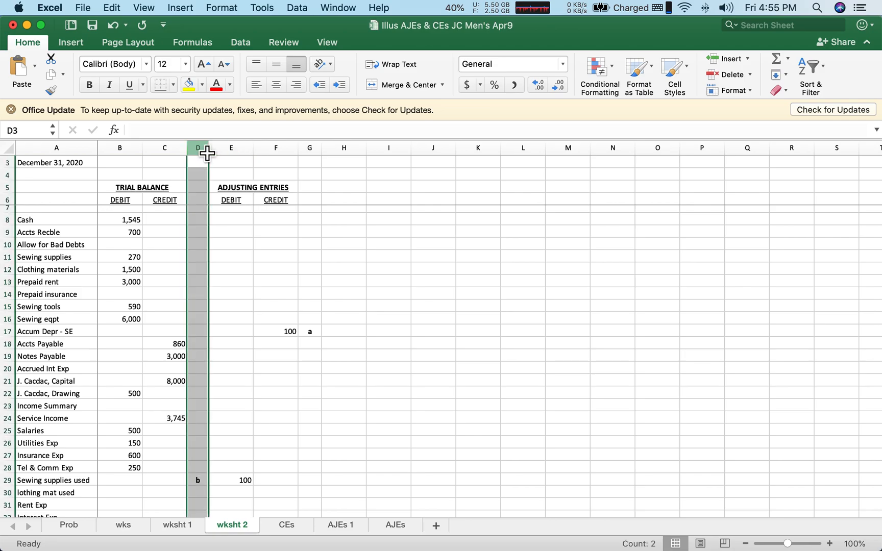
click(90, 84)
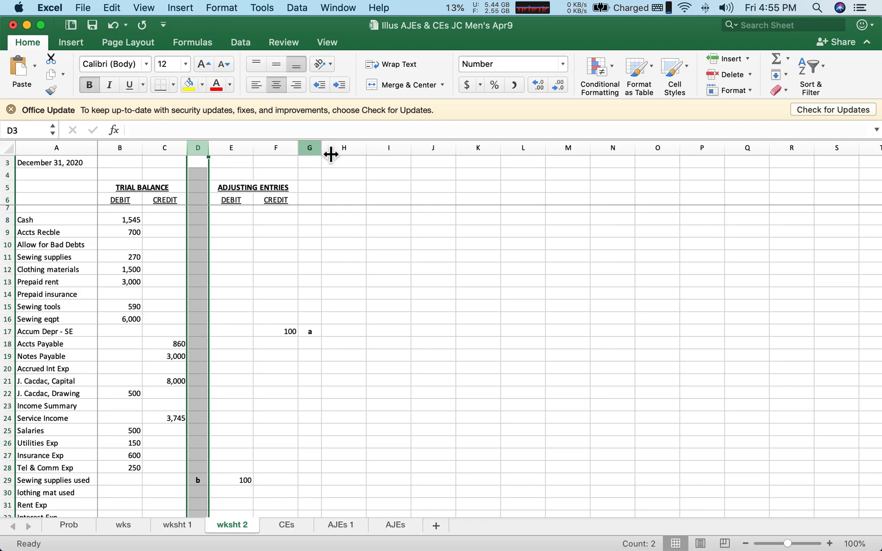
click(315, 149)
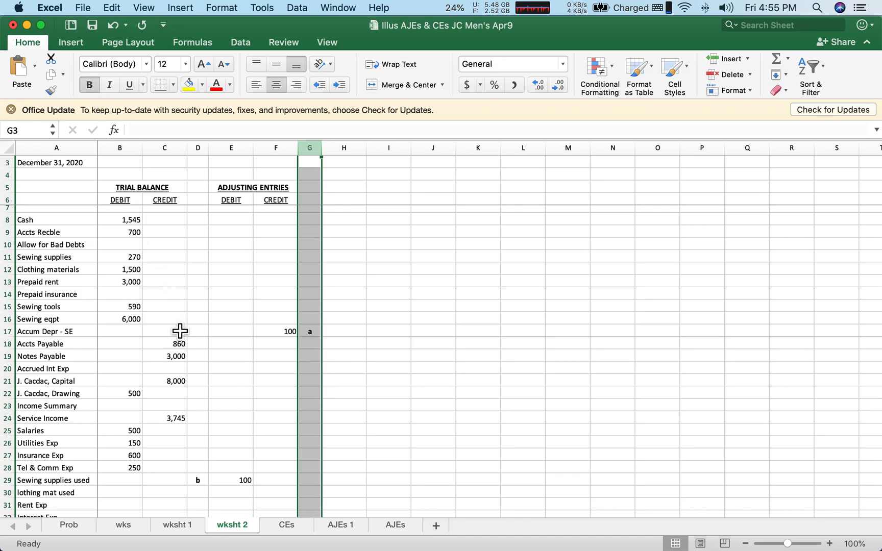
click(203, 381)
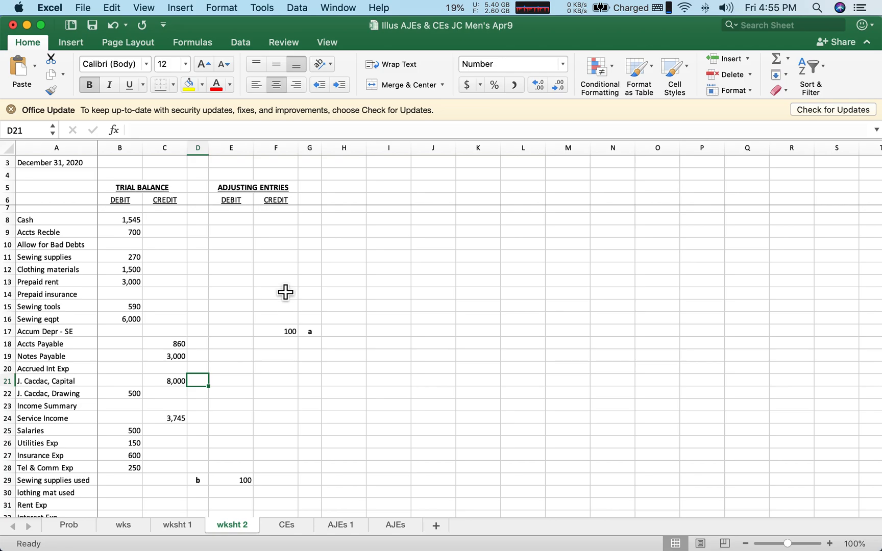
Enter 100 as the adjusting credit for Sewing supplies in cell F11, with reference letter "b" in G11.
click(282, 259)
text(100)
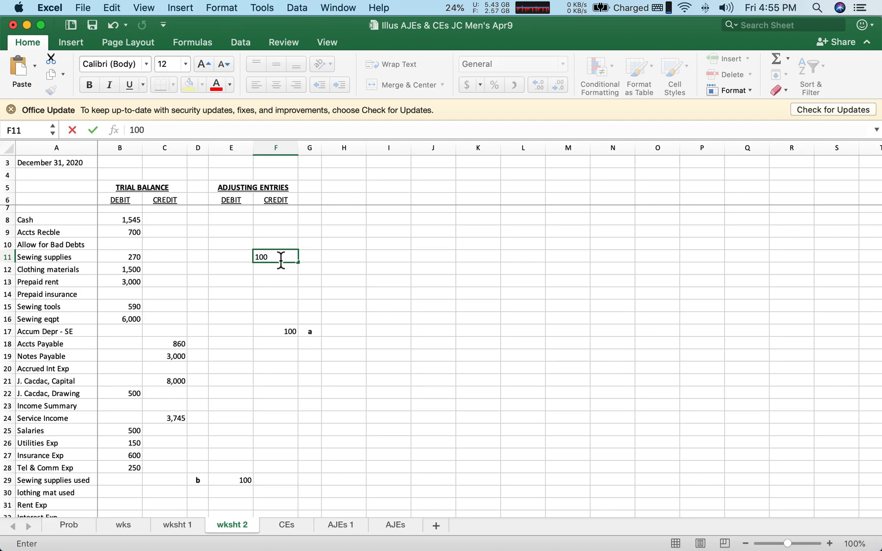
key(Right)
text(b)
key(Return)
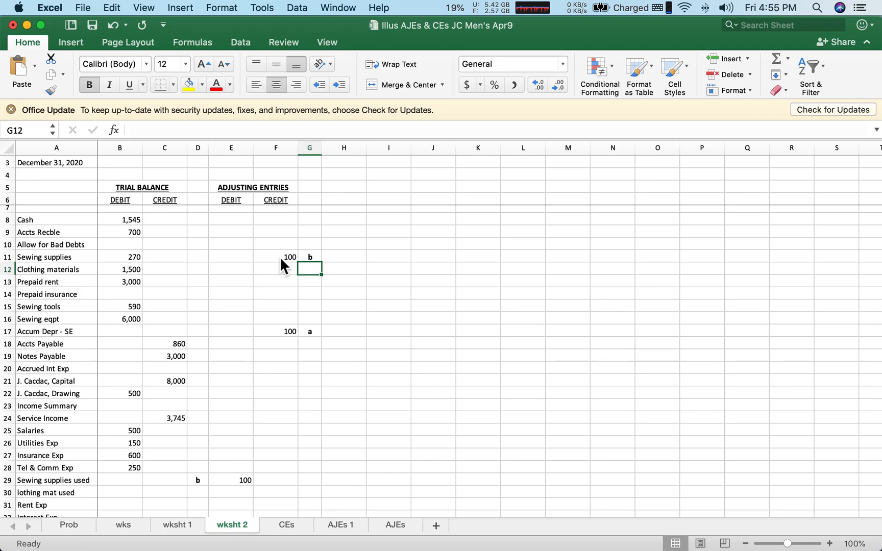
Enter 35 as the adjusting debit for Bad Debts in cell E34, with reference letter "c" in D34.
scroll(363, 440, down, 3)
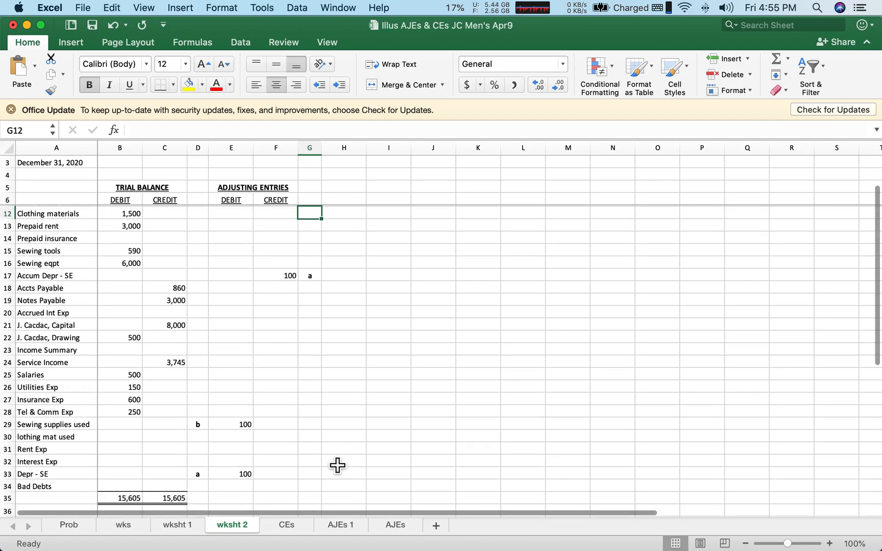
click(252, 493)
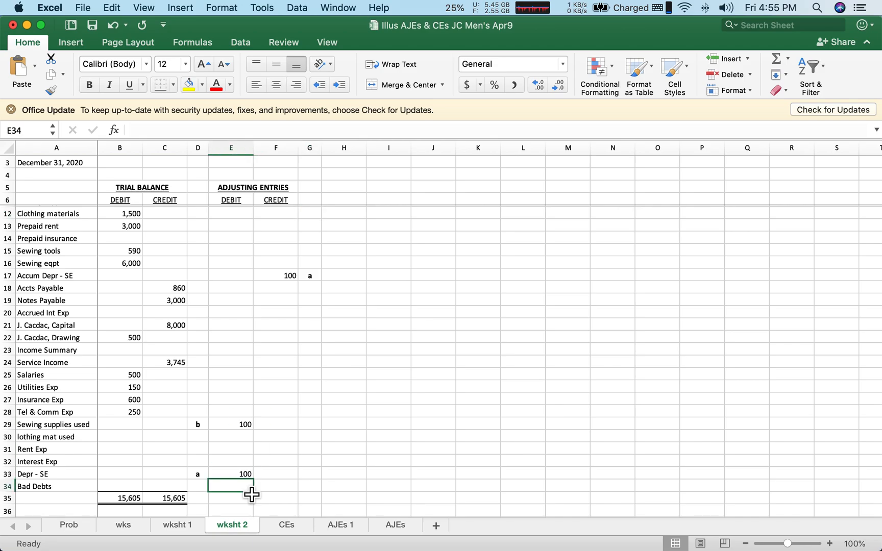
text(35)
key(Left)
text(c)
key(Right)
Enter 35 as the adjusting credit for Allow for Bad Debts in cell F10, with reference letter "c" in G10.
key(Right)
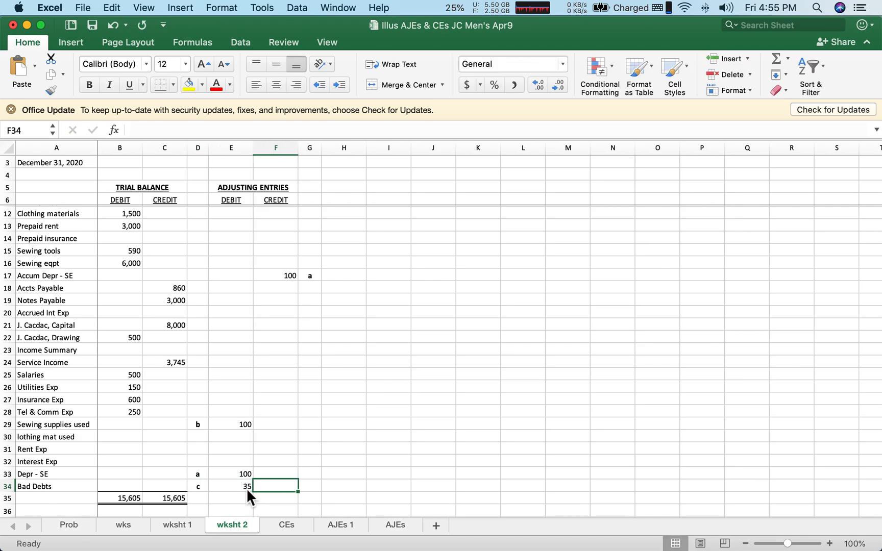
key(Up)
key(Up)
key(Up)
key(Up)
key(Up)
key(Up)
key(Up)
key(Up)
key(Up)
key(Up)
key(Up)
key(Up)
key(Up)
key(Up)
key(Up)
key(Up)
key(Up)
key(Up)
key(Up)
key(Up)
key(Up)
key(Up)
key(Up)
key(Up)
key(Up)
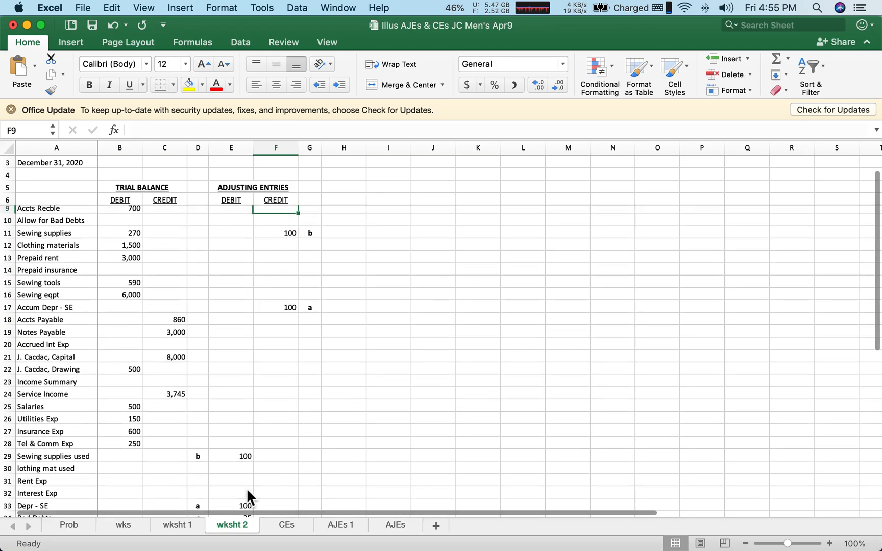
key(Down)
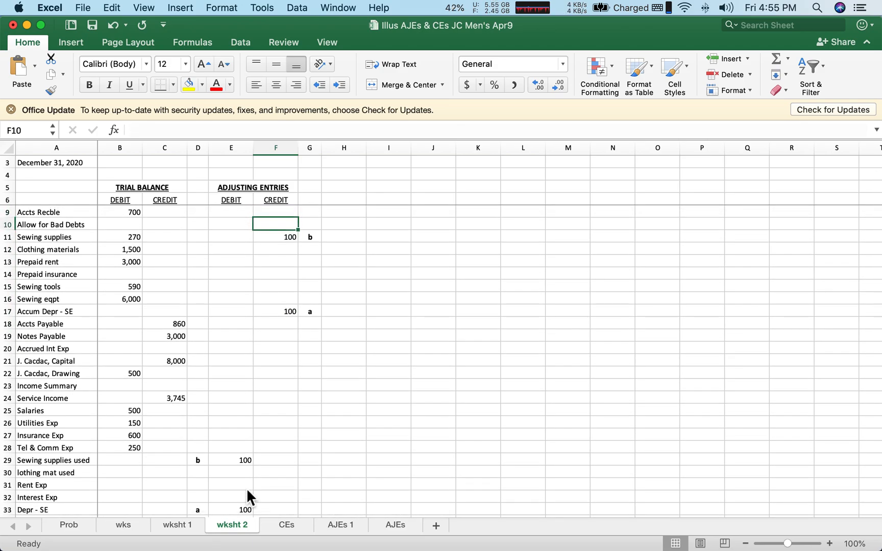
text(35)
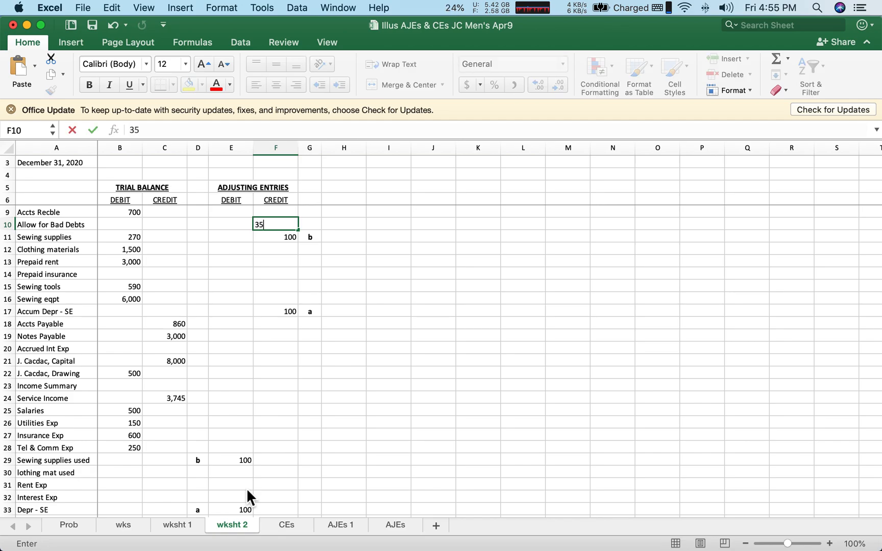
key(Tab)
text(c)
key(Return)
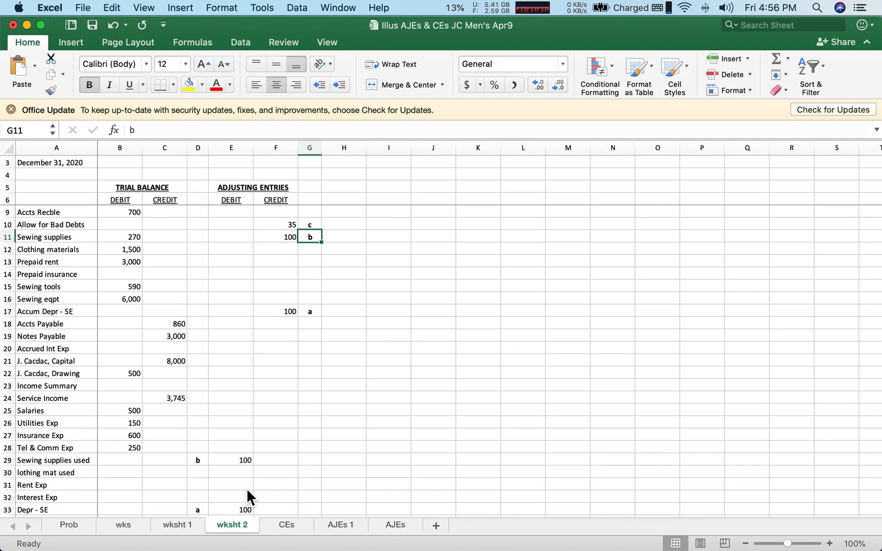
Correct the account name in cell A30 to "Clothing mat used".
scroll(247, 413, down, 3)
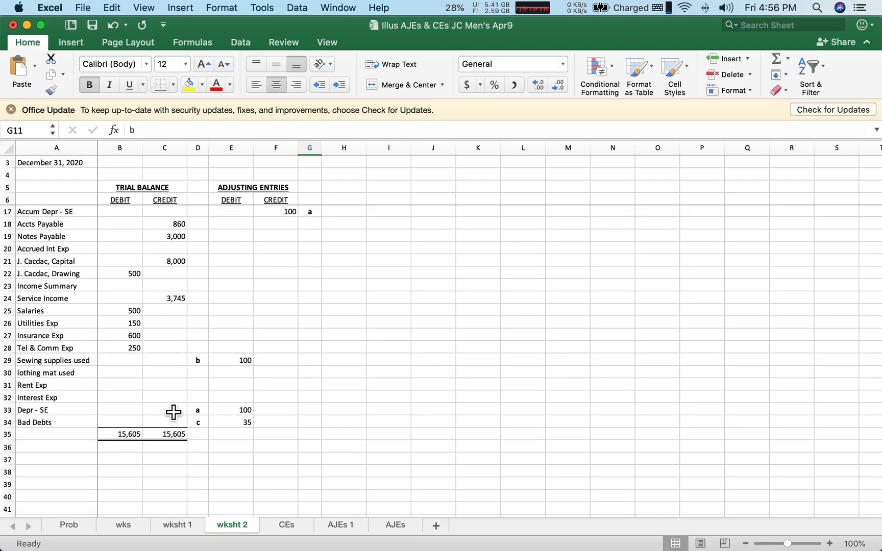
click(32, 377)
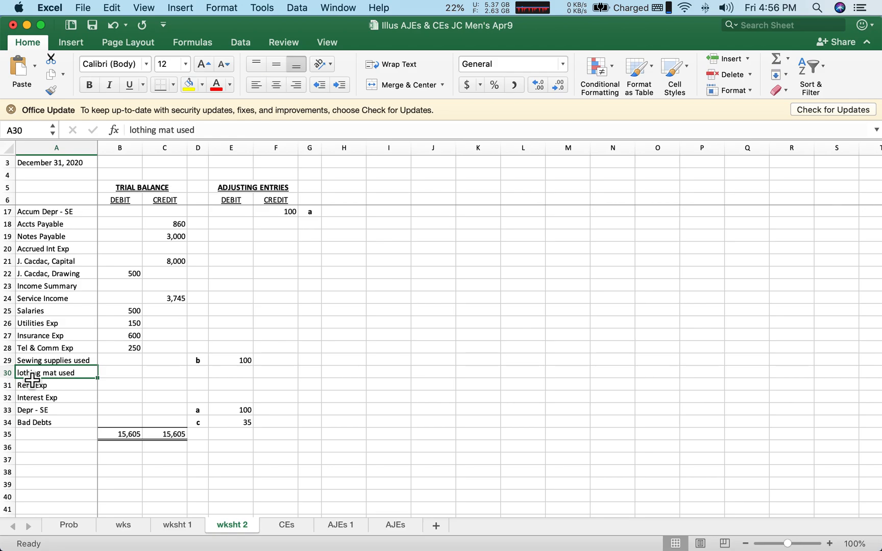
click(129, 132)
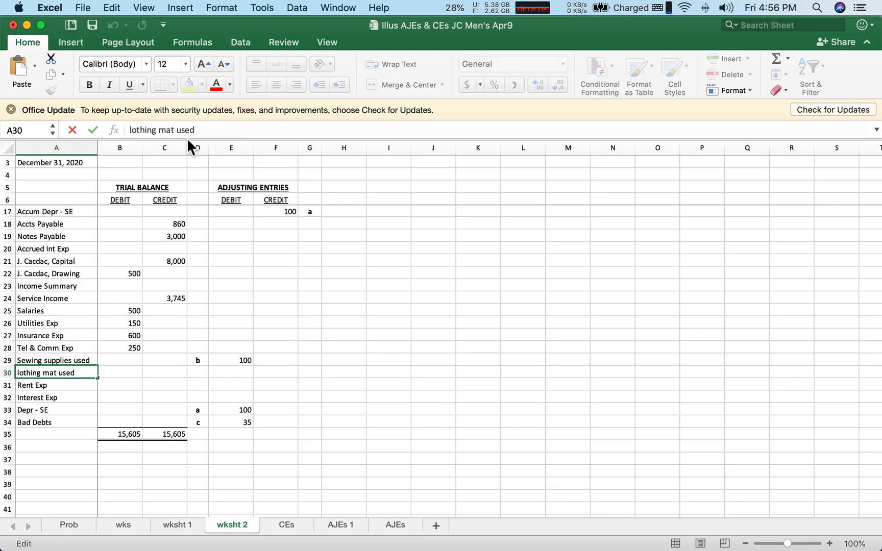
text(C)
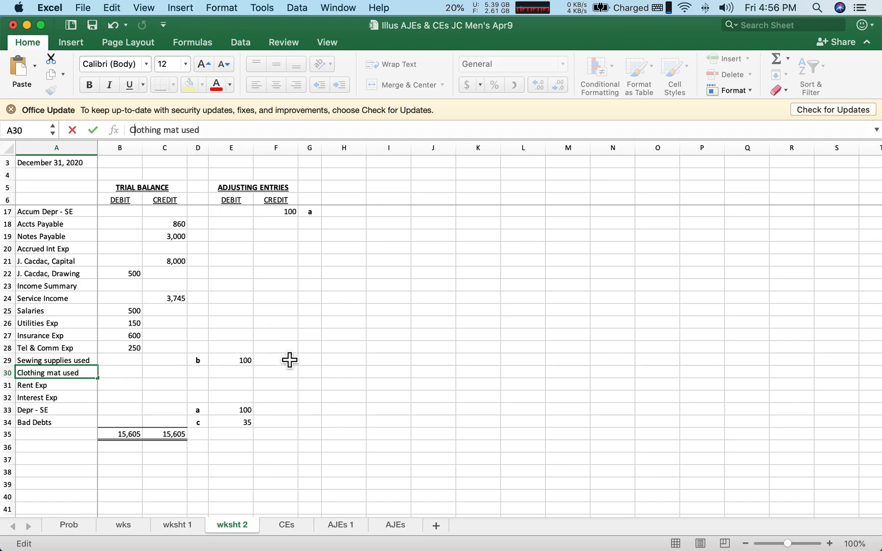
Enter 800 as the adjusting debit for Clothing mat used in cell E30, with reference letter "d" in D30.
click(206, 377)
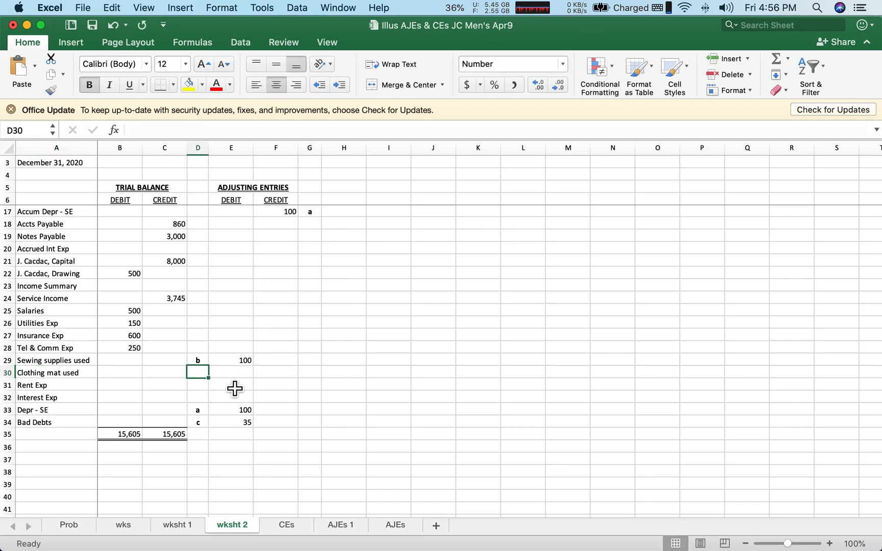
text(d)
key(Tab)
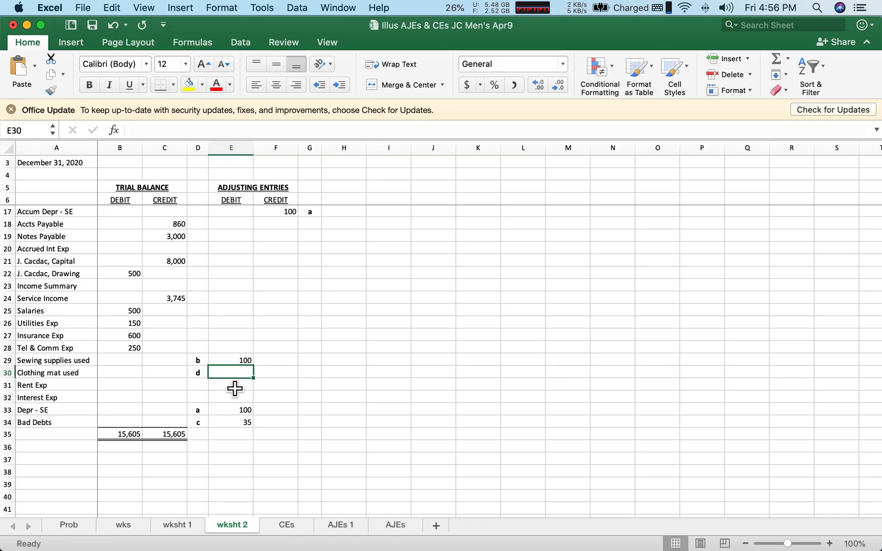
text(800)
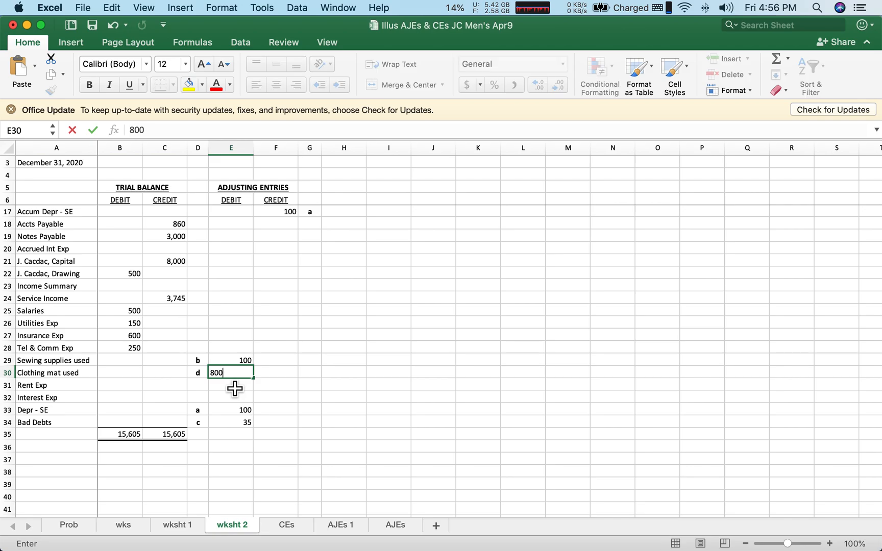
key(Up)
Enter 800 as the adjusting credit for Clothing materials in cell F12, with reference letter "d" in G12.
key(Up)
key(Up)
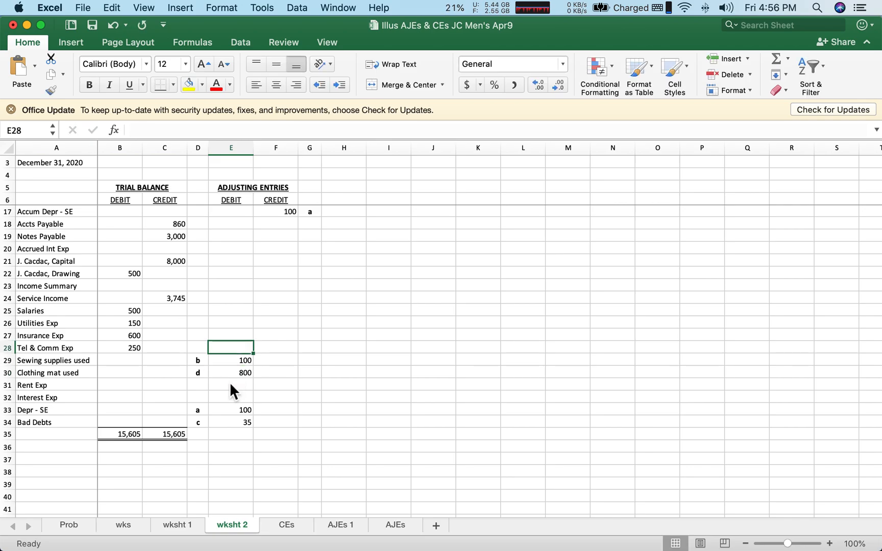
key(Up)
key(Up)
key(Up)
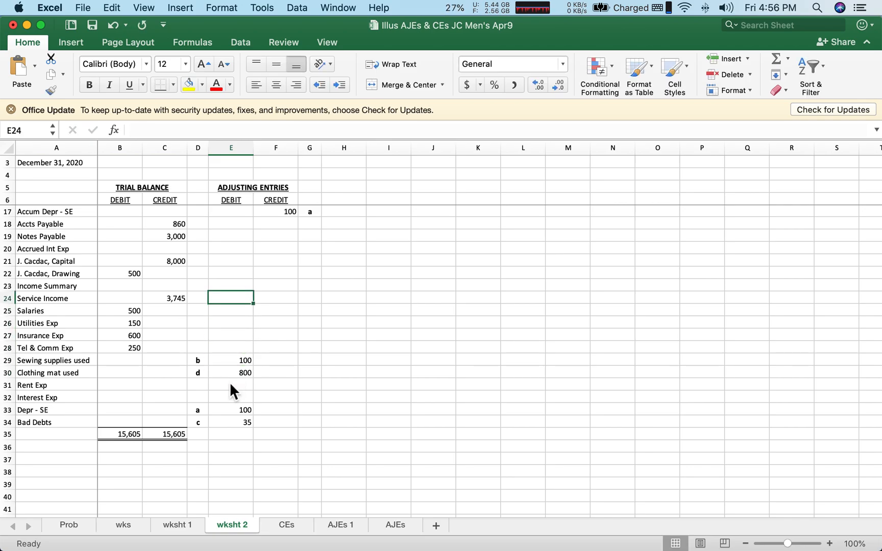
key(Up)
key(Up)
key(Up)
key(Up)
key(Up)
key(Up)
key(Up)
key(Up)
key(Up)
key(Up)
key(Up)
key(Up)
key(Up)
key(Up)
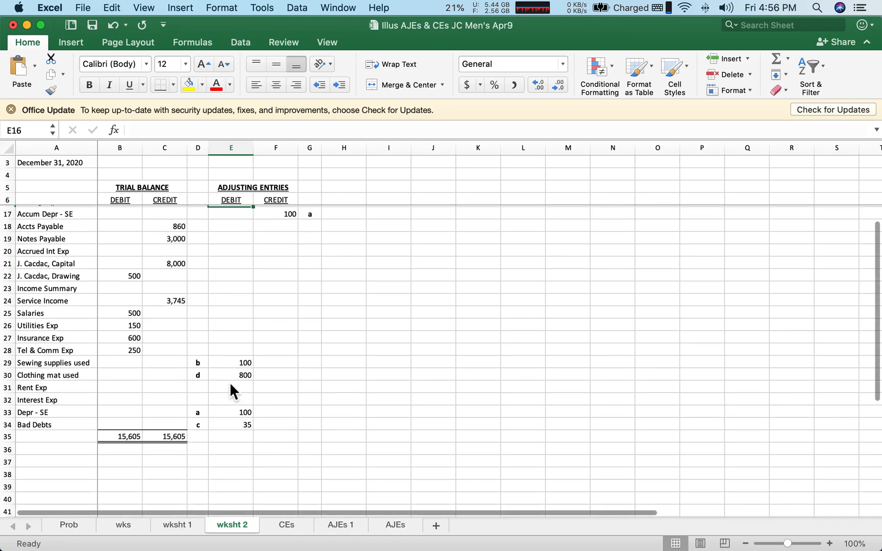
key(Down)
key(Down)
key(Down)
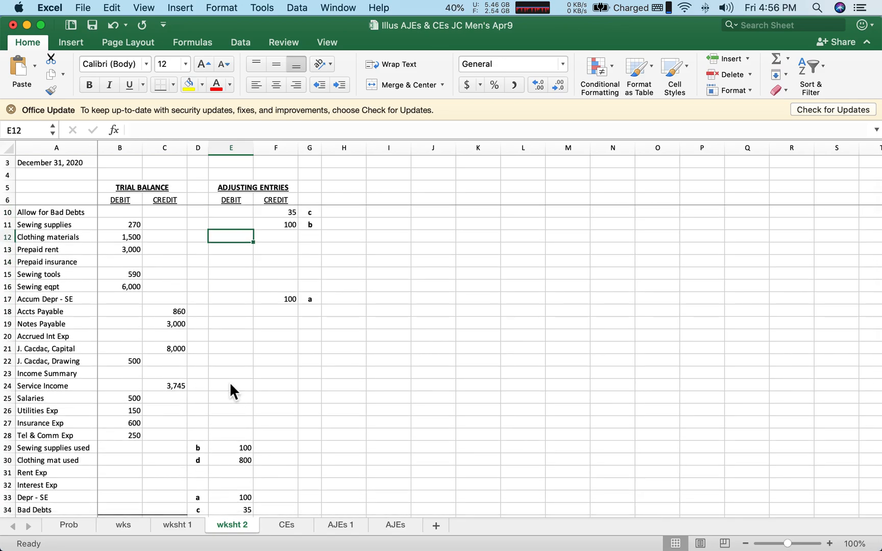
key(Up)
key(Right)
key(Right)
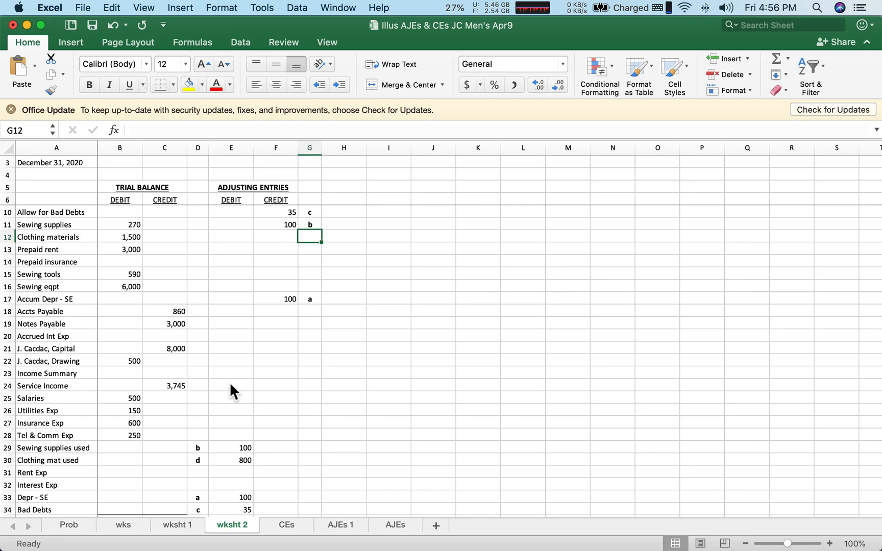
key(Left)
text(800)
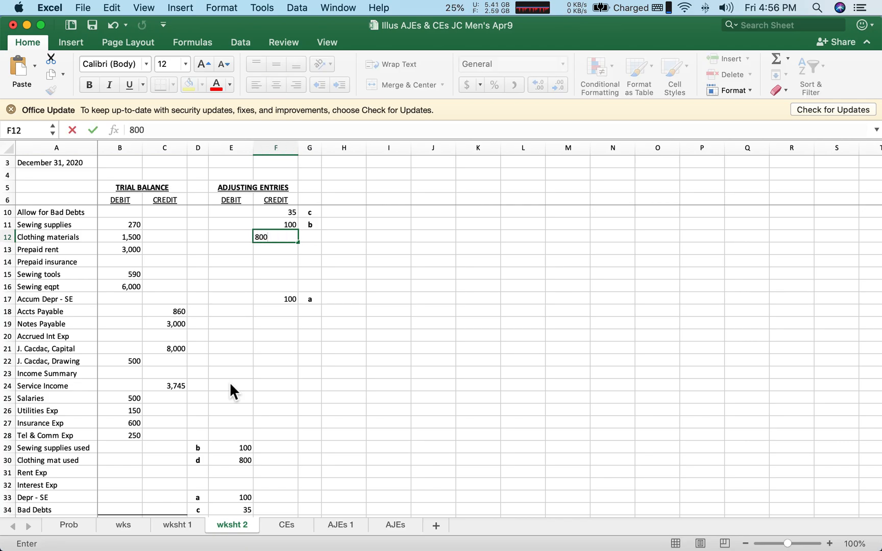
key(Tab)
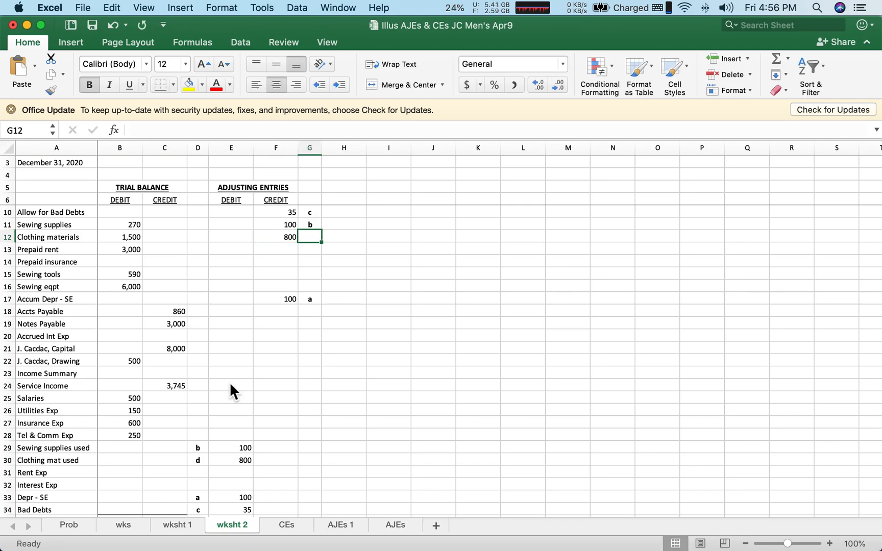
text(d)
key(Return)
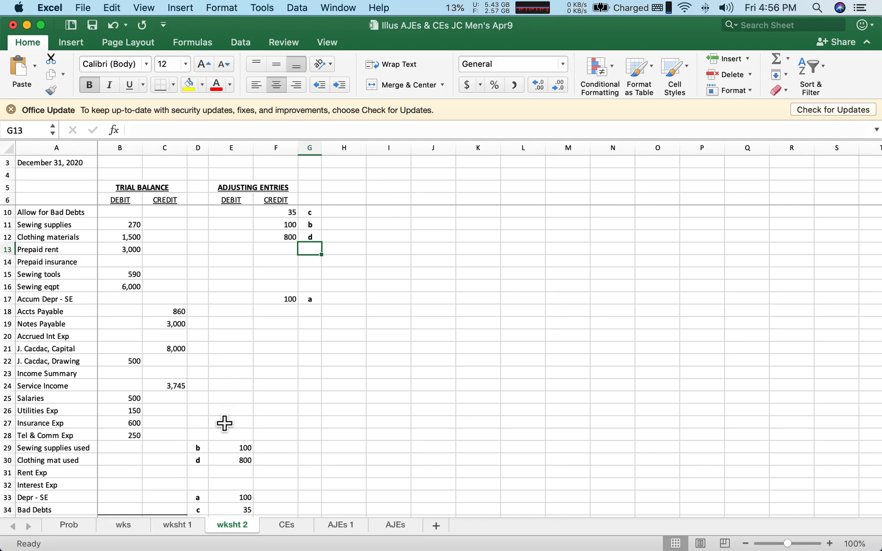
Enter 1000 as the adjusting debit for Rent Exp in cell E31, with reference letter "e" in D31.
scroll(225, 423, down, 3)
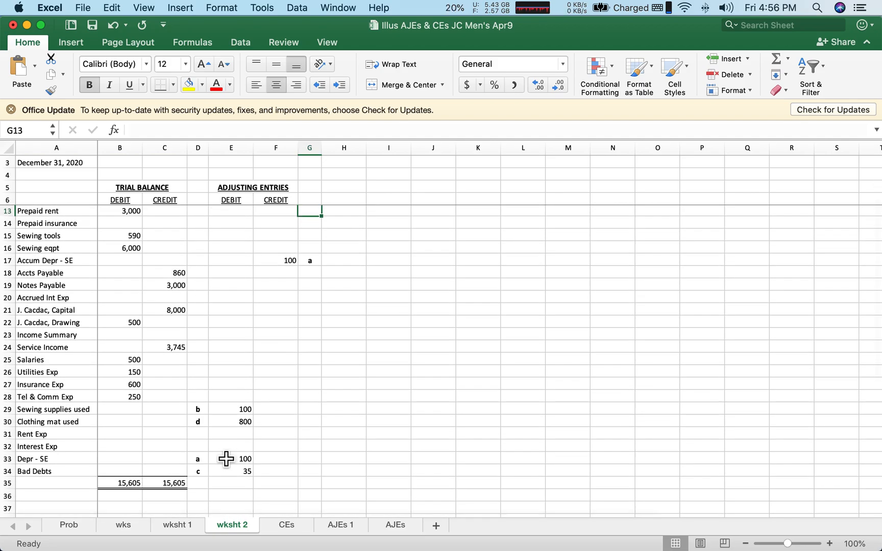
click(205, 438)
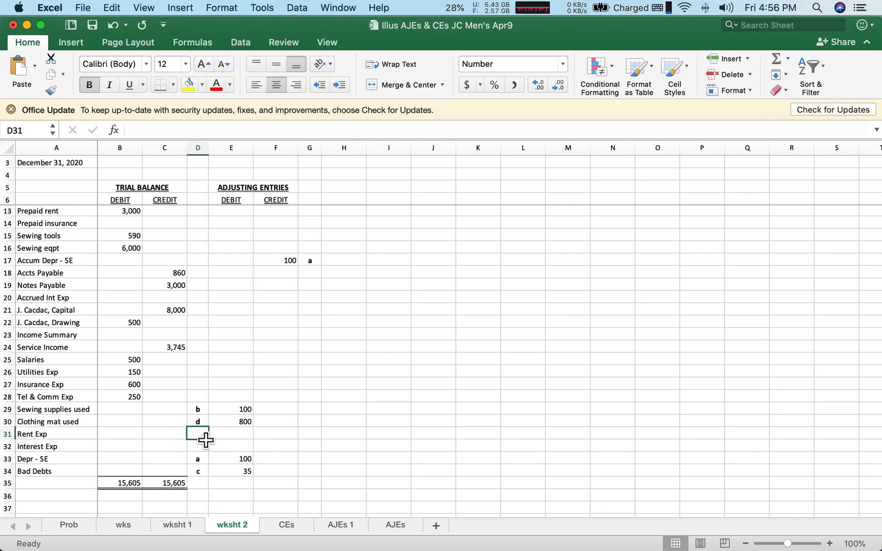
text(e)
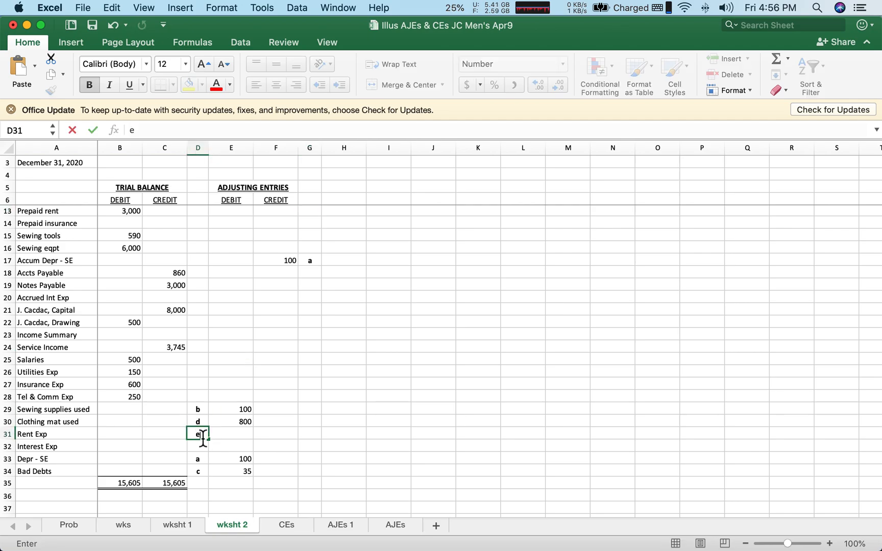
key(Tab)
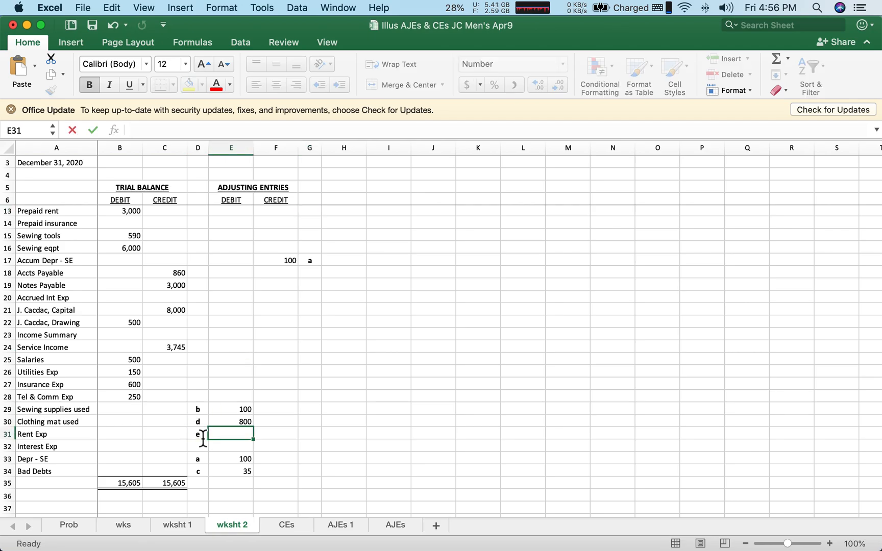
text(1000)
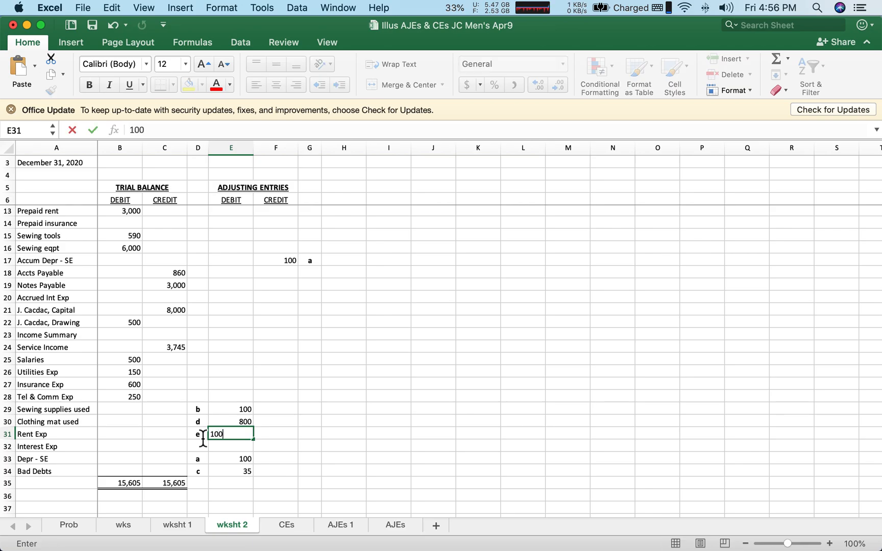
key(Tab)
Enter 1000 as the adjusting credit for Prepaid rent in cell F13, with reference letter "e" in G13.
key(Up)
key(Up)
key(Up)
key(Up)
key(Up)
key(Up)
key(Up)
key(Up)
key(Up)
key(Up)
key(Up)
key(Up)
key(Up)
key(Up)
key(Up)
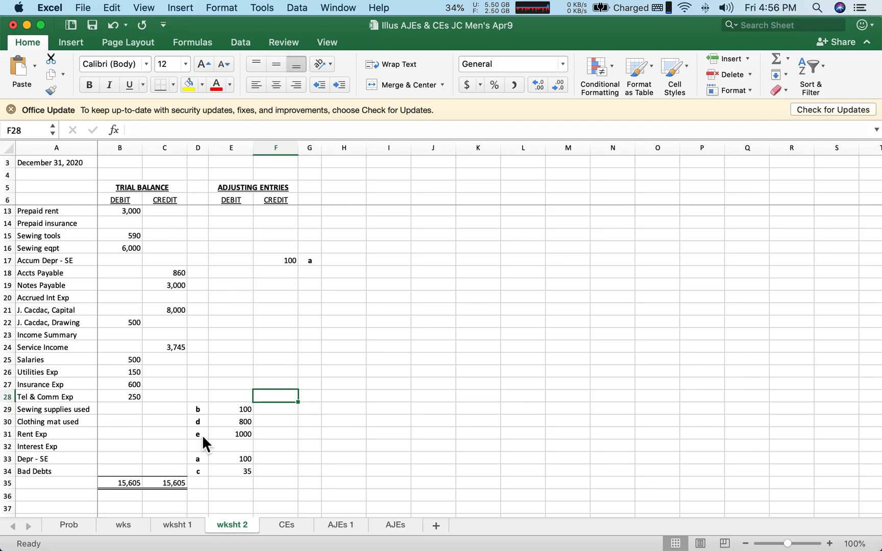
key(Up)
key(Up)
key(Up)
key(Up)
key(Up)
key(Down)
key(Down)
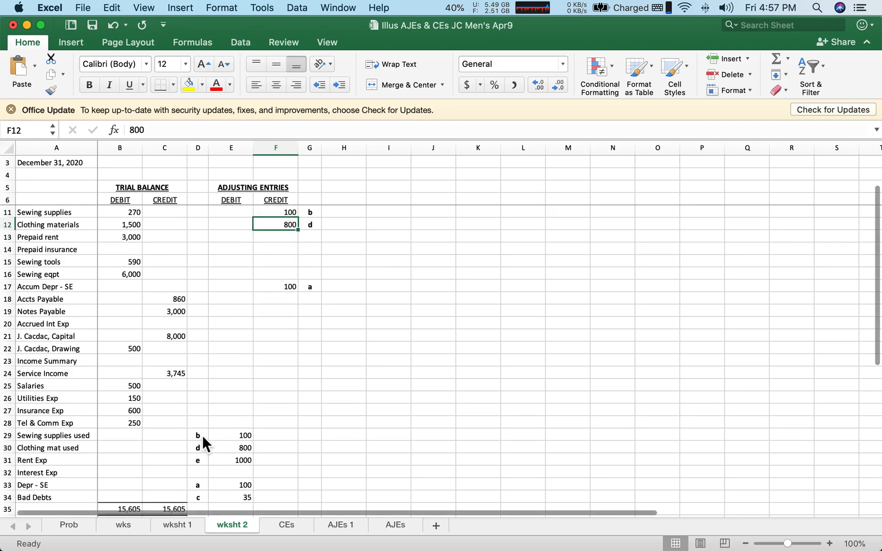
text(1000)
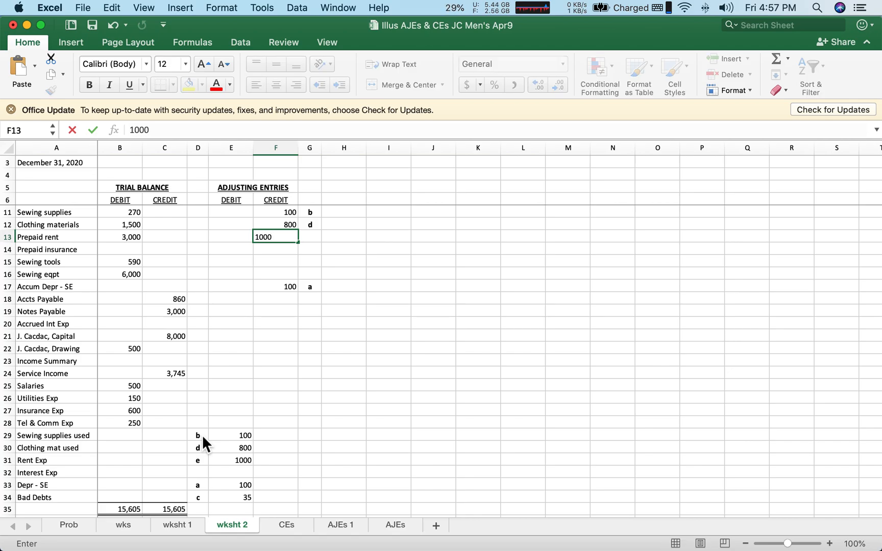
key(Right)
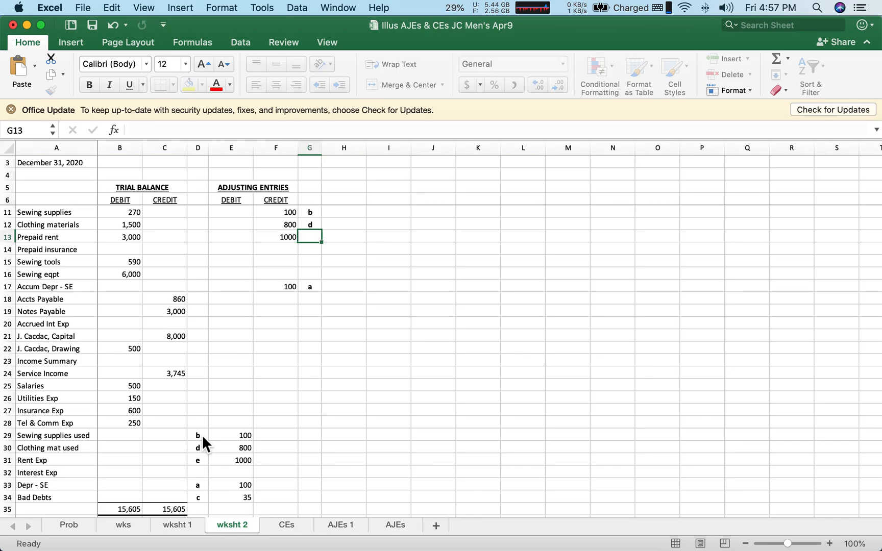
text(e)
key(Return)
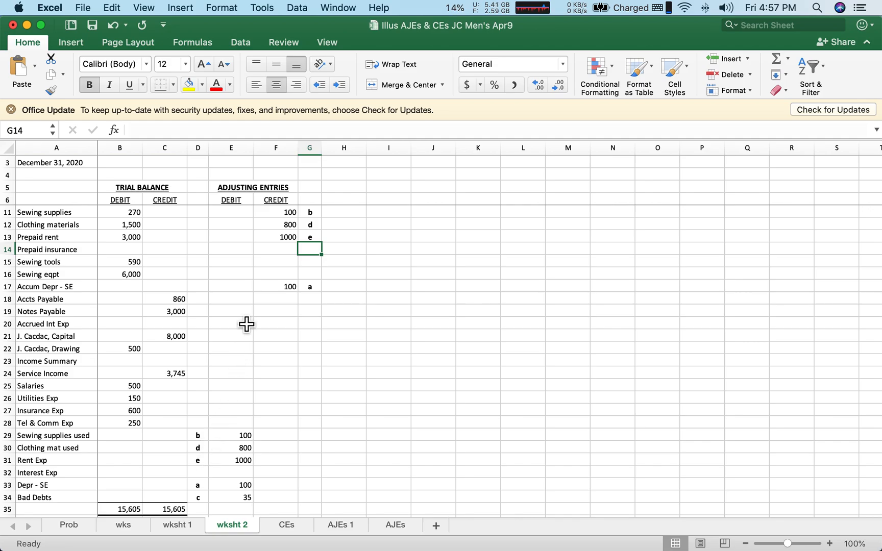
Enter 550 as the adjusting debit for Prepaid insurance in cell E14, with reference letter "f" in D14.
click(236, 255)
text(550)
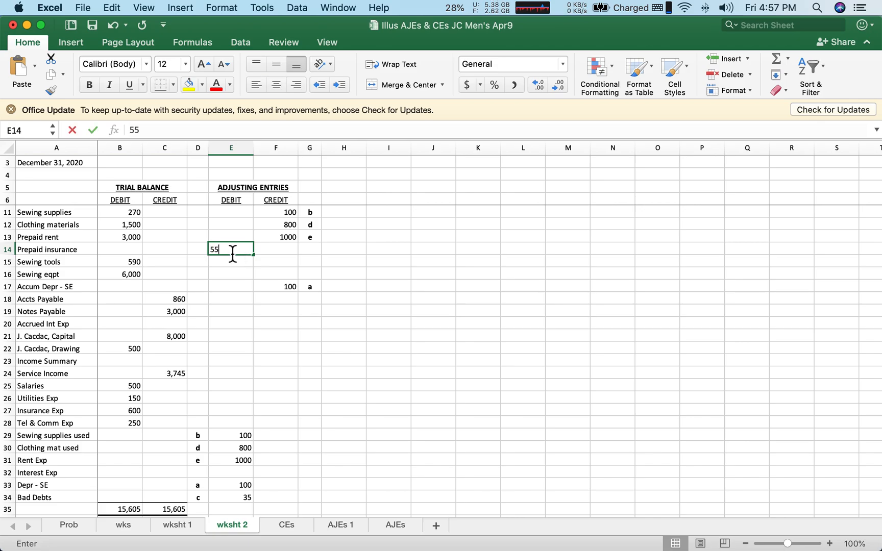
key(Left)
text(f)
key(Down)
Enter 550 as the adjusting credit for Insurance Exp in cell F27, with reference letter "f" in G27.
key(Down)
key(Down)
key(Down)
key(Down)
key(Down)
key(Down)
key(Down)
key(Down)
key(Down)
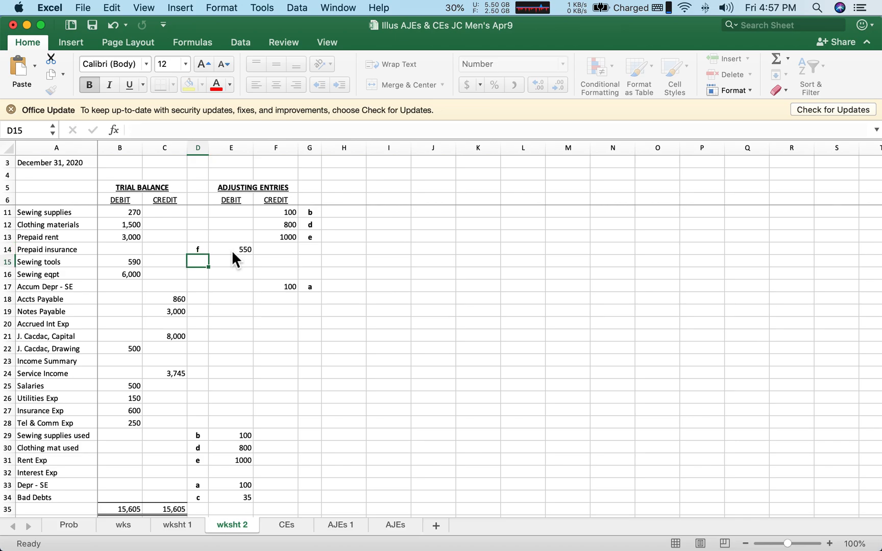
key(Down)
key(Down)
key(Down)
key(Down)
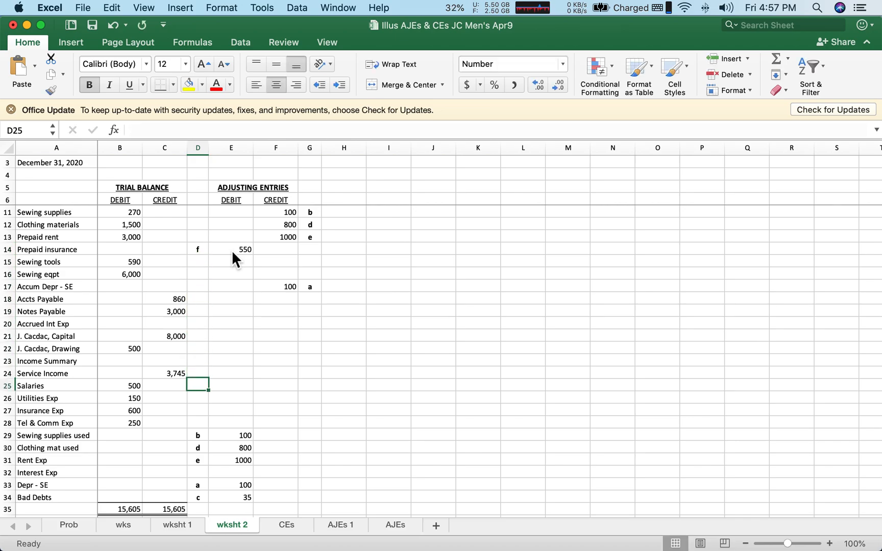
key(Down)
key(Down)
key(Down)
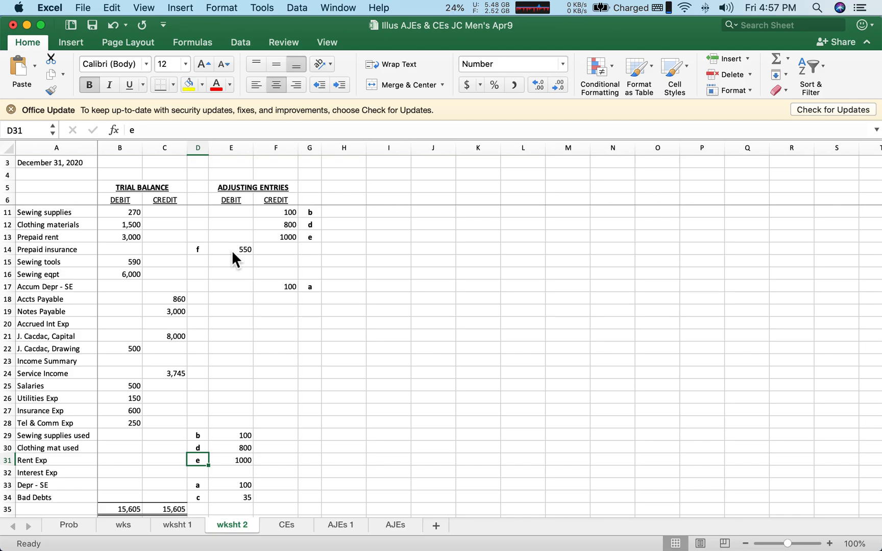
key(Up)
key(Up)
key(Up)
key(Up)
key(Right)
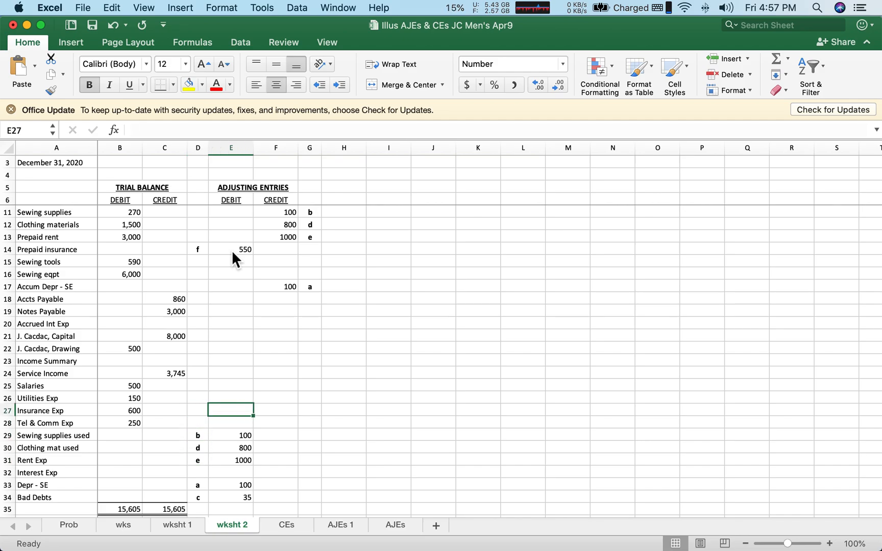
key(Right)
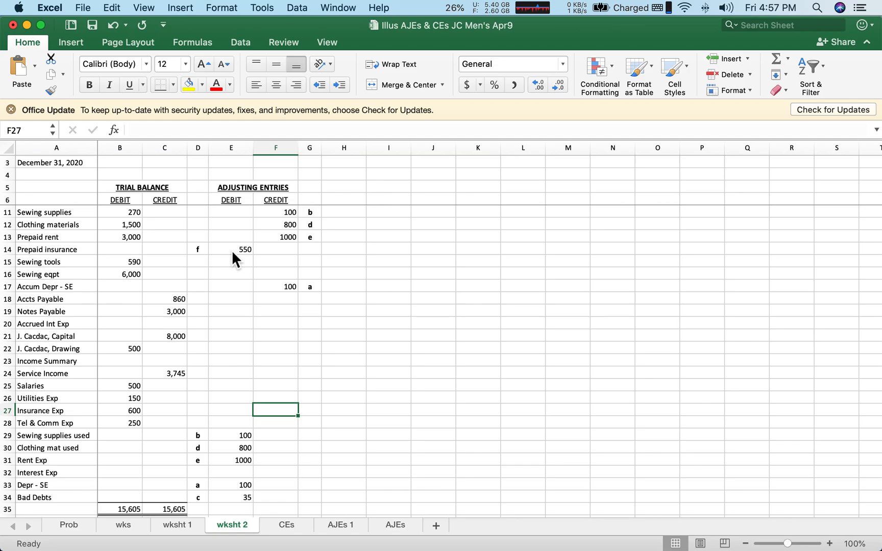
text(550)
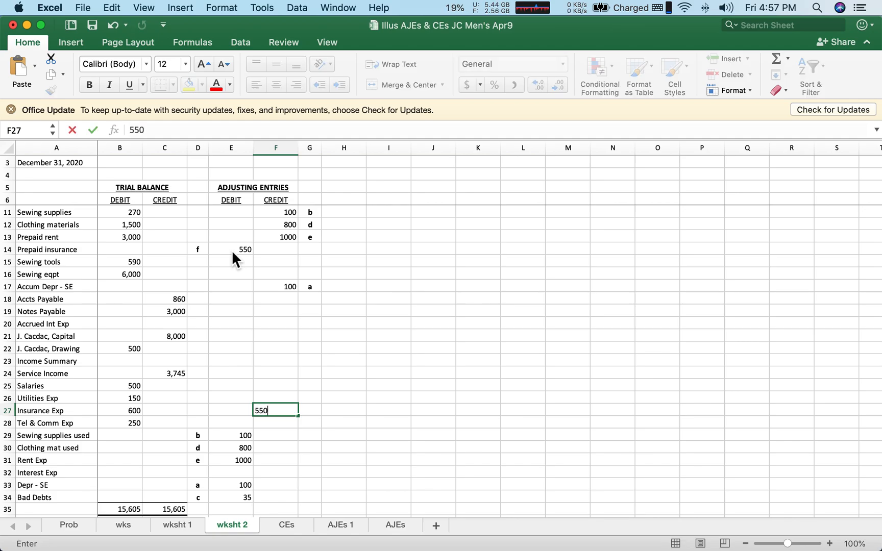
key(Right)
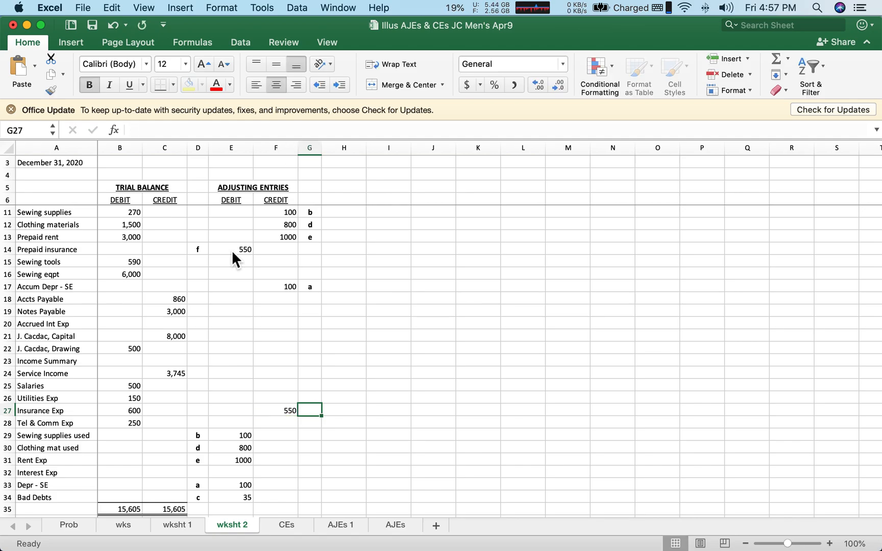
text(f)
key(Return)
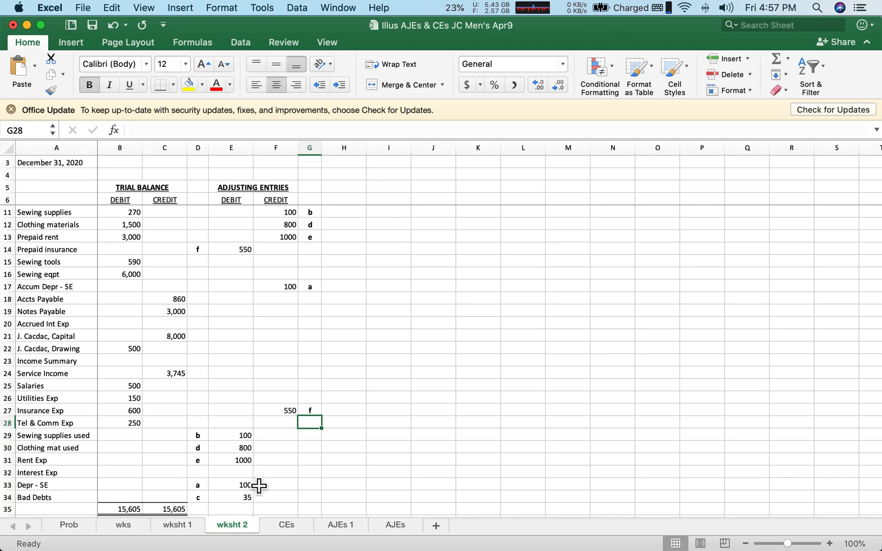
Enter 8 as the adjusting debit for Interest Exp in cell E32, with reference letter "g" in D32.
click(204, 475)
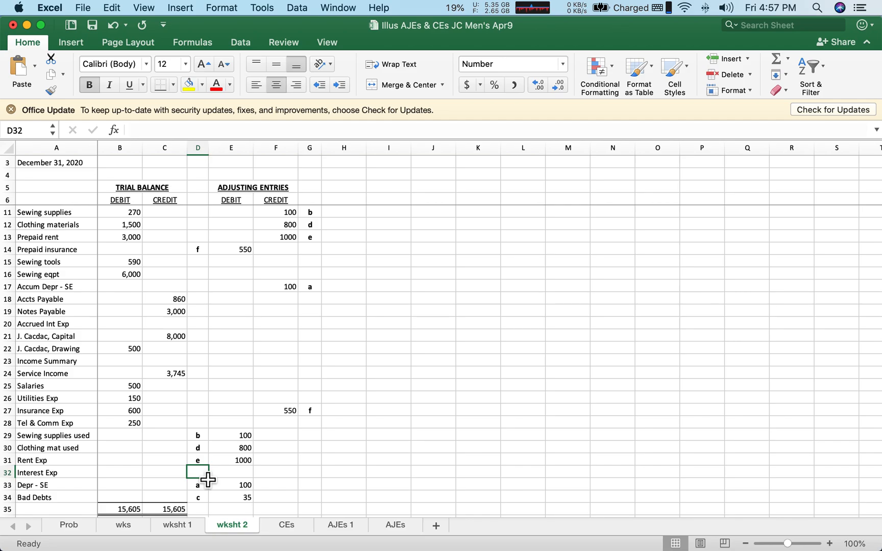
text(g)
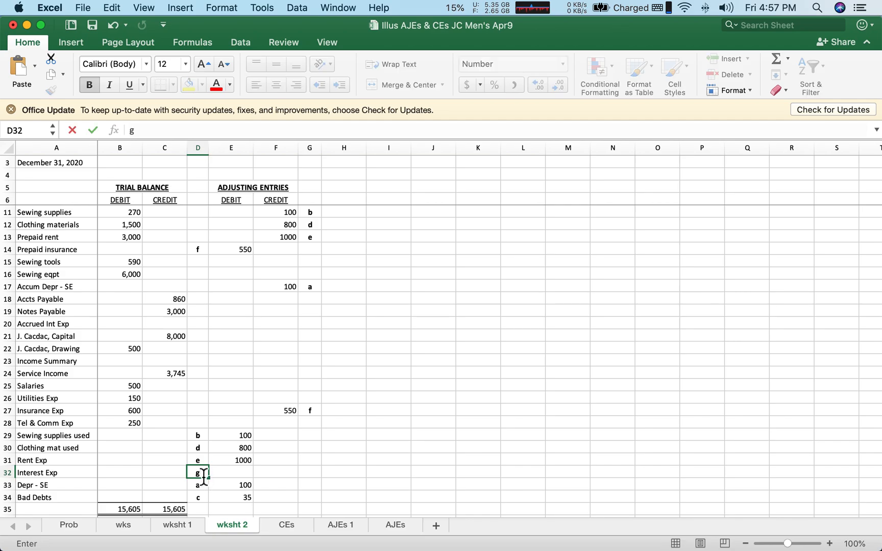
key(Tab)
text(8)
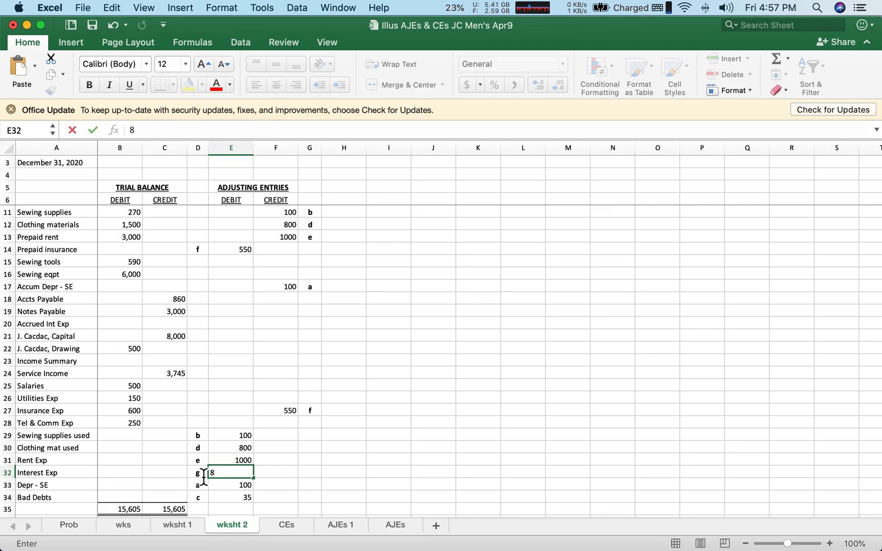
key(Return)
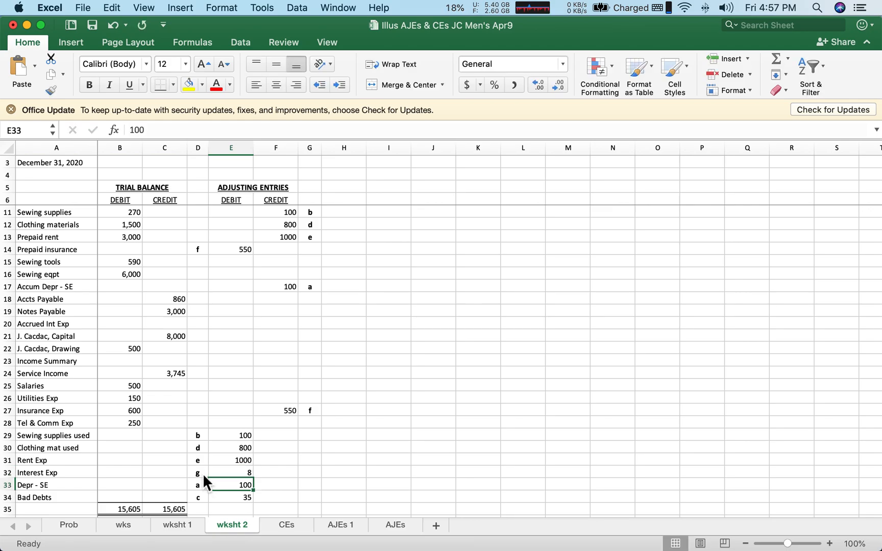
scroll(321, 395, up, 1)
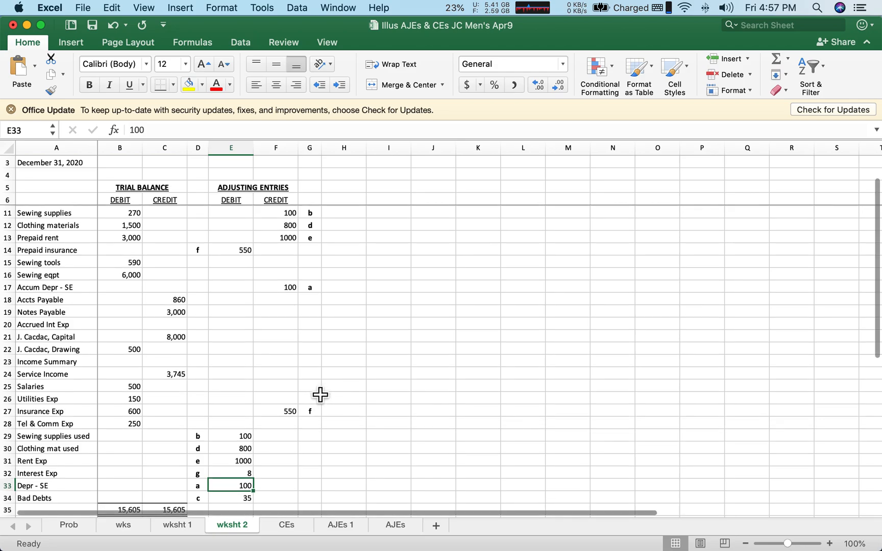
Enter 8 as the adjusting credit for Accrued Int Exp in cell F20, with reference letter "g" in G20.
scroll(313, 387, up, 1)
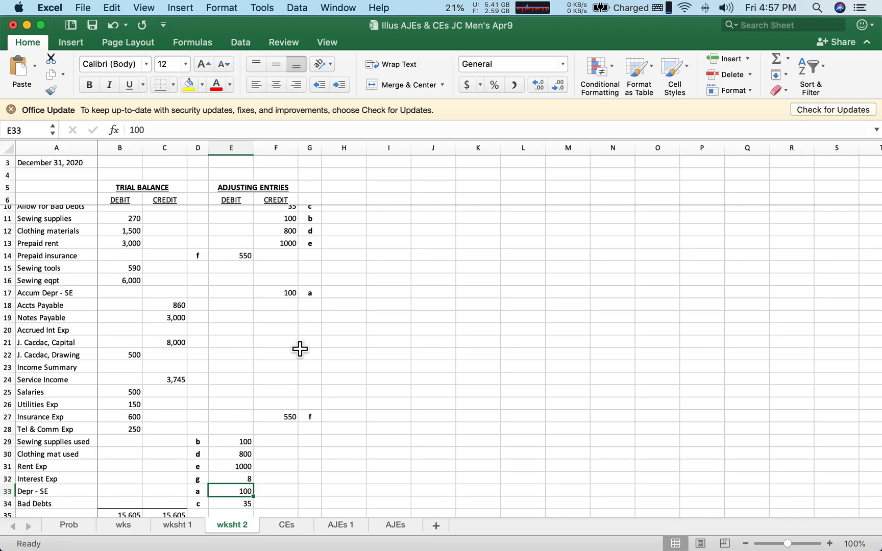
click(281, 335)
text(8)
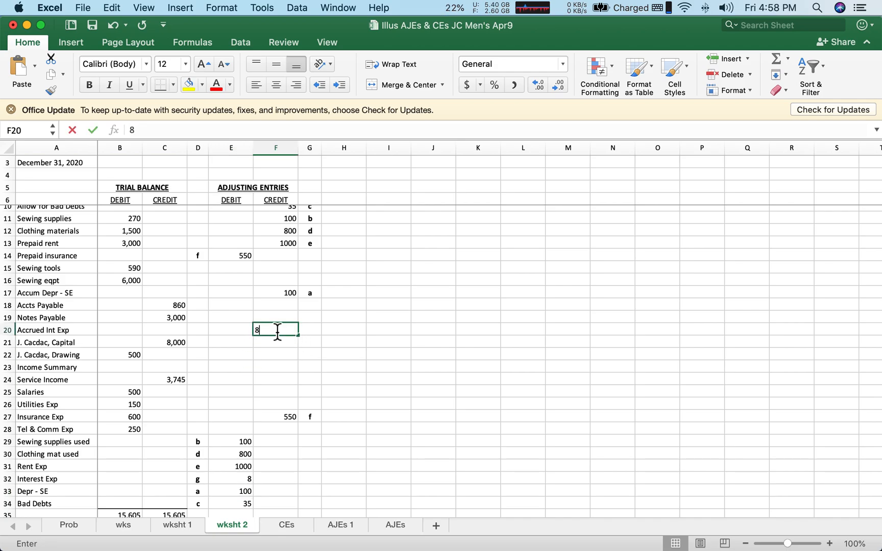
key(Tab)
text(g)
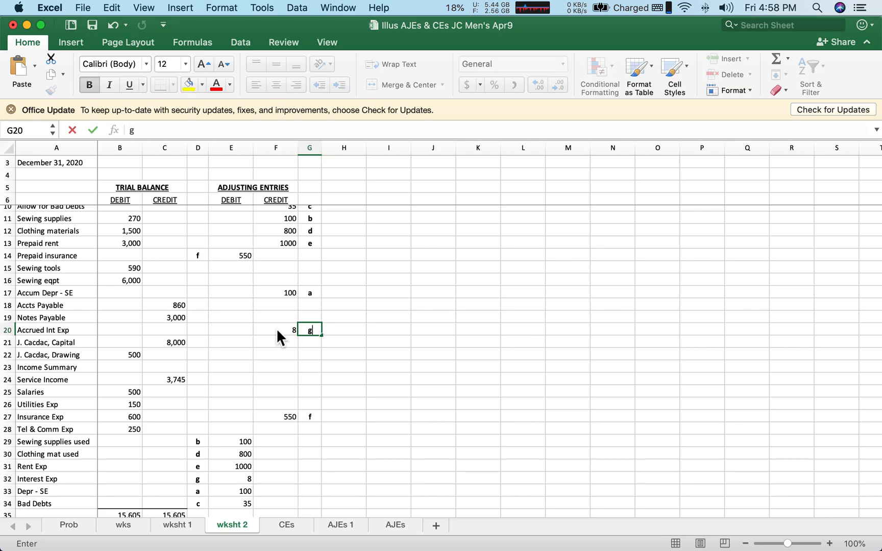
key(Return)
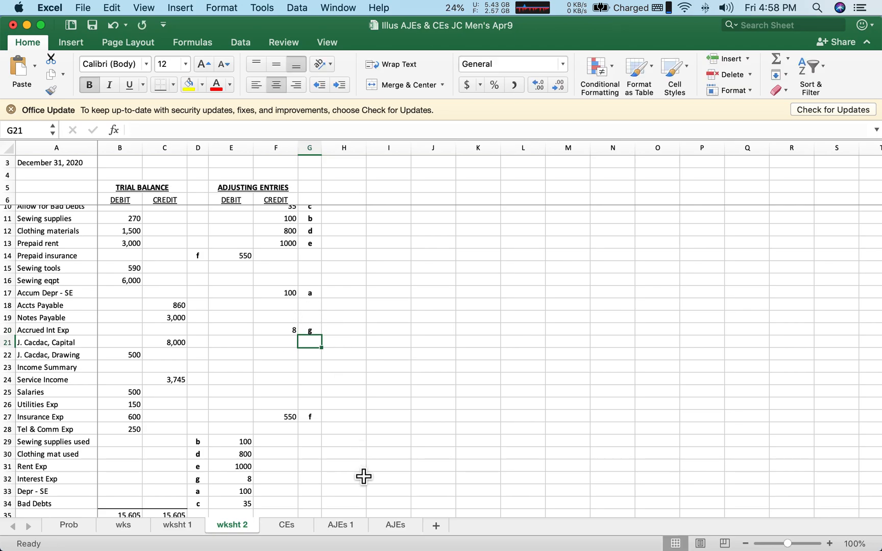
Total the adjusting debits in E35 with =SUM(E8:E34) and extend the formula to F35 for the credits.
scroll(380, 480, down, 4)
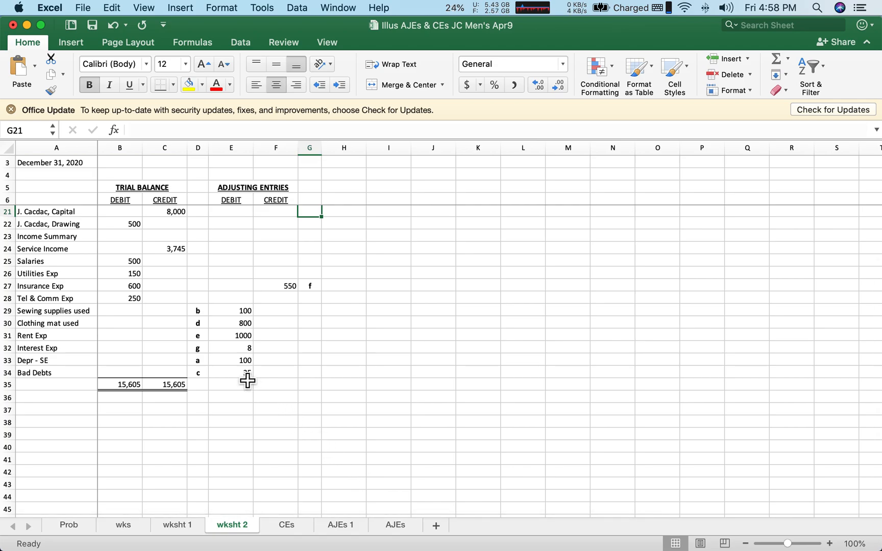
scroll(248, 380, up, 5)
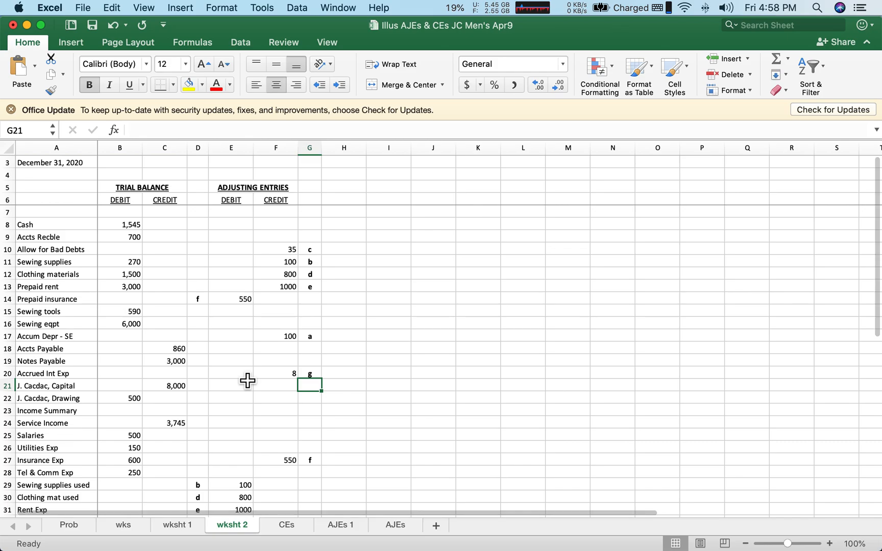
scroll(248, 381, down, 4)
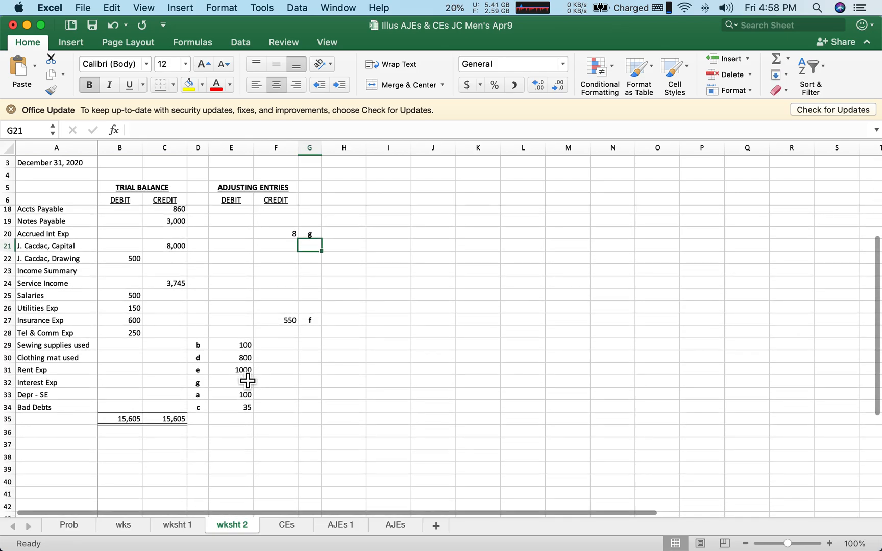
click(249, 426)
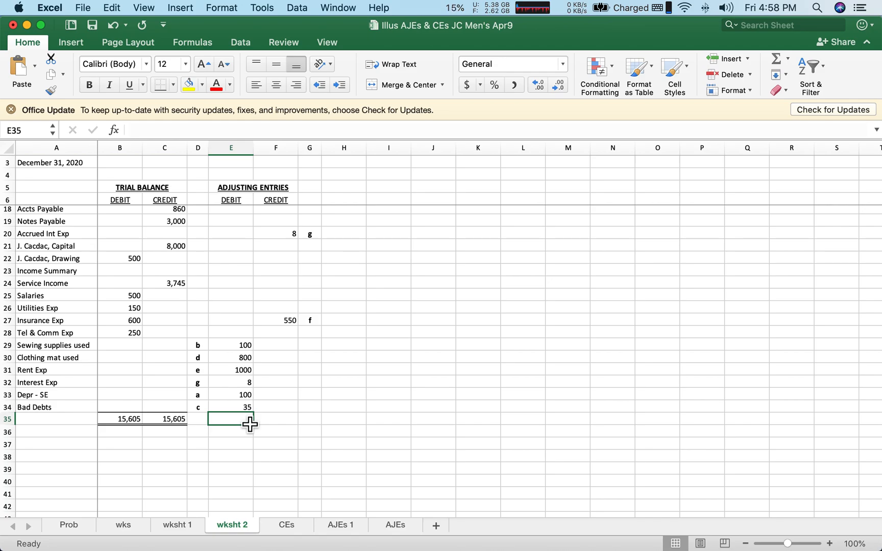
scroll(250, 424, up, 5)
scroll(250, 424, down, 3)
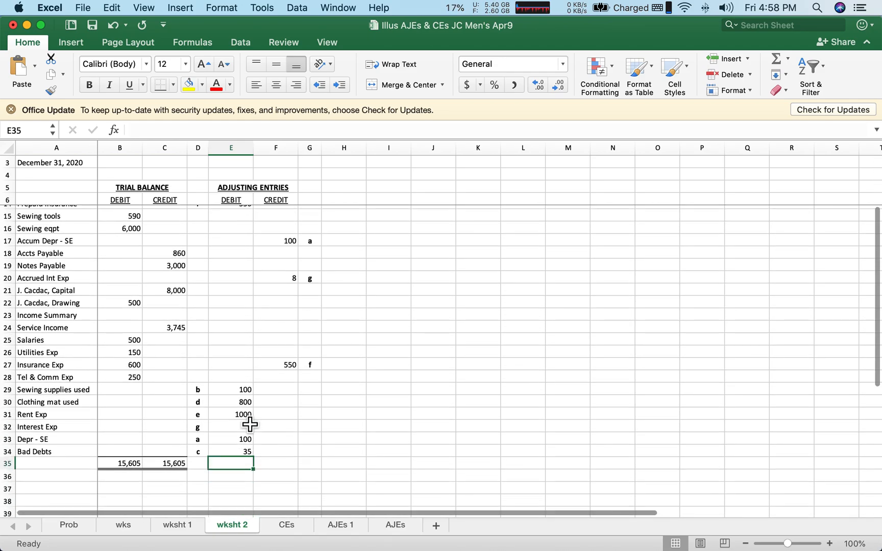
text(=sum)
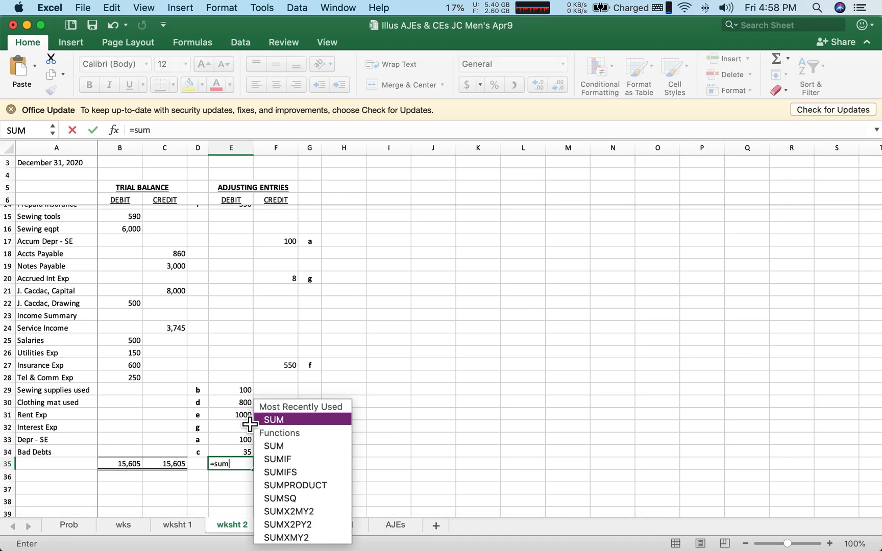
text(()
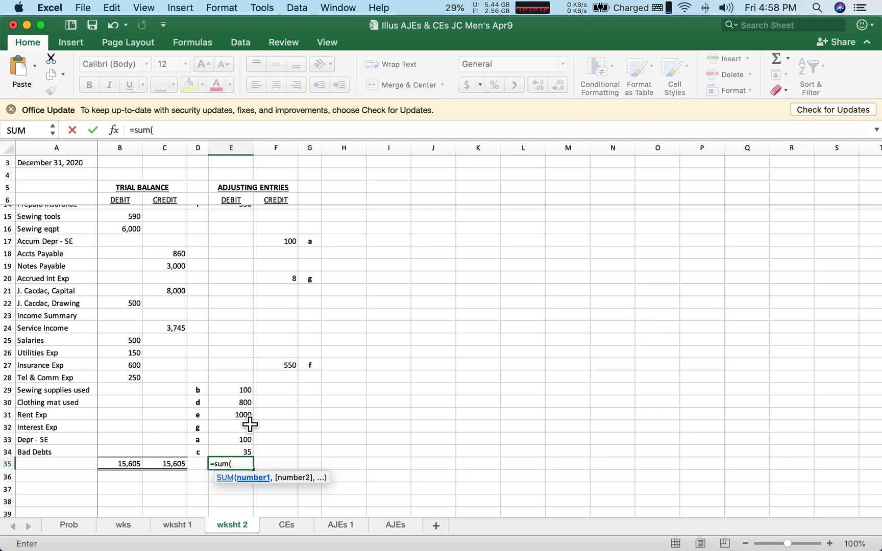
text(E8:E)
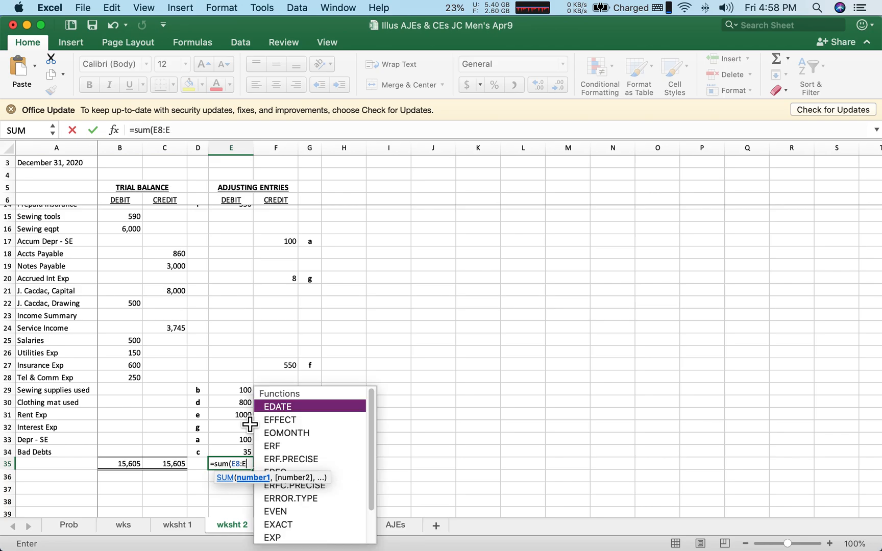
text(34)
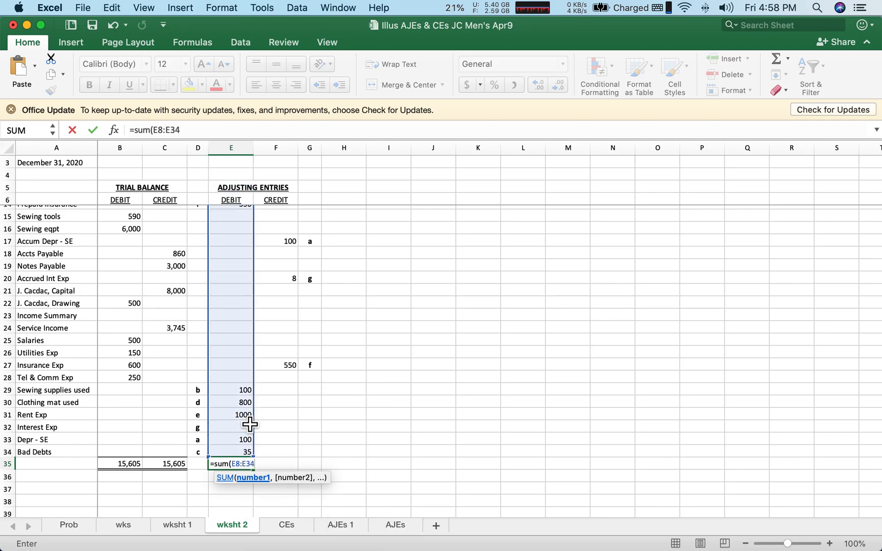
text())
key(Return)
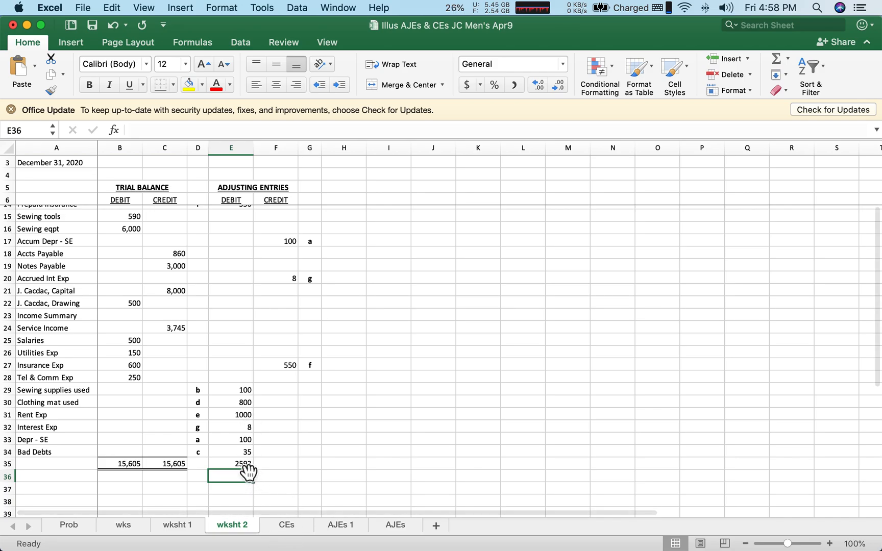
click(246, 466)
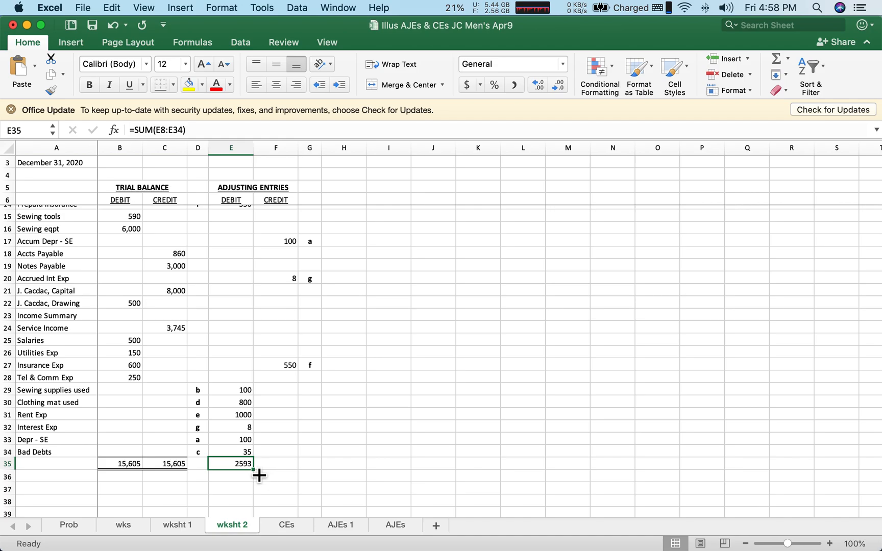
drag(257, 473, 284, 501)
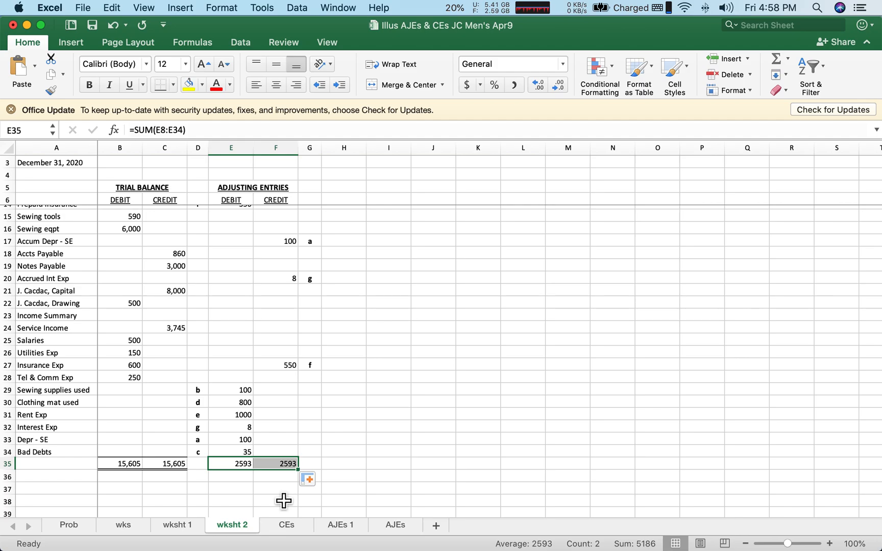
Format columns E and F as Number with the 1000 separator, 0 decimal places and red negative numbers without a minus sign.
click(232, 151)
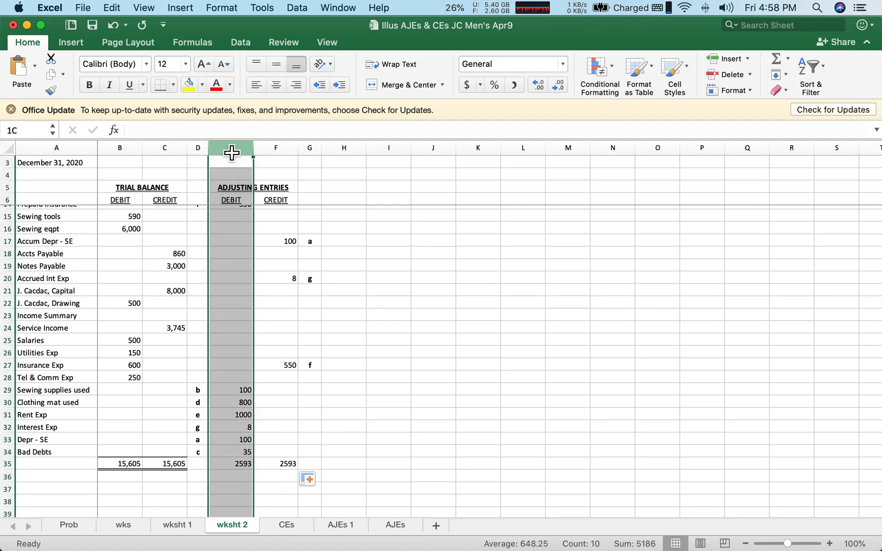
drag(233, 153, 291, 189)
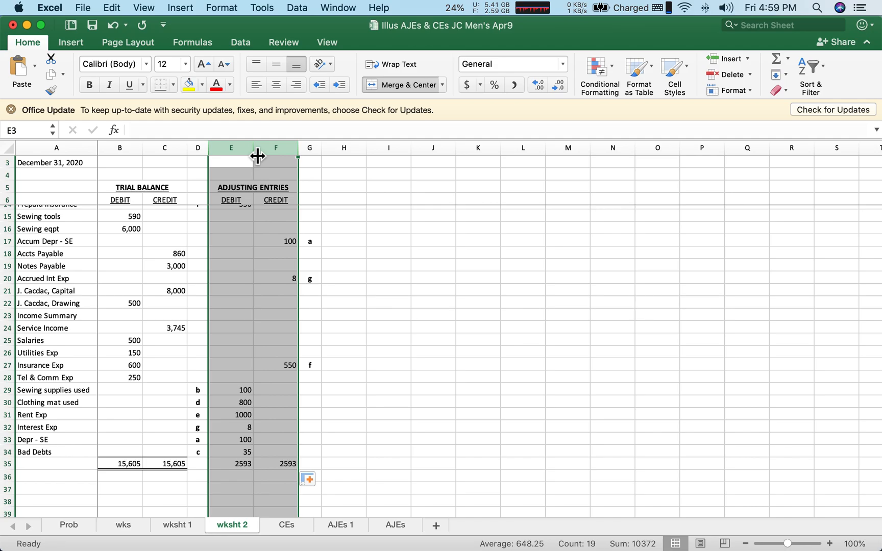
right_click(257, 156)
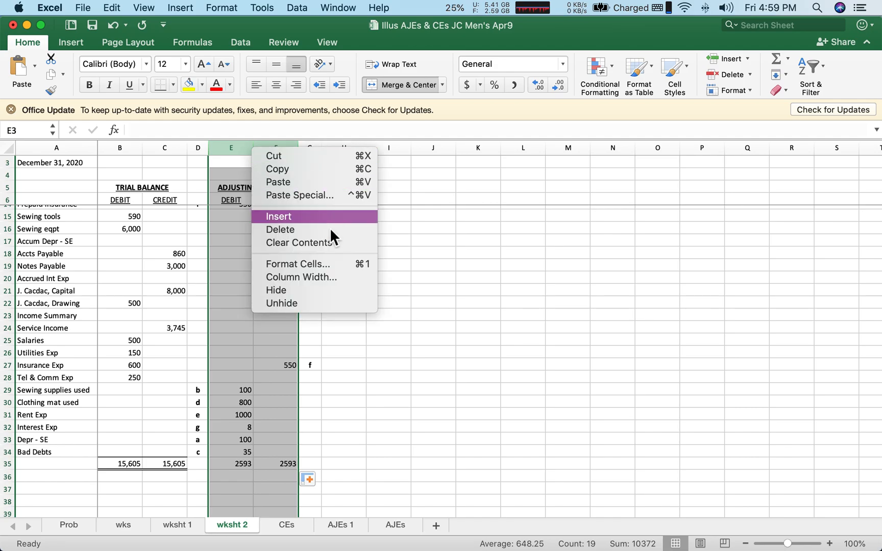
click(300, 263)
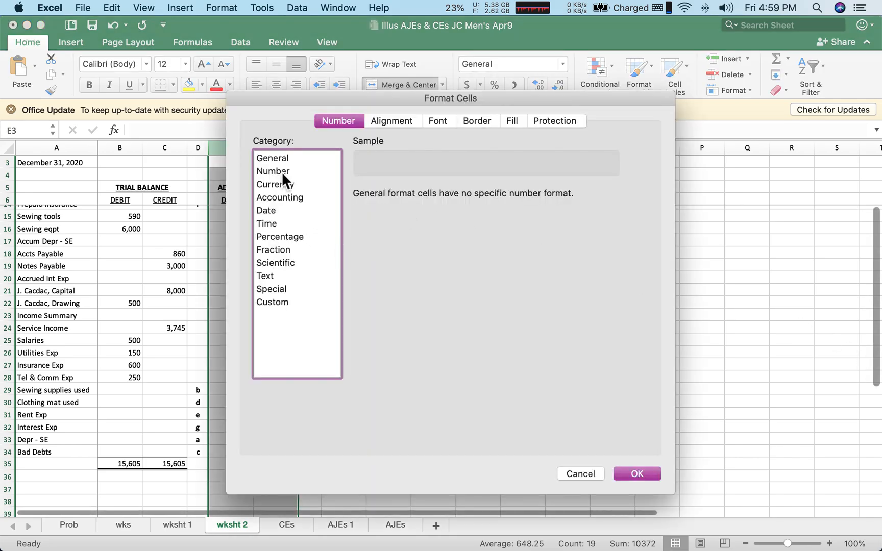
click(281, 172)
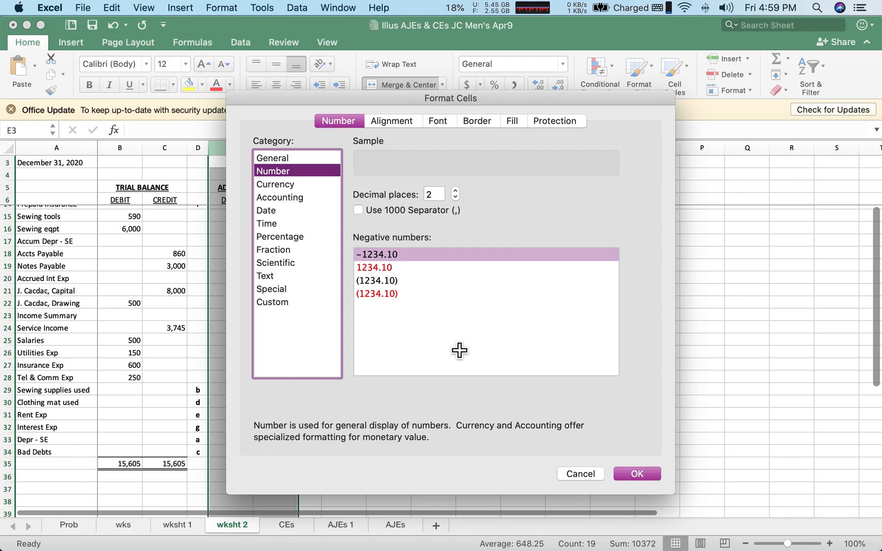
click(360, 212)
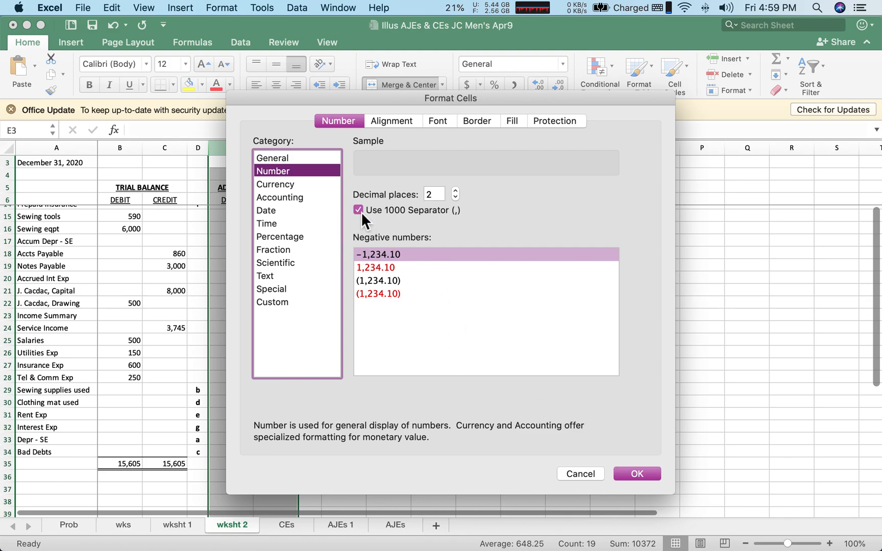
click(455, 199)
click(456, 198)
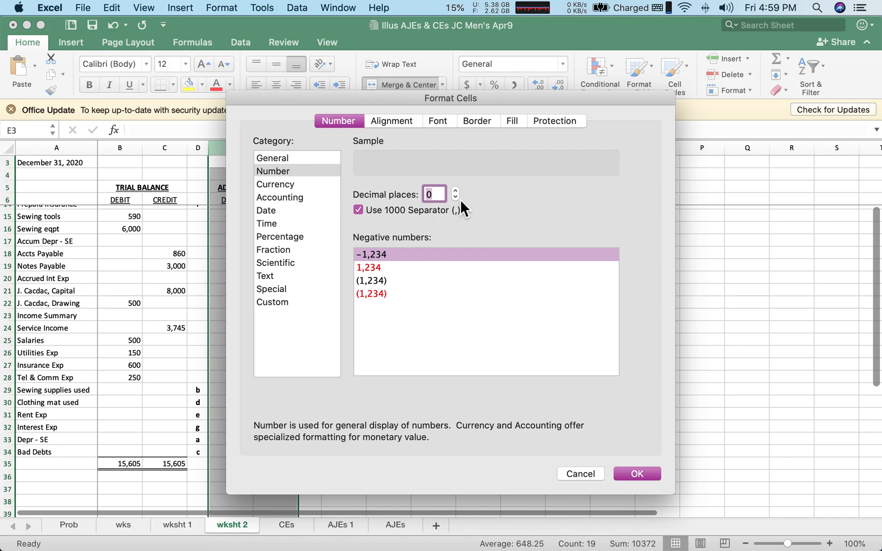
click(379, 269)
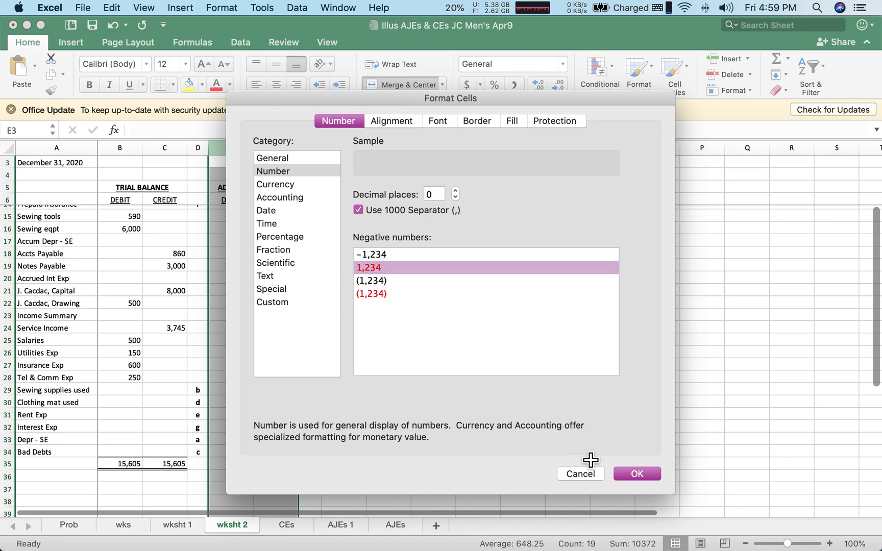
click(638, 474)
click(443, 477)
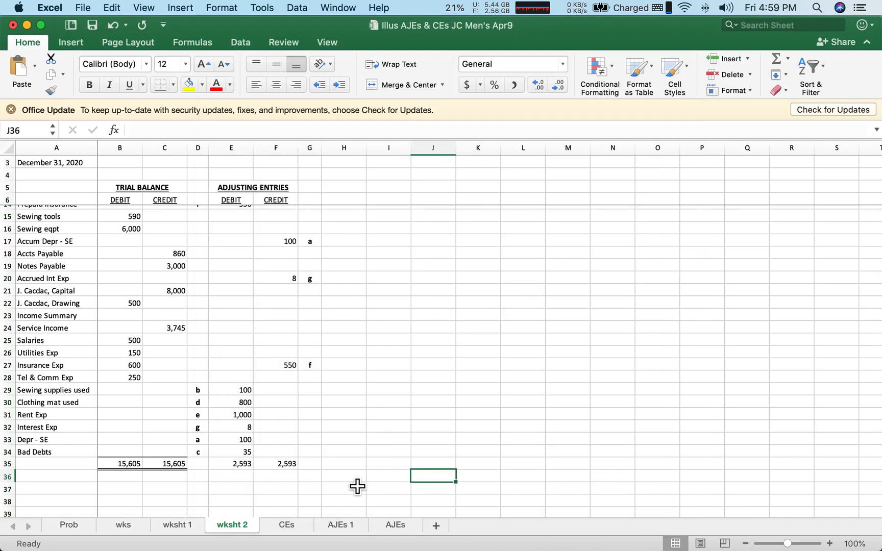
Apply a Top and Double Bottom Border to the adjusting entries totals in E35:F35.
drag(237, 470, 277, 472)
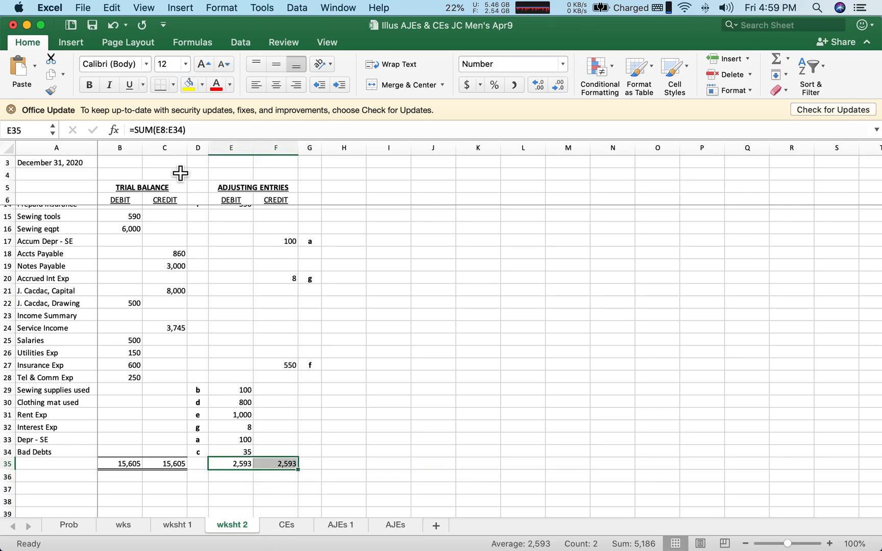
click(174, 84)
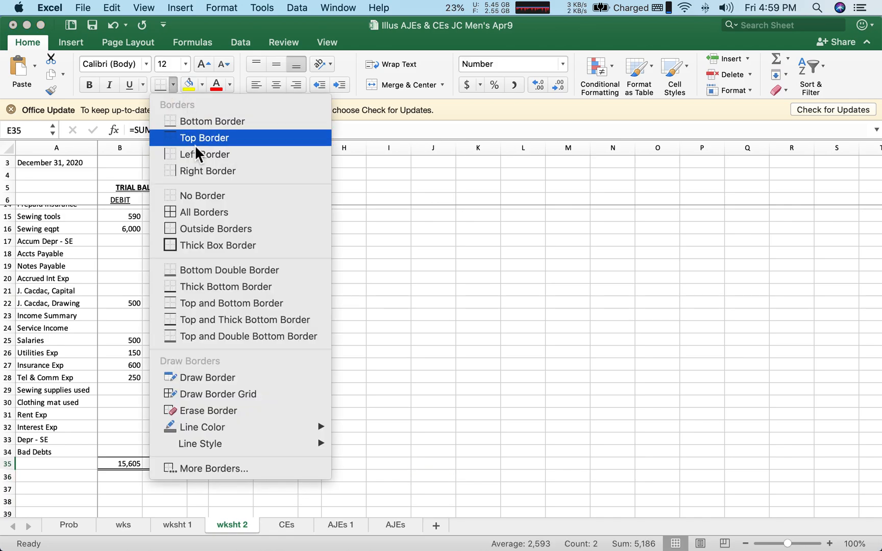
click(242, 337)
click(386, 456)
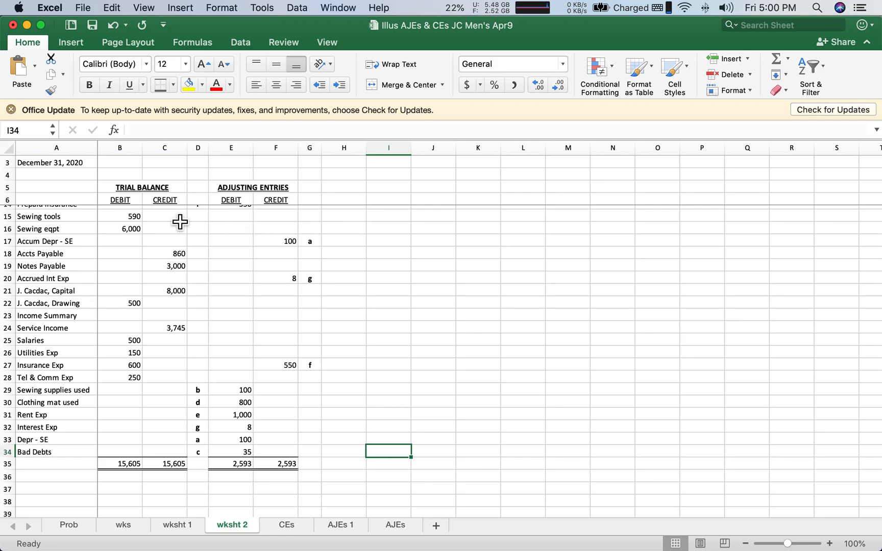
Copy the TRIAL BALANCE heading block with its DEBIT and CREDIT labels from B5:C6 to H5.
drag(124, 193, 152, 193)
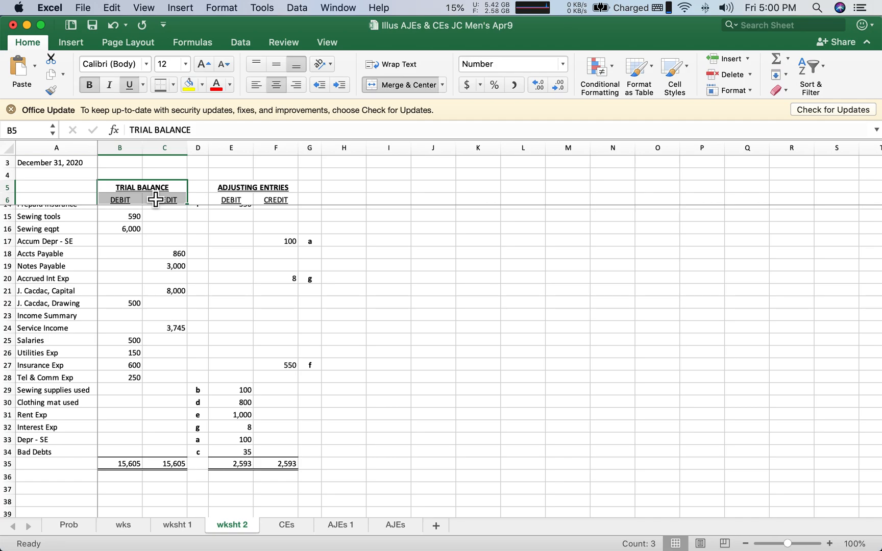
right_click(151, 193)
click(189, 213)
click(350, 191)
right_click(350, 191)
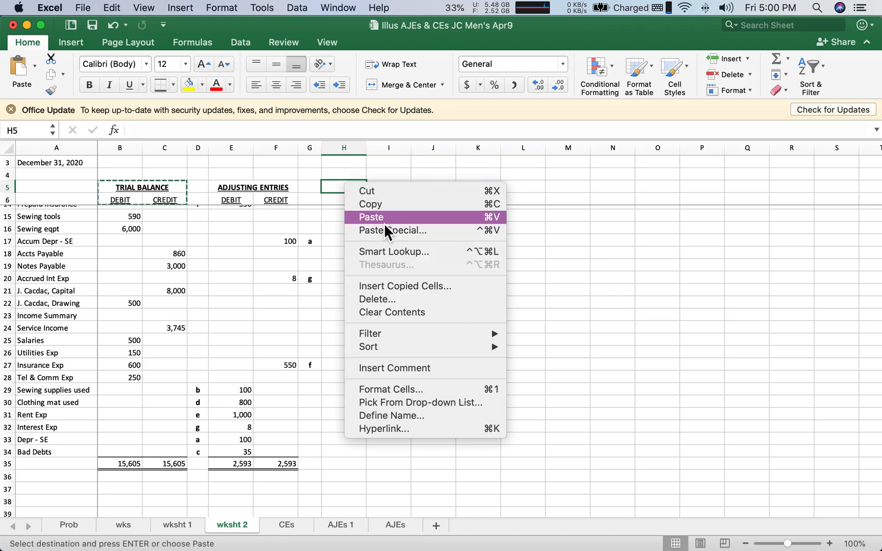
click(384, 221)
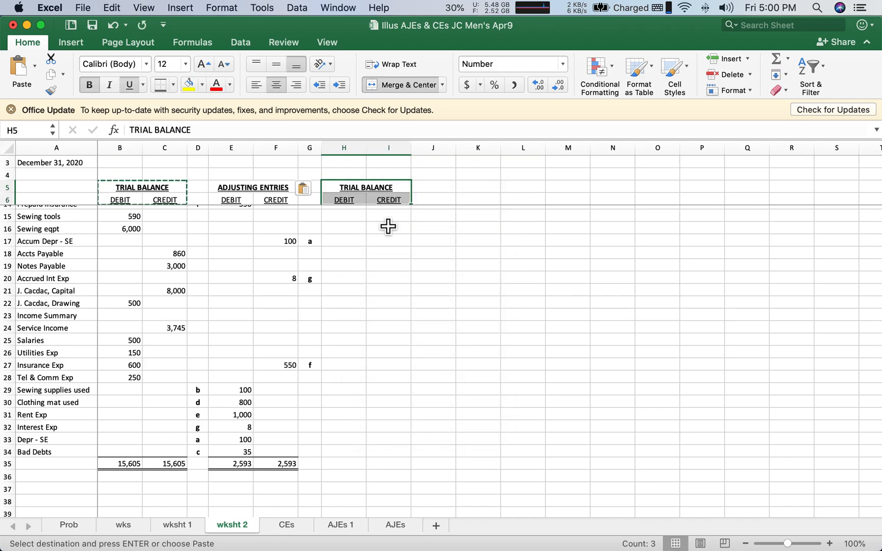
Replace the copied heading text in H5 with "ADJUSTED TB".
click(343, 190)
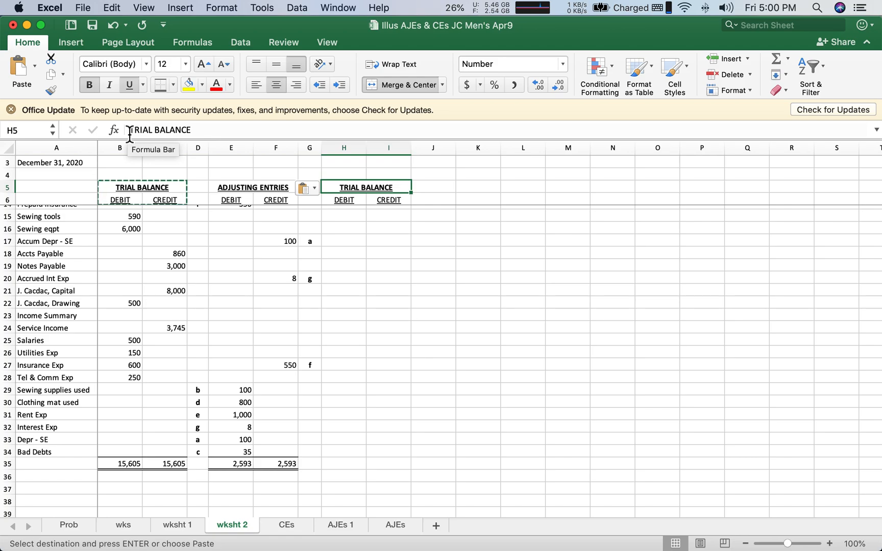
click(198, 129)
key(BackSpace)
key(BackSpace)
key(BackSpace)
key(BackSpace)
key(BackSpace)
key(BackSpace)
key(BackSpace)
key(BackSpace)
key(BackSpace)
key(BackSpace)
key(BackSpace)
key(BackSpace)
key(BackSpace)
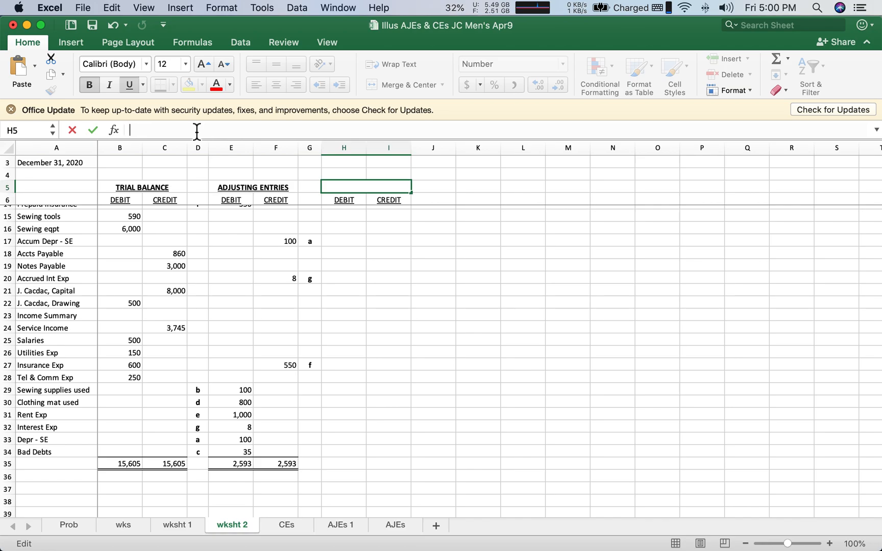
text(ADJUST)
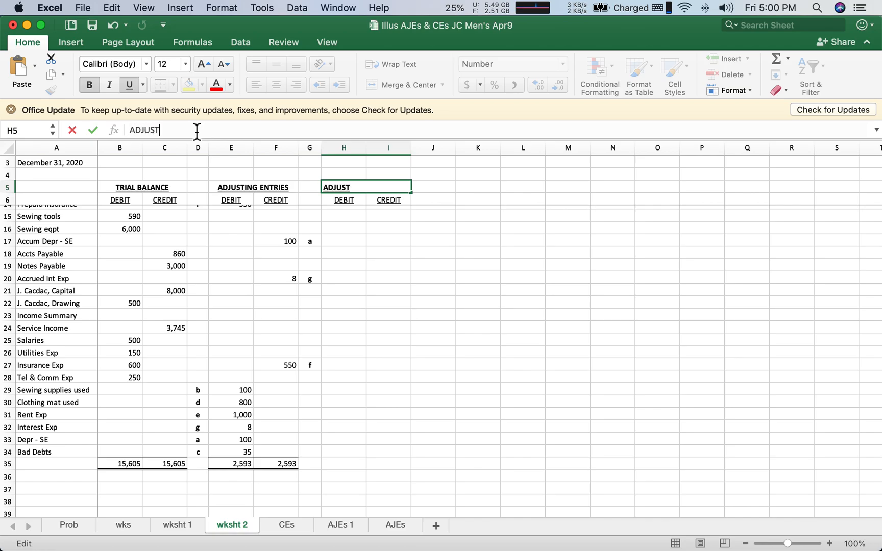
text(ED TB)
key(Return)
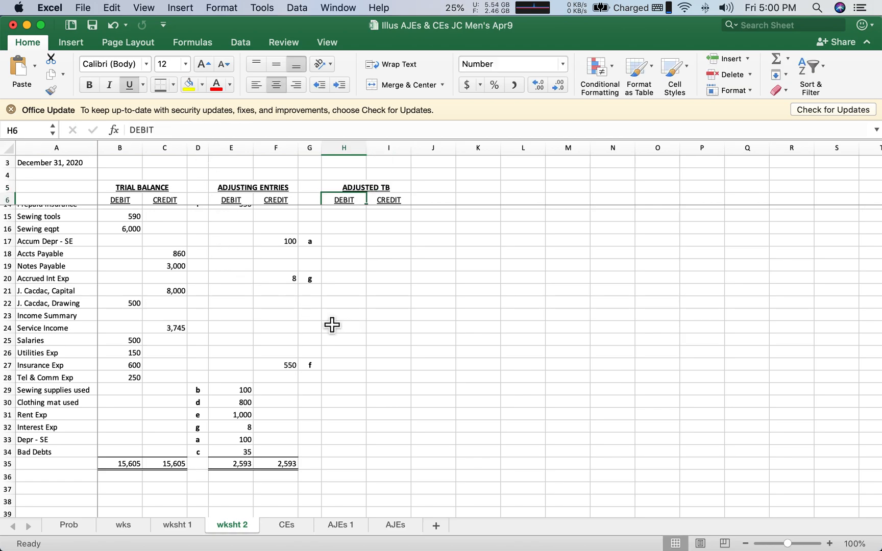
Enter the formula =+B8-C8+E8-F8 in H8 as the adjusted debit balance for Cash.
scroll(332, 326, up, 5)
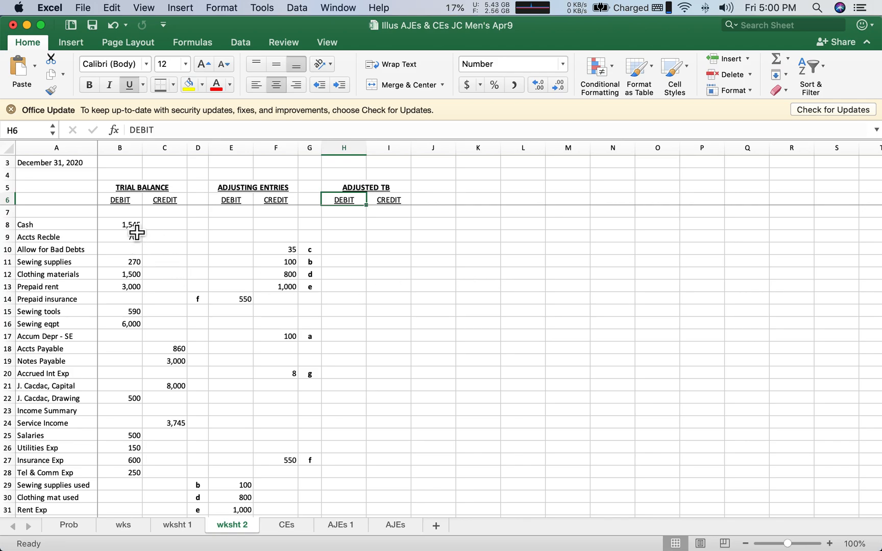
click(353, 229)
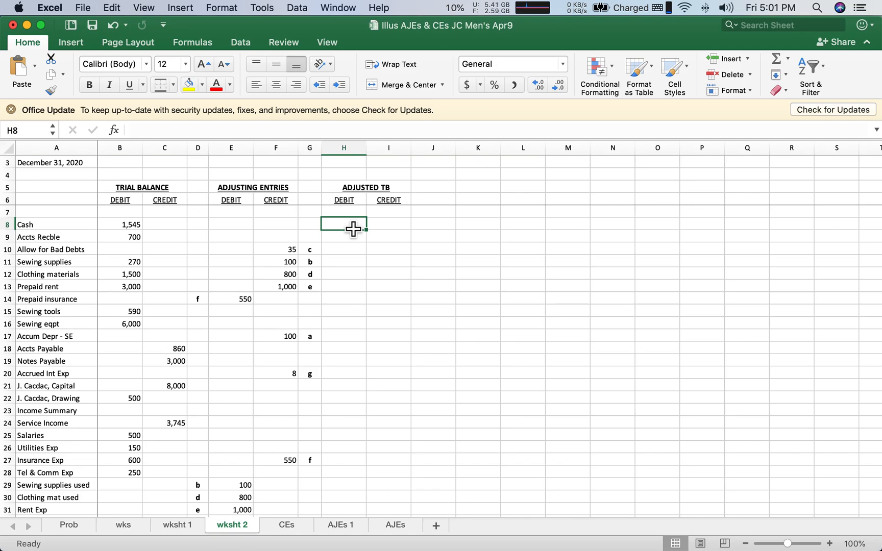
text(=)
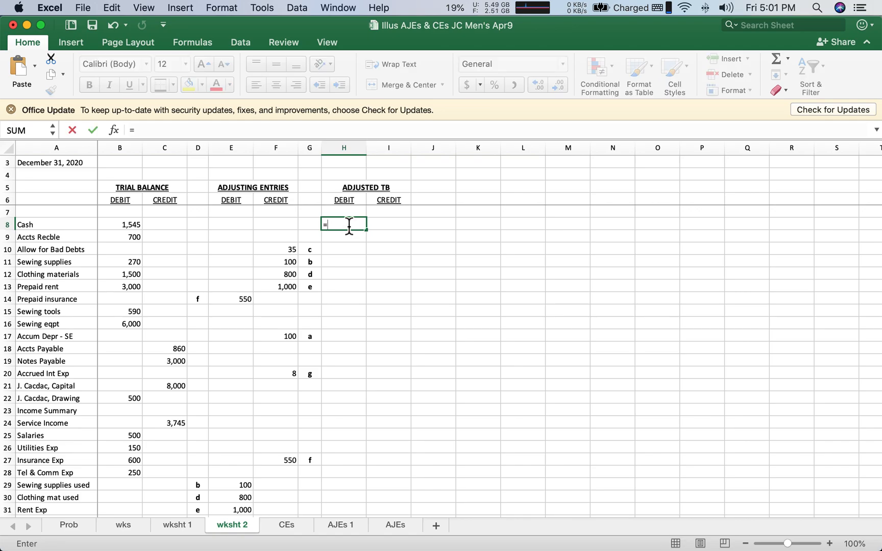
text(+)
click(126, 227)
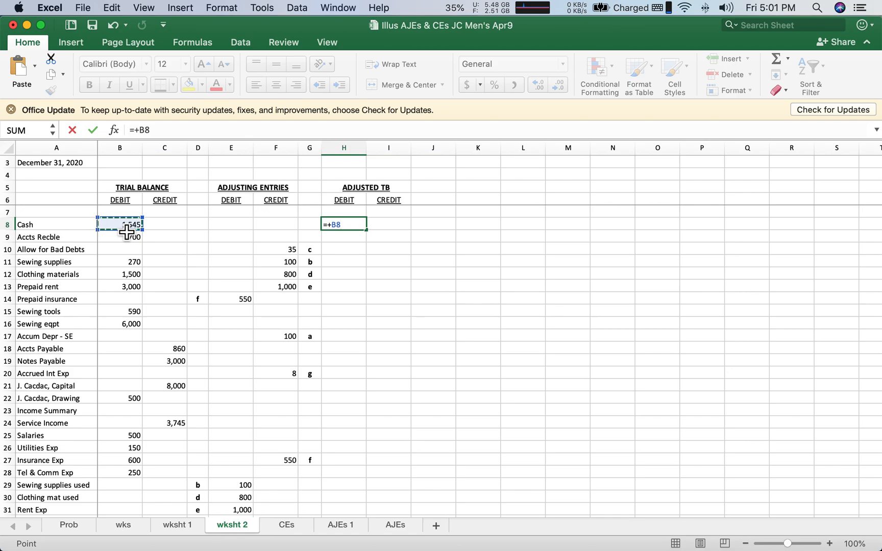
text(-)
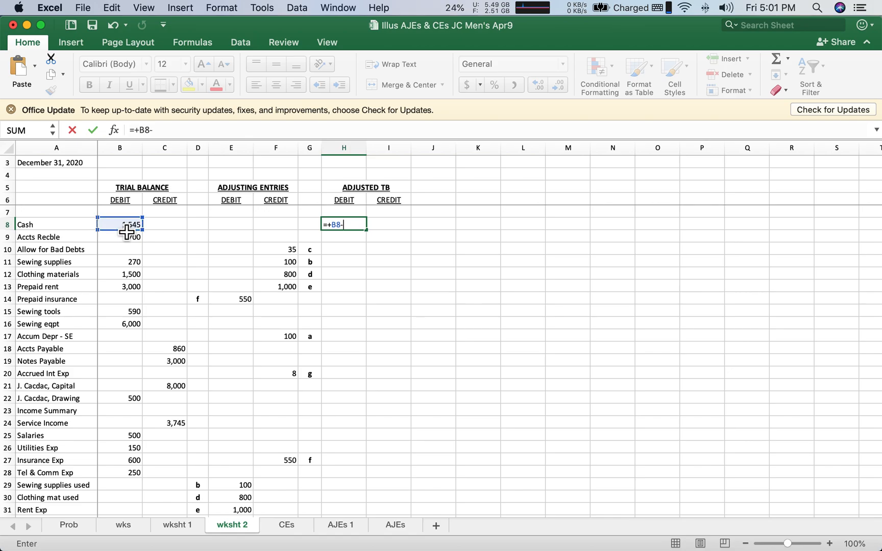
click(176, 231)
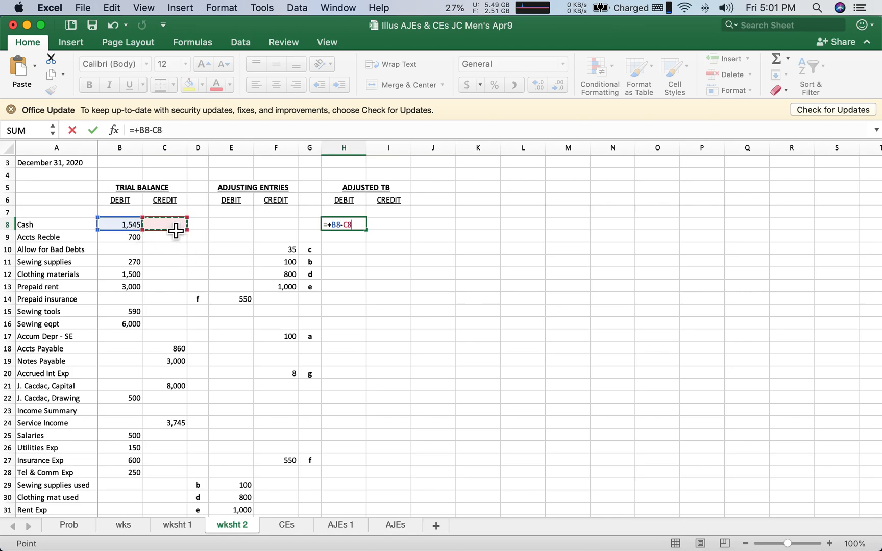
text(+)
click(238, 227)
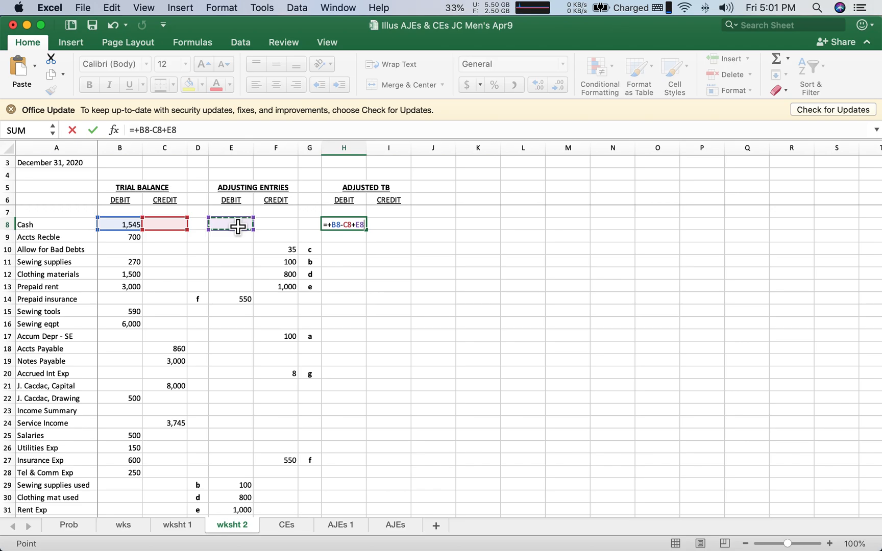
text(-)
click(284, 230)
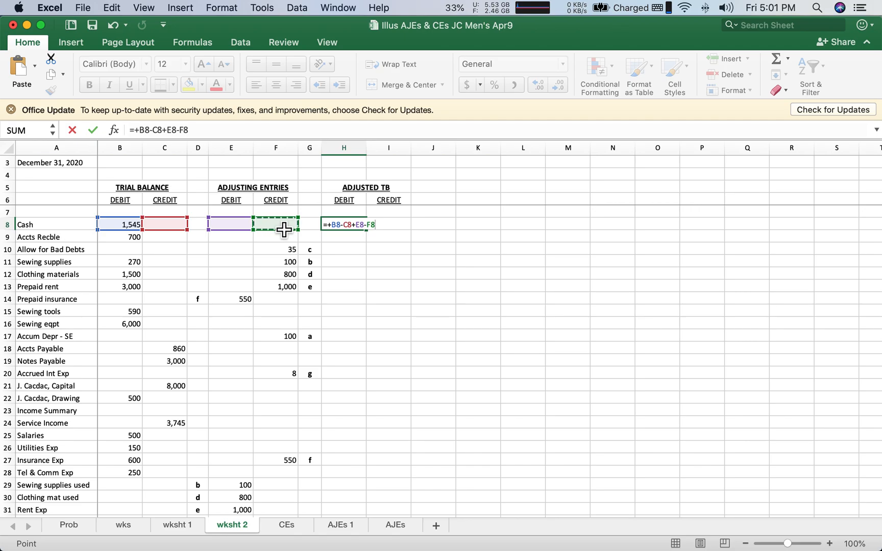
key(Return)
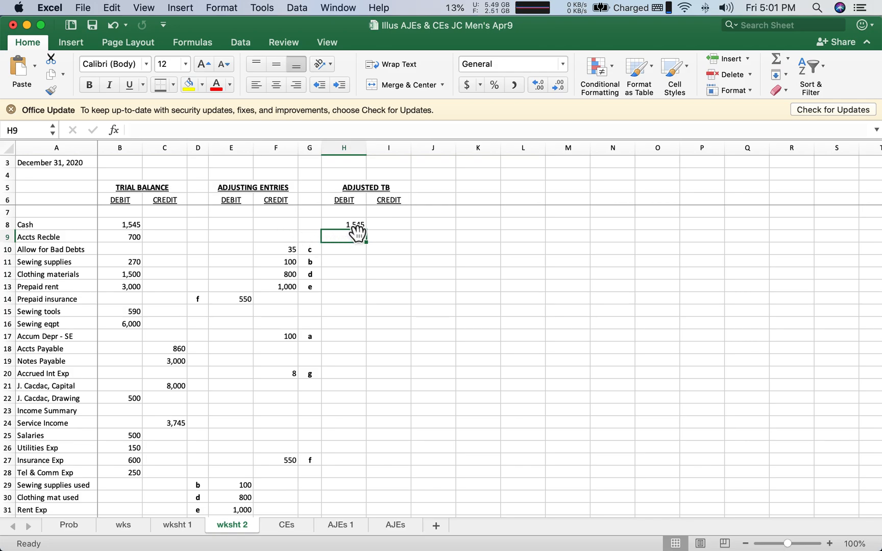
Fill the Cash formula in H8 down to H9 for Accts Recble.
key(Up)
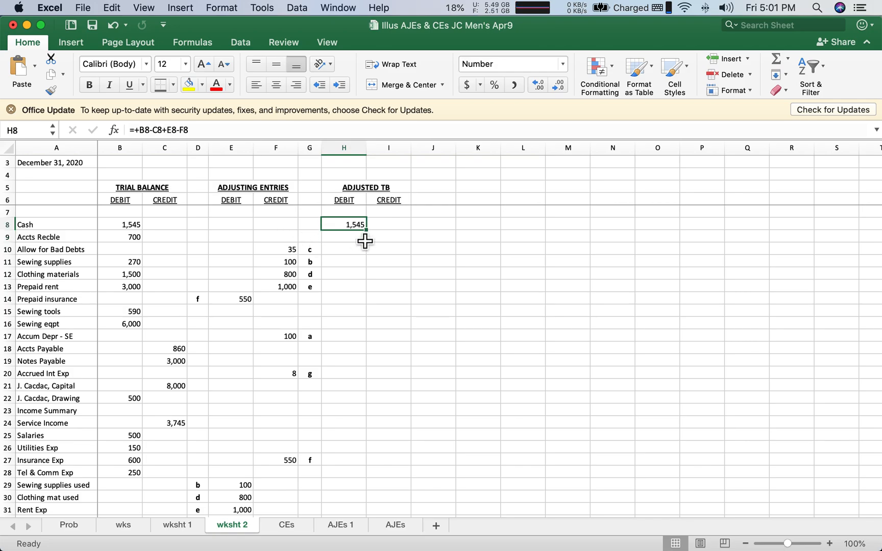
drag(373, 237, 371, 248)
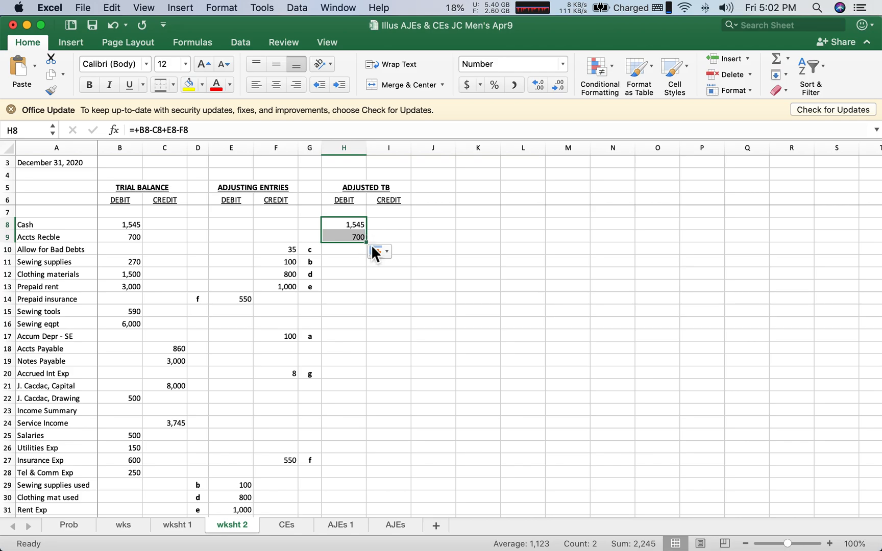
click(351, 287)
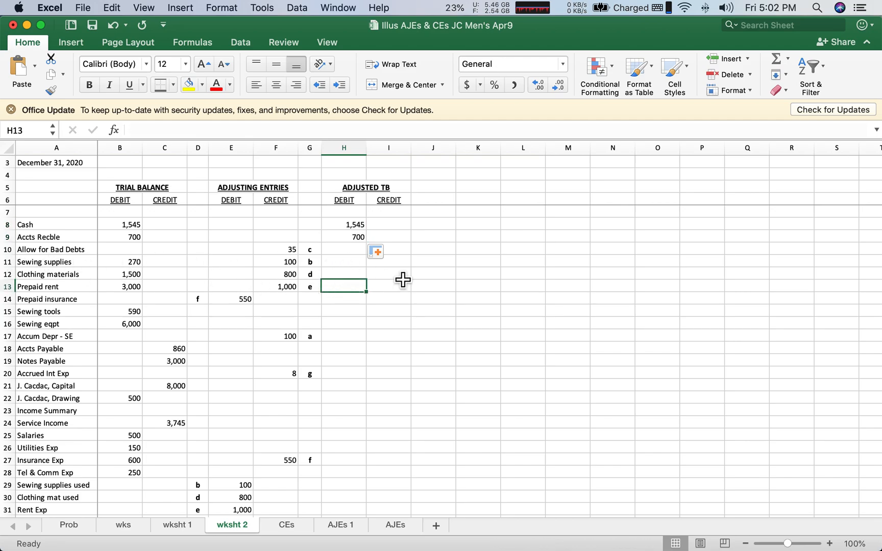
Enter the formula =-B10+C10-E10+F10 in I10 as the adjusted credit balance for Allow for Bad Debts.
click(403, 258)
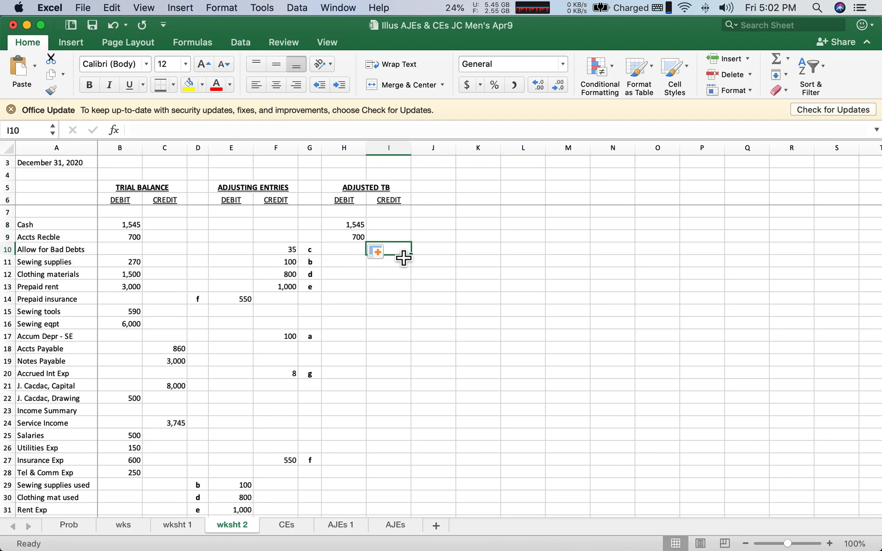
text(=-)
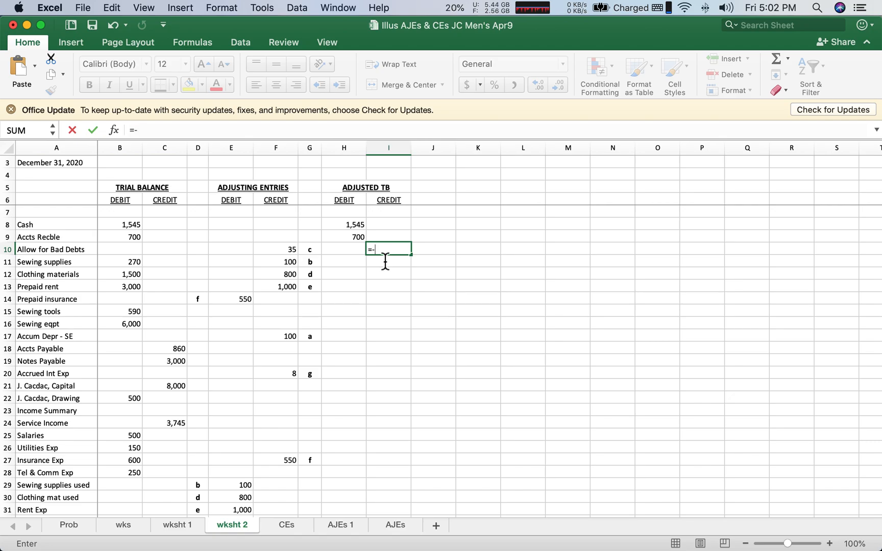
click(133, 254)
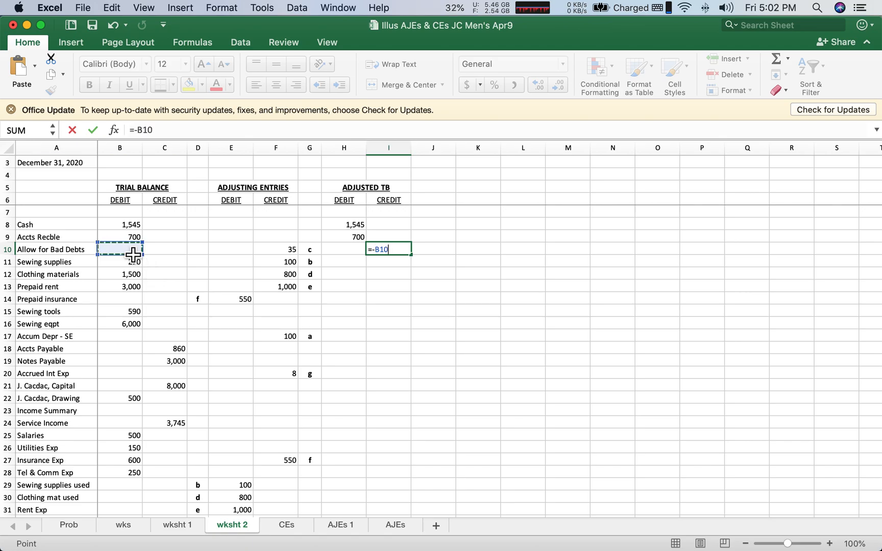
text(+)
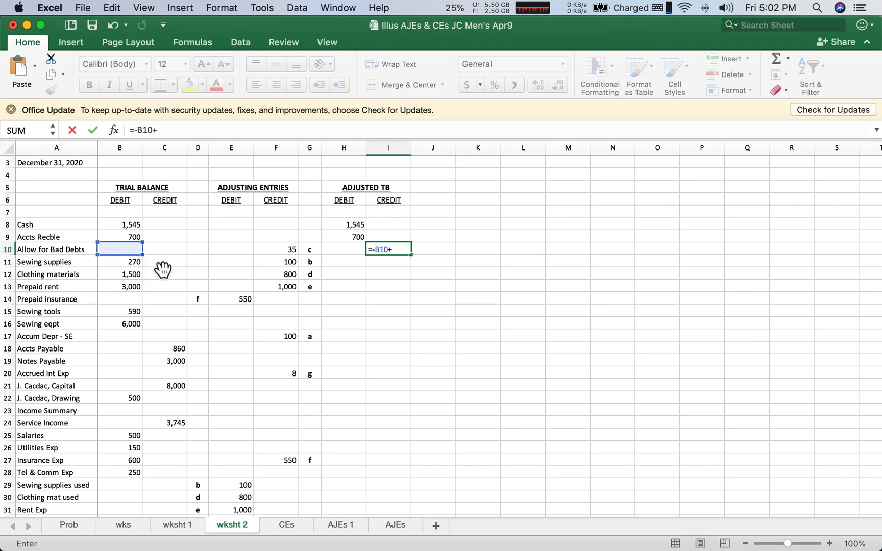
click(174, 256)
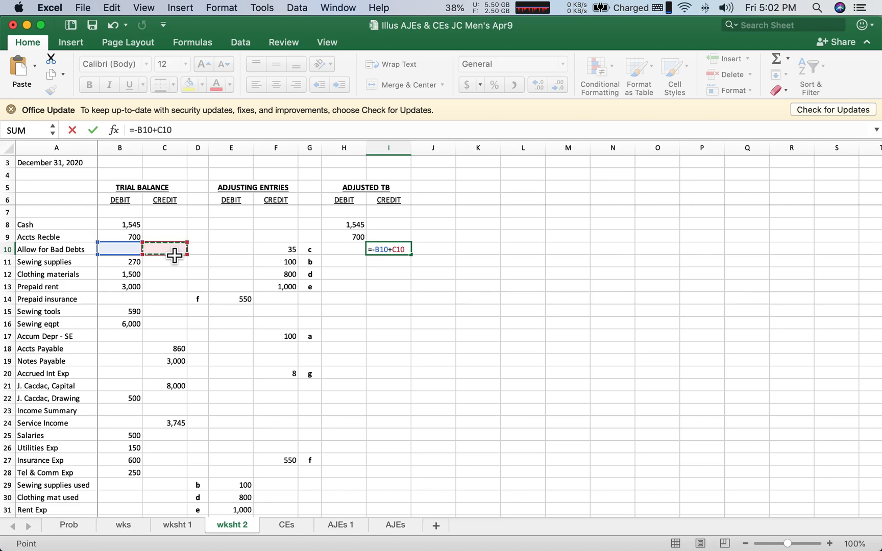
text(-)
click(241, 255)
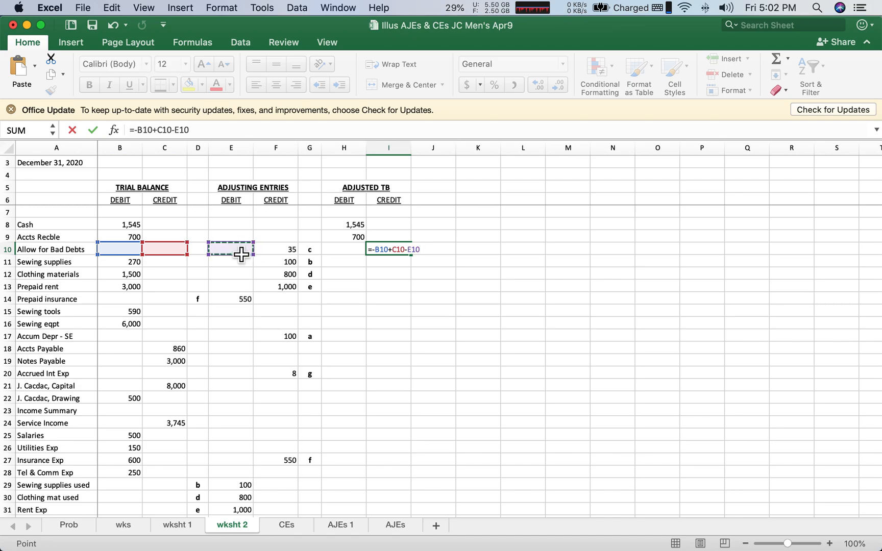
text(+)
click(287, 253)
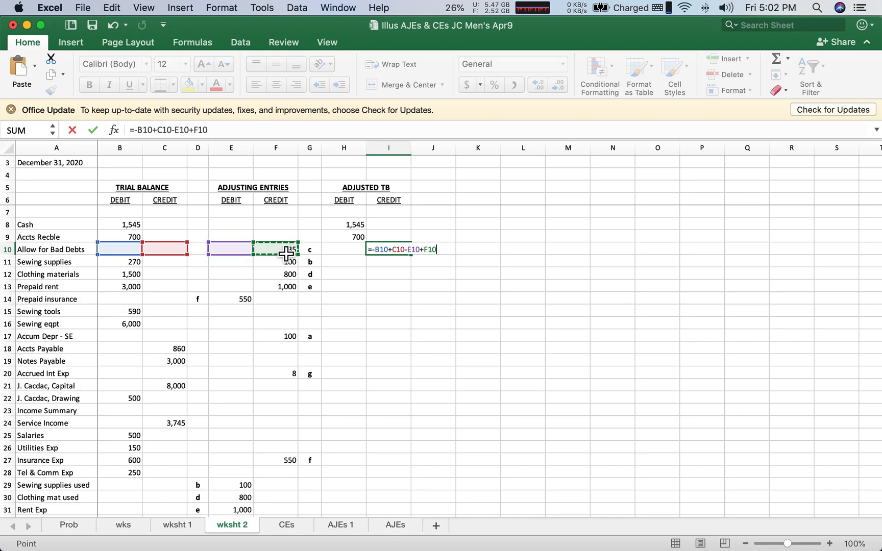
key(Return)
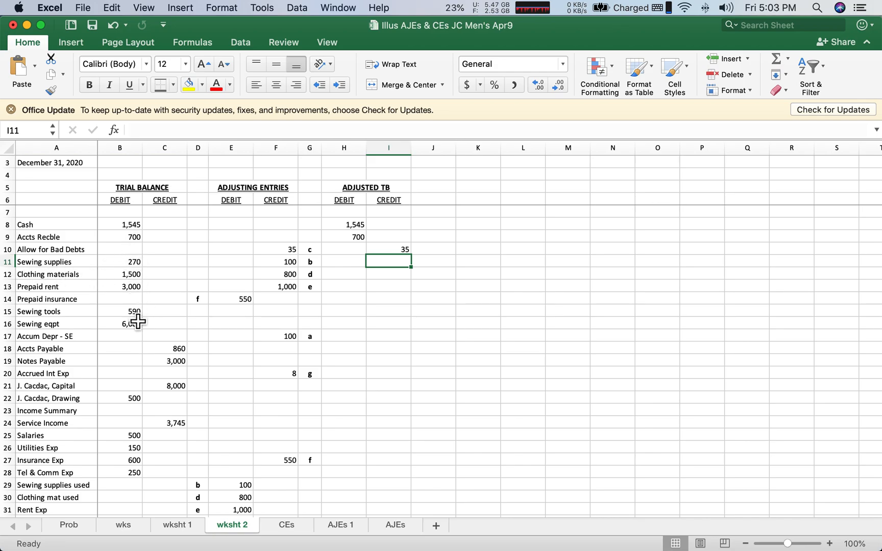
Copy the debit formula from H9 to H11:H16, covering Sewing supplies through Sewing eqpt.
click(358, 240)
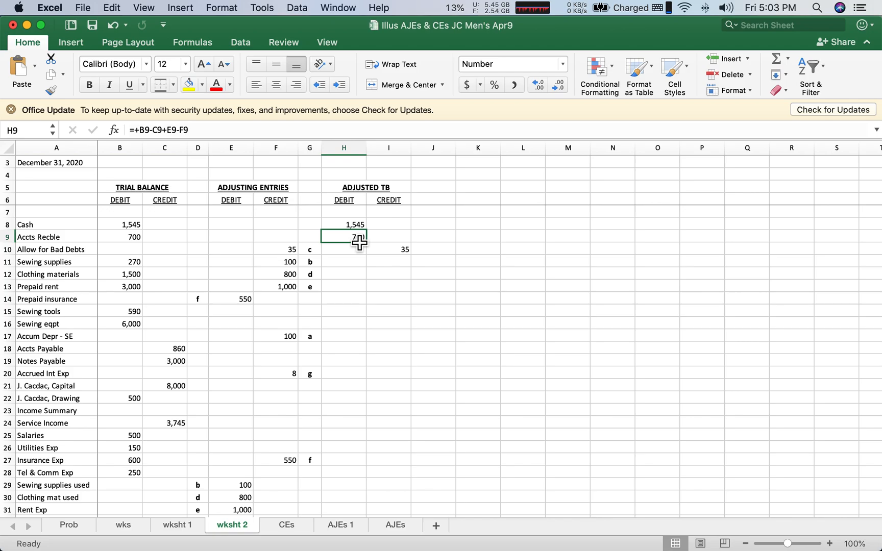
right_click(357, 241)
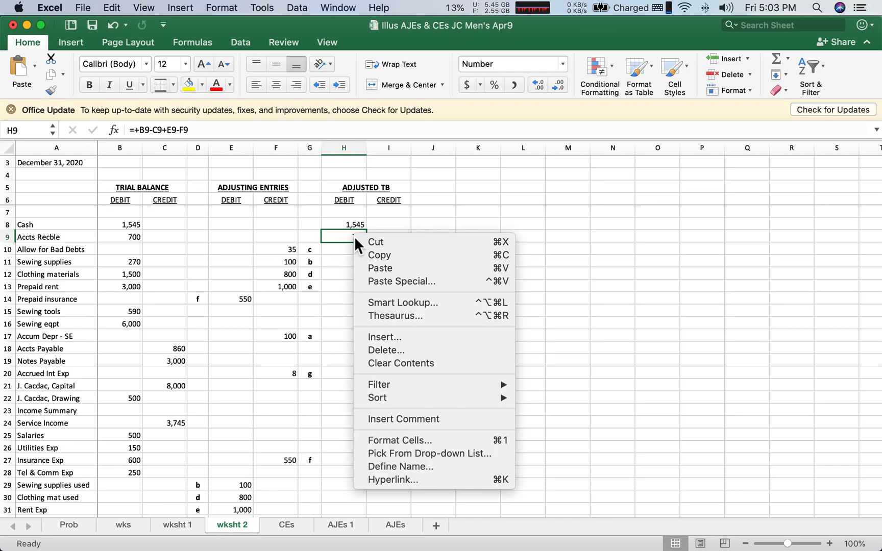
click(379, 253)
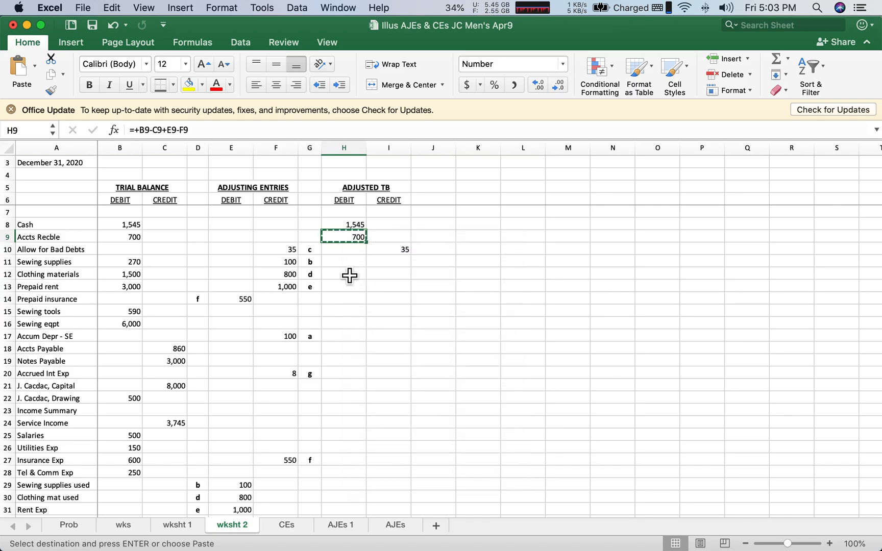
click(350, 264)
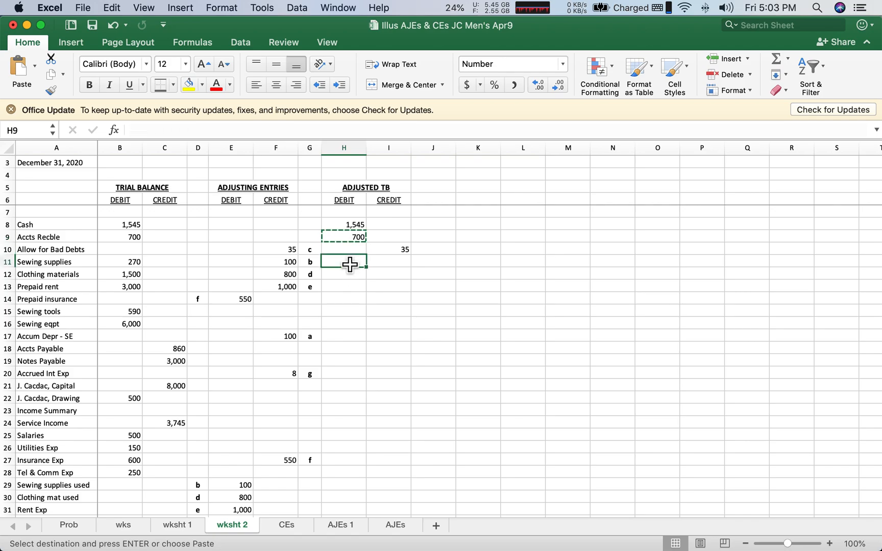
drag(350, 274, 350, 279)
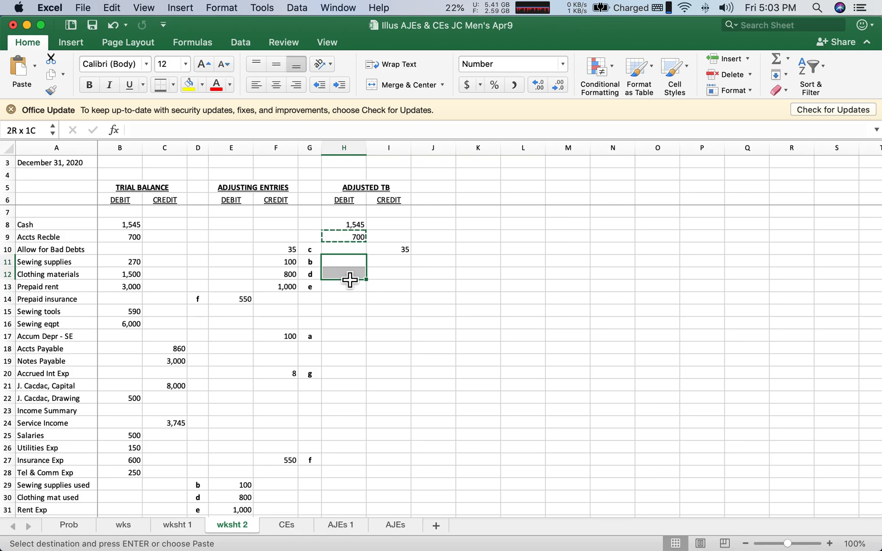
drag(350, 280, 355, 330)
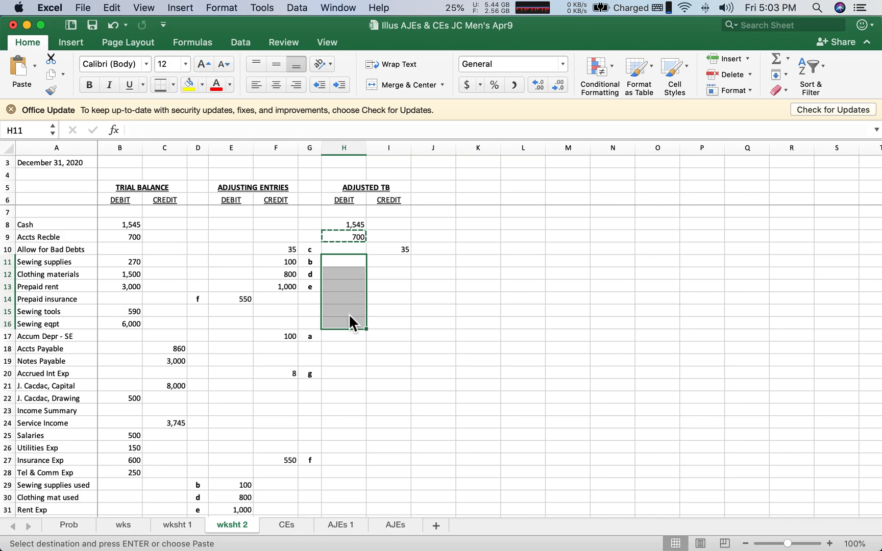
right_click(349, 319)
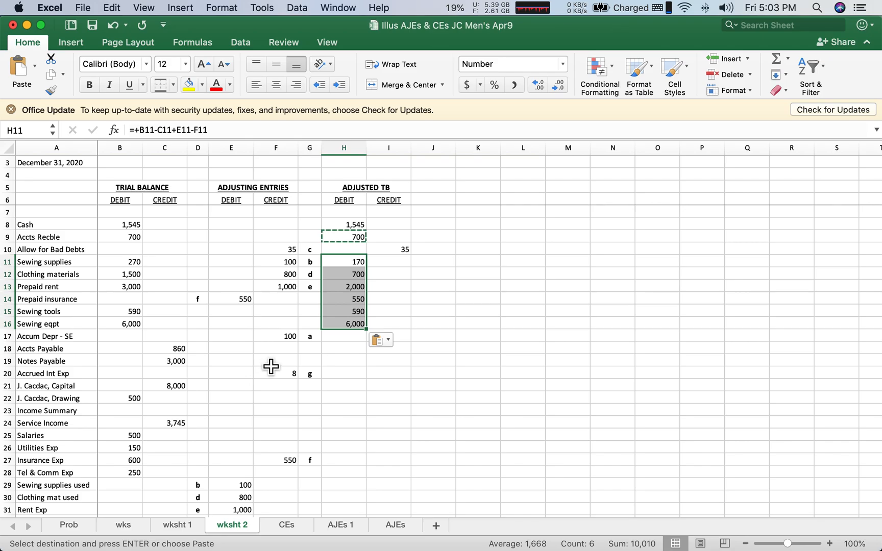
Copy the credit formula from I10 to I17 for Accum Depr - SE.
click(293, 340)
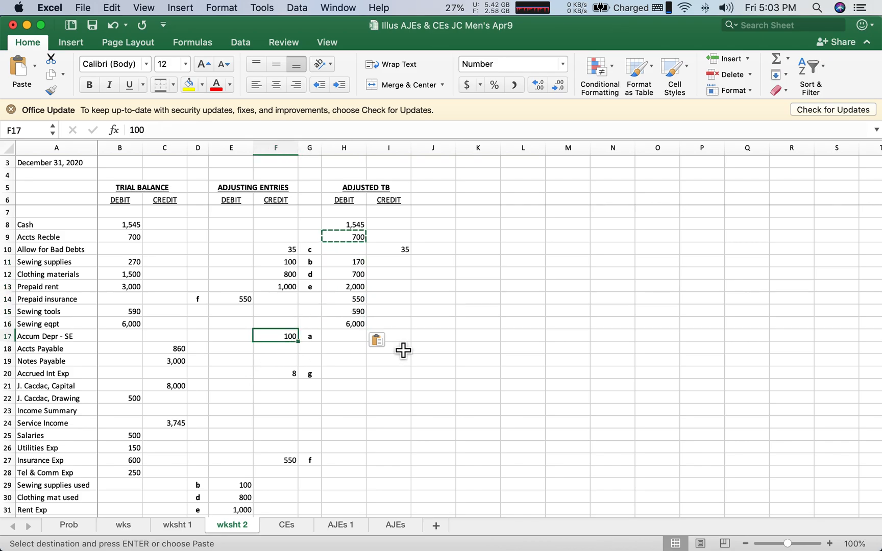
click(409, 251)
right_click(411, 254)
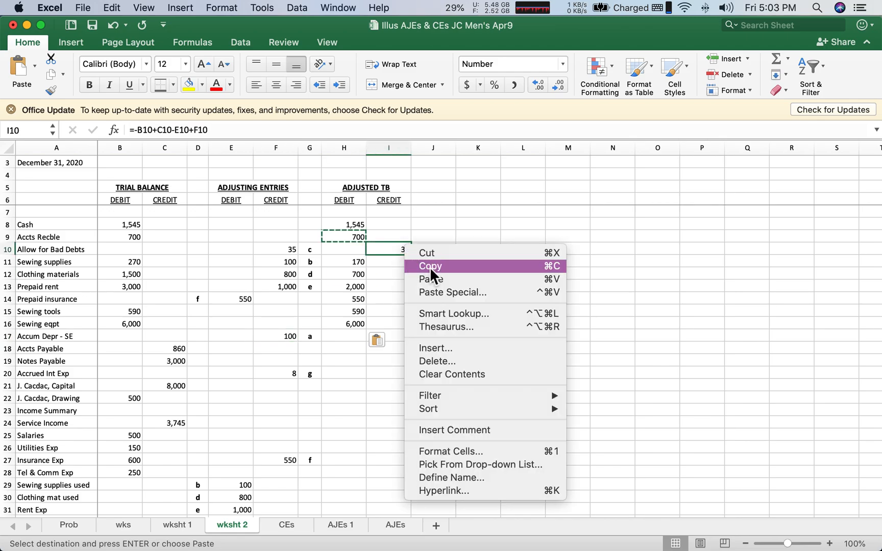
click(431, 267)
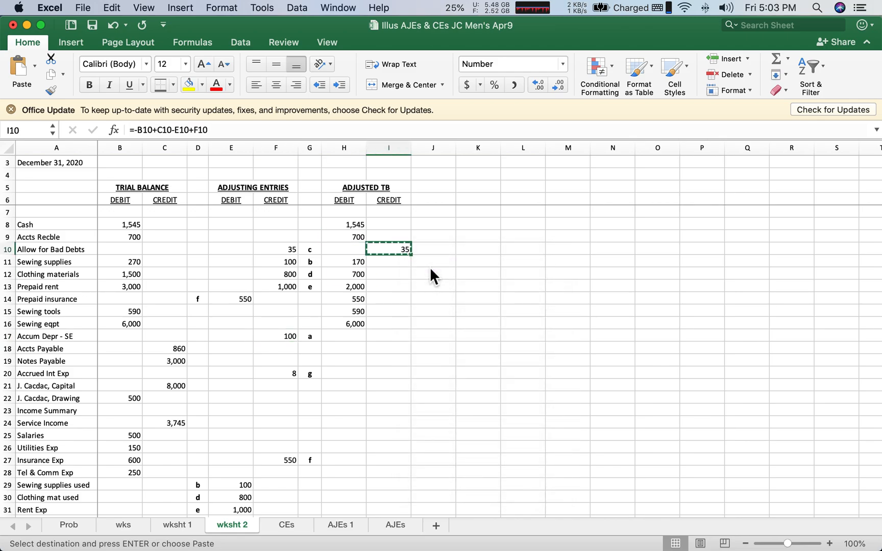
right_click(395, 343)
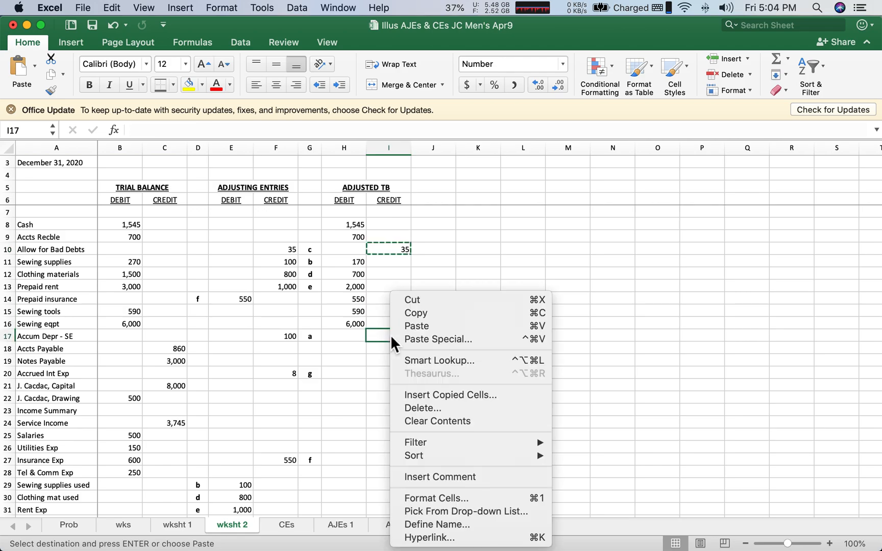
click(416, 327)
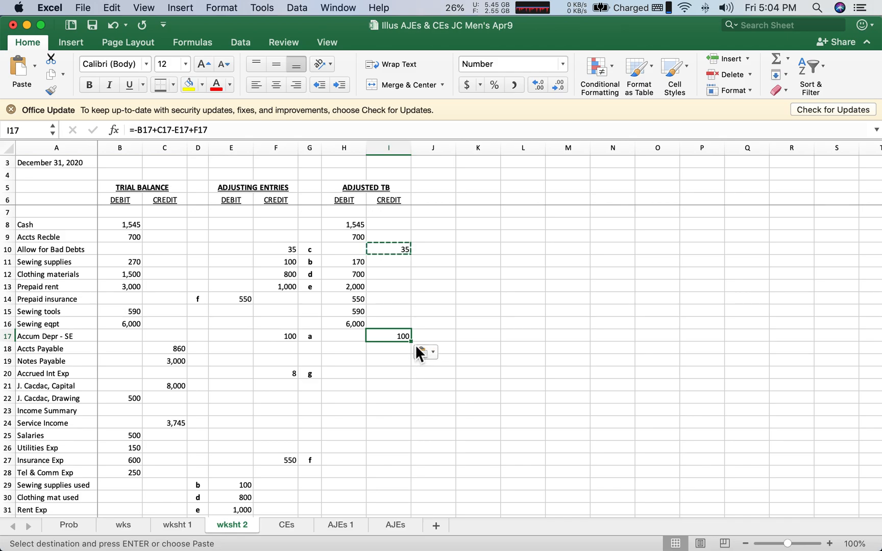
Fill the credit formula from I17 down to I20, covering Accts Payable, Notes Payable and Accrued Int Exp.
drag(418, 347, 418, 368)
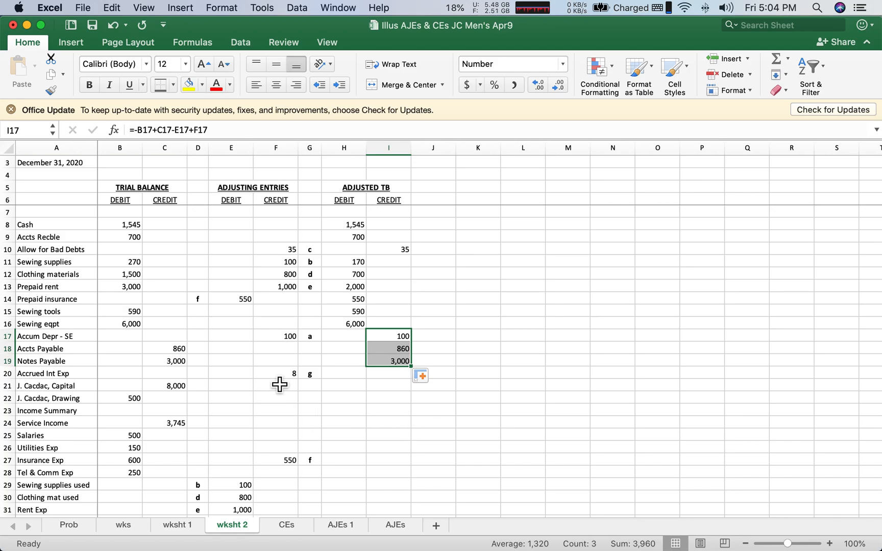
click(384, 364)
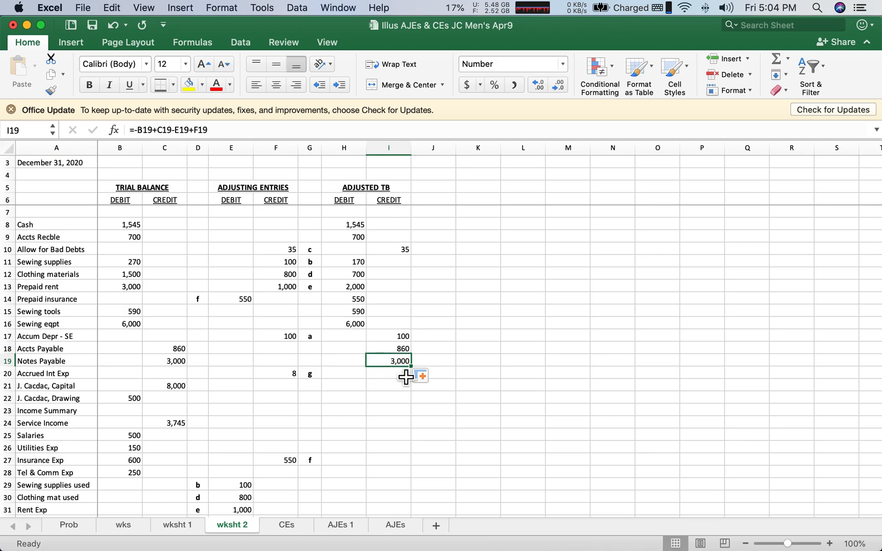
drag(414, 369, 419, 383)
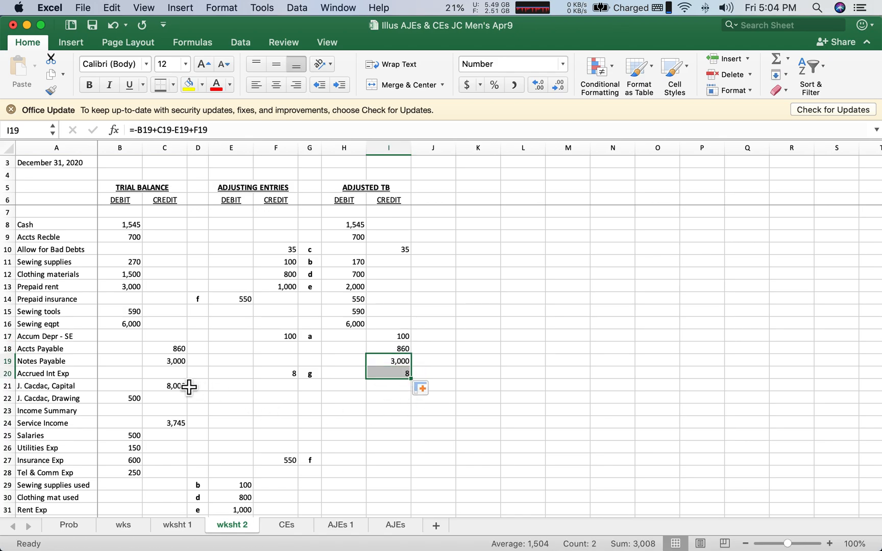
Fill the credit formula from I20 down to I21 for Capital, and copy the debit formula from H8 to H22 for Drawing.
click(383, 376)
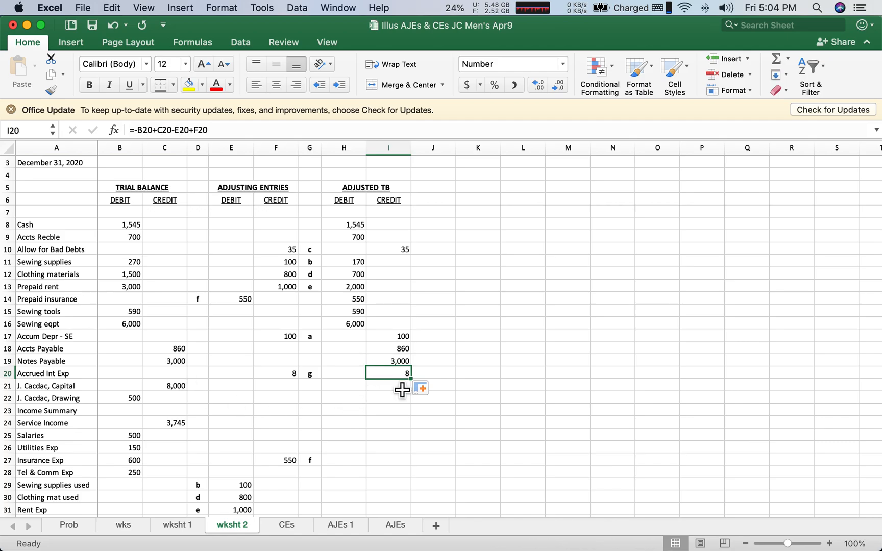
drag(417, 386, 418, 396)
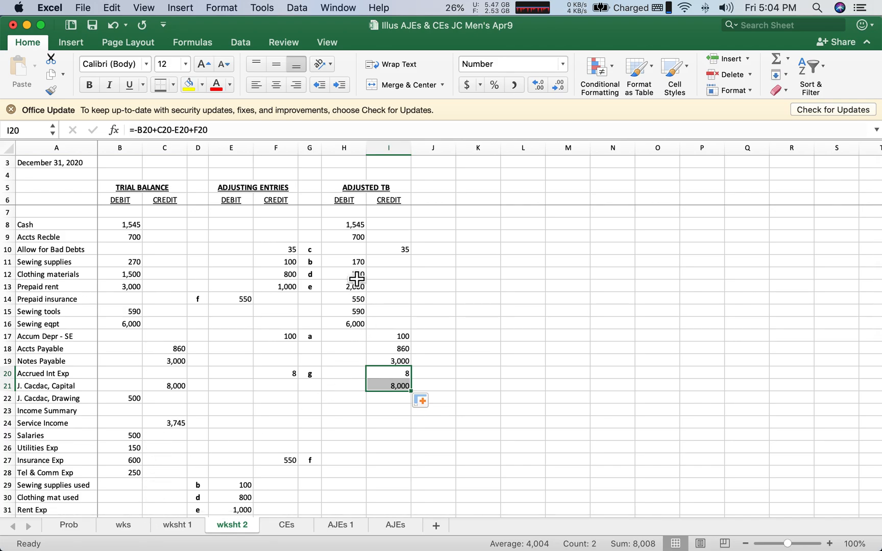
click(355, 227)
right_click(350, 224)
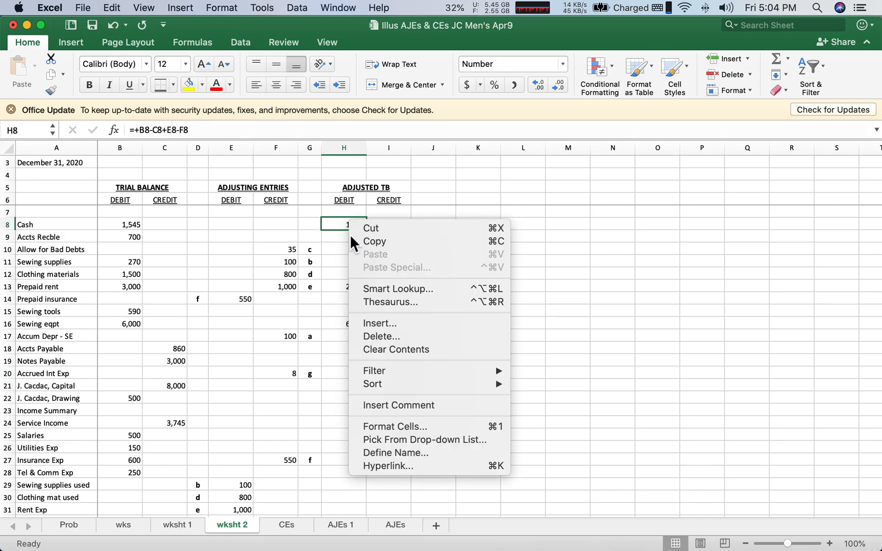
click(369, 243)
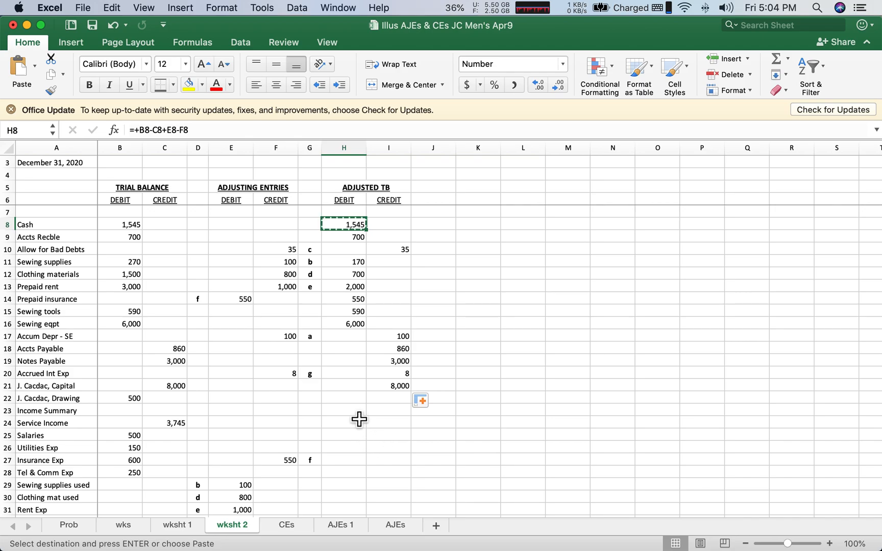
click(354, 404)
right_click(354, 403)
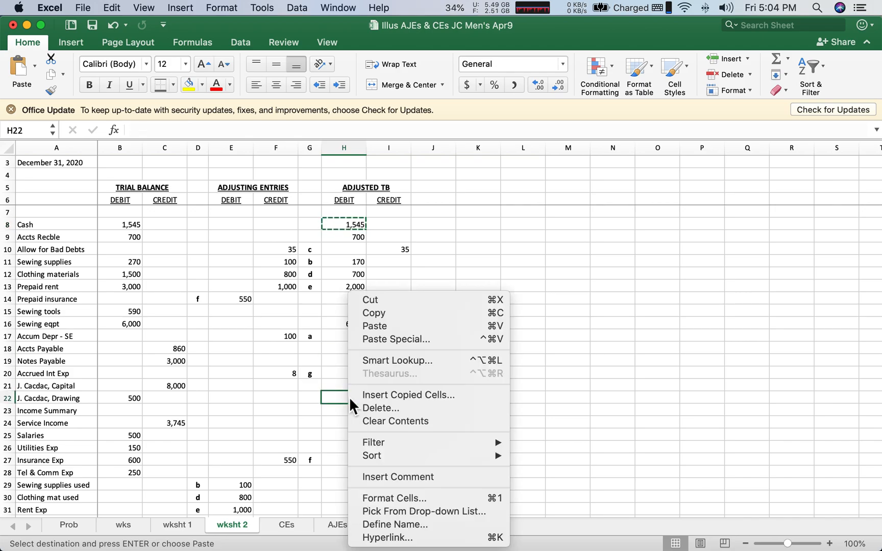
click(374, 325)
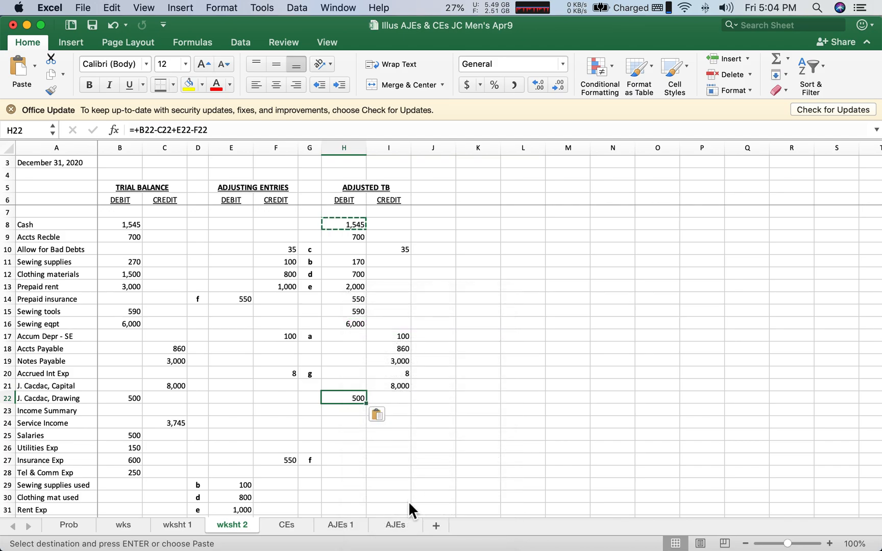
Copy the credit formula from I21 to I24 for Service Income.
scroll(409, 510, down, 2)
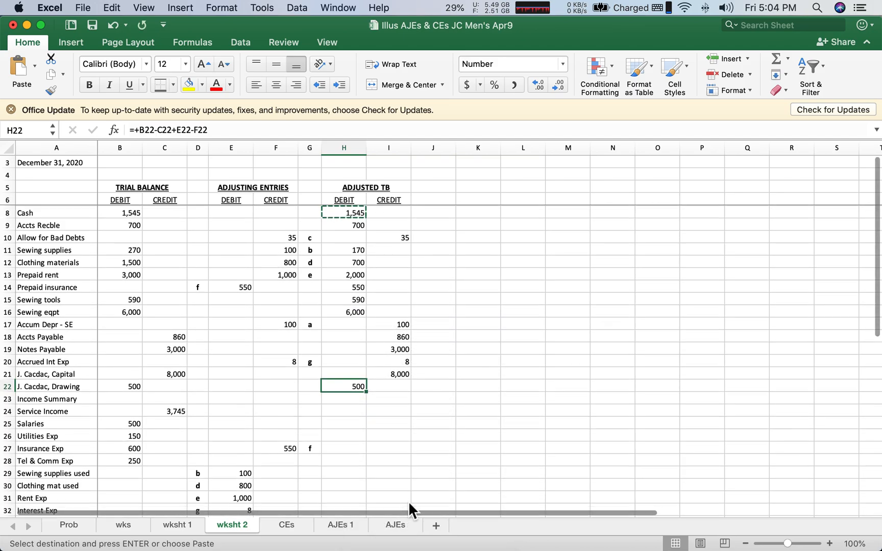
scroll(410, 504, down, 2)
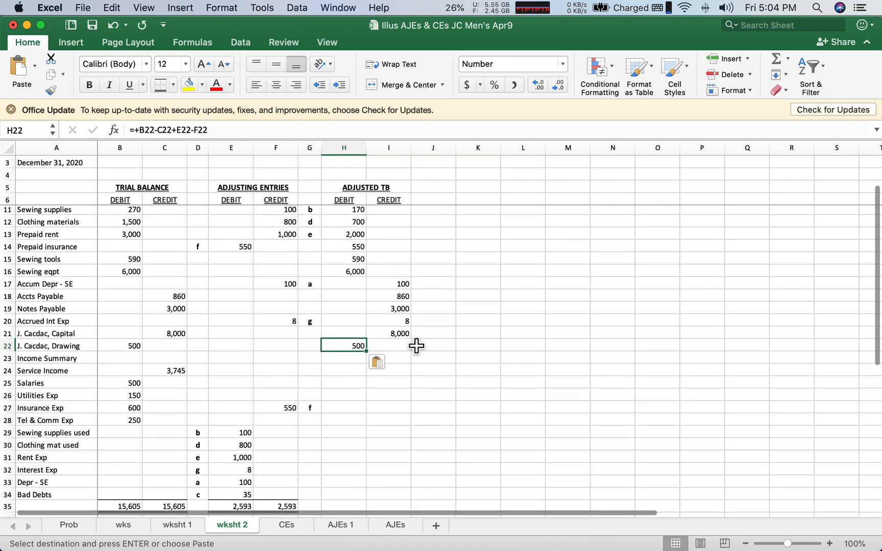
click(403, 335)
right_click(402, 334)
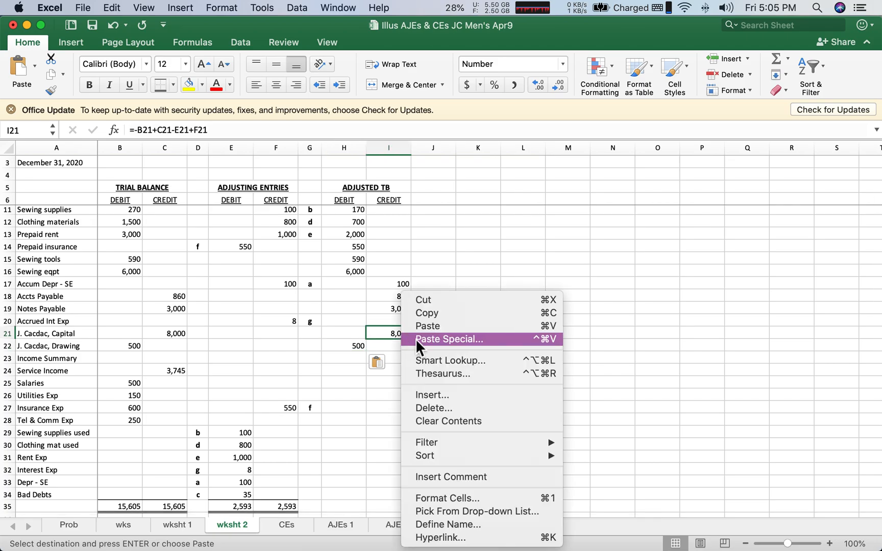
click(430, 315)
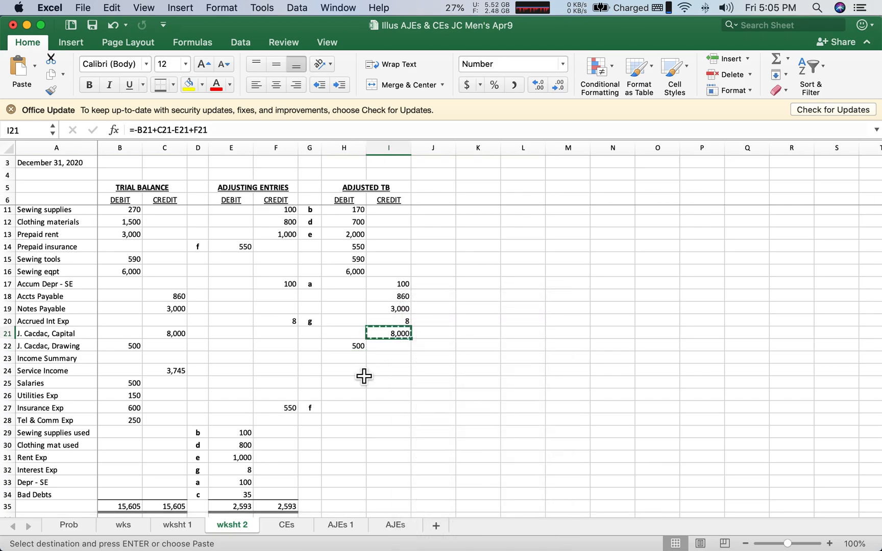
click(389, 375)
right_click(383, 368)
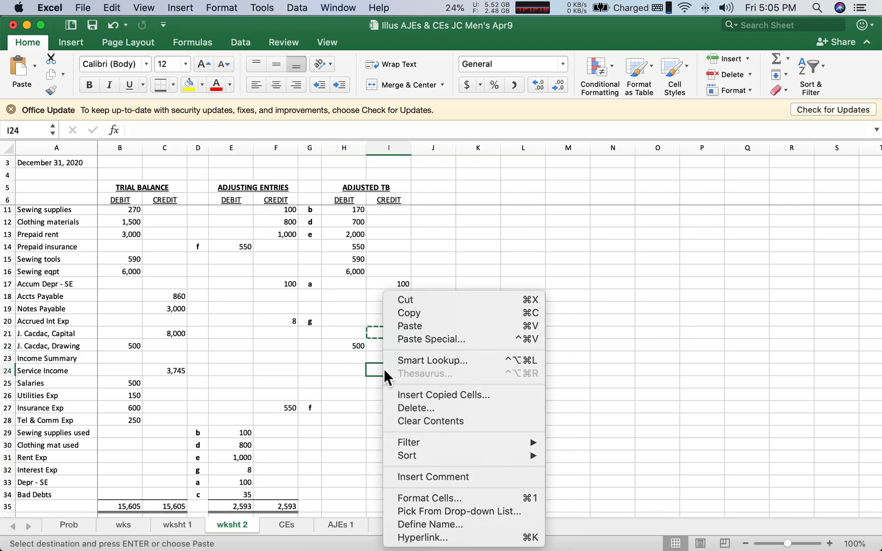
click(405, 326)
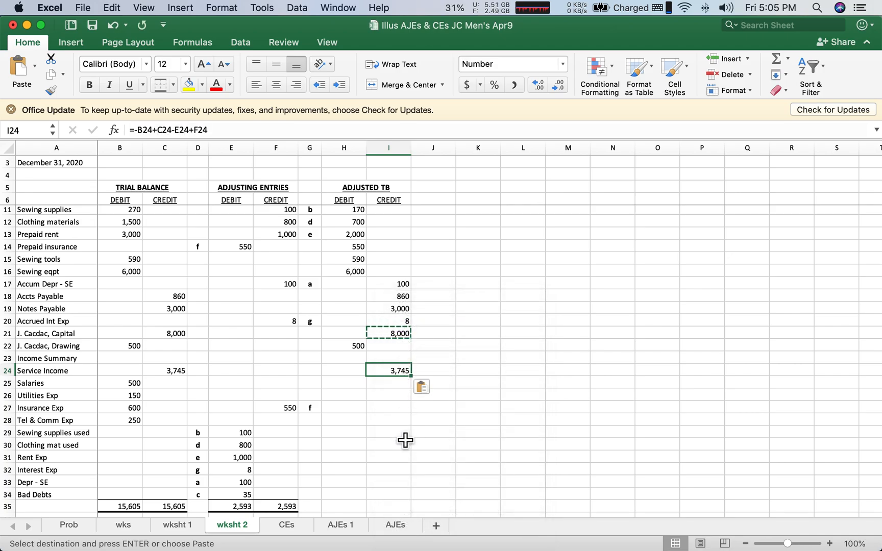
Copy the debit formula from H22 to H25:H28, covering Salaries through Tel & Comm Exp.
scroll(402, 424, down, 2)
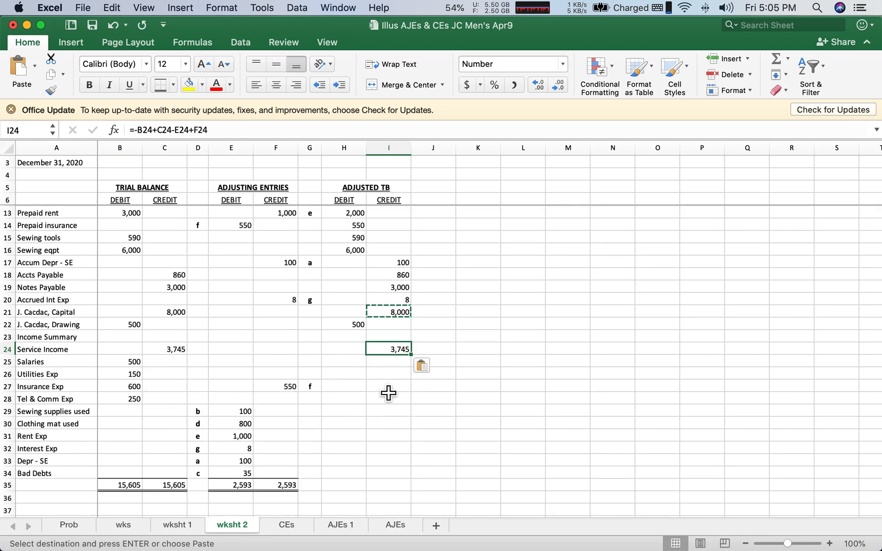
click(364, 327)
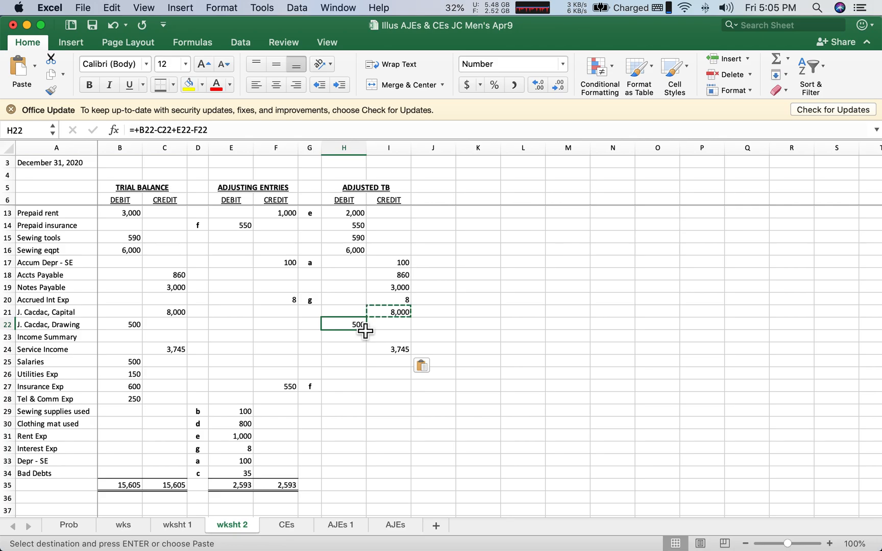
right_click(365, 331)
click(396, 311)
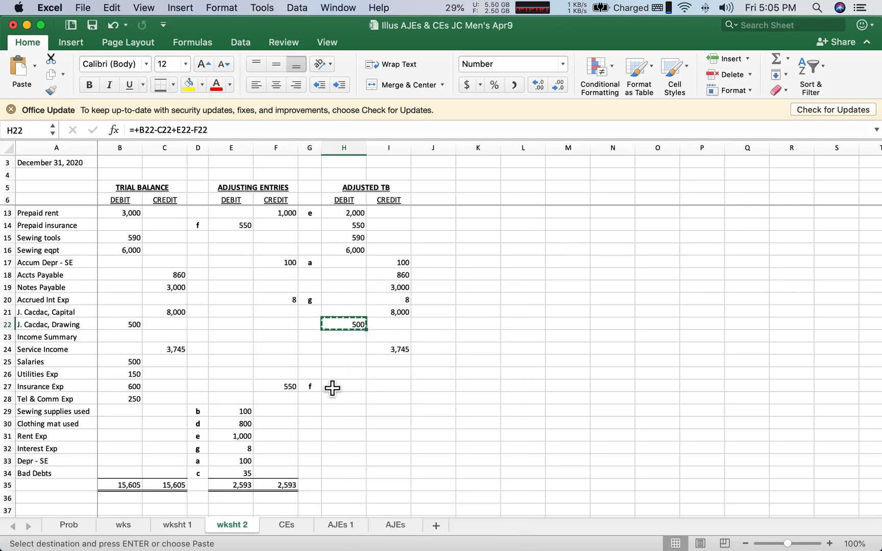
click(355, 366)
drag(355, 366, 356, 396)
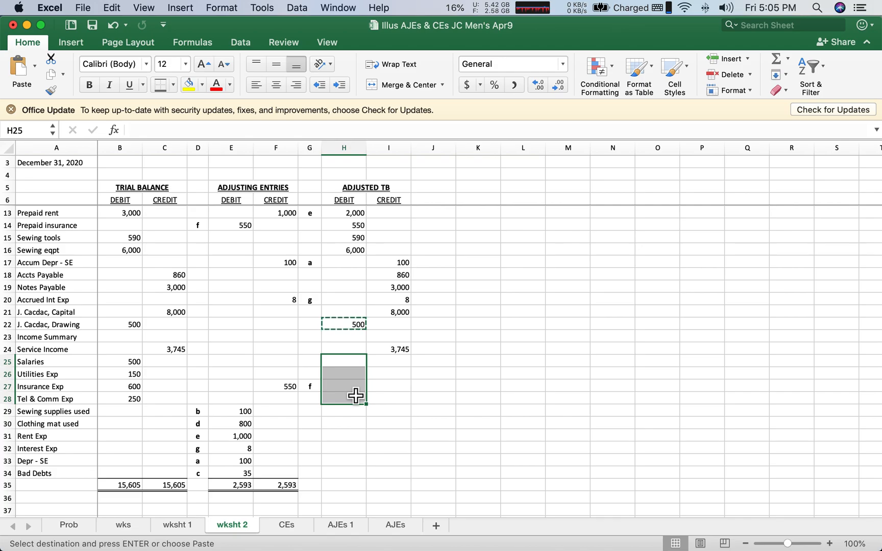
right_click(355, 396)
click(379, 325)
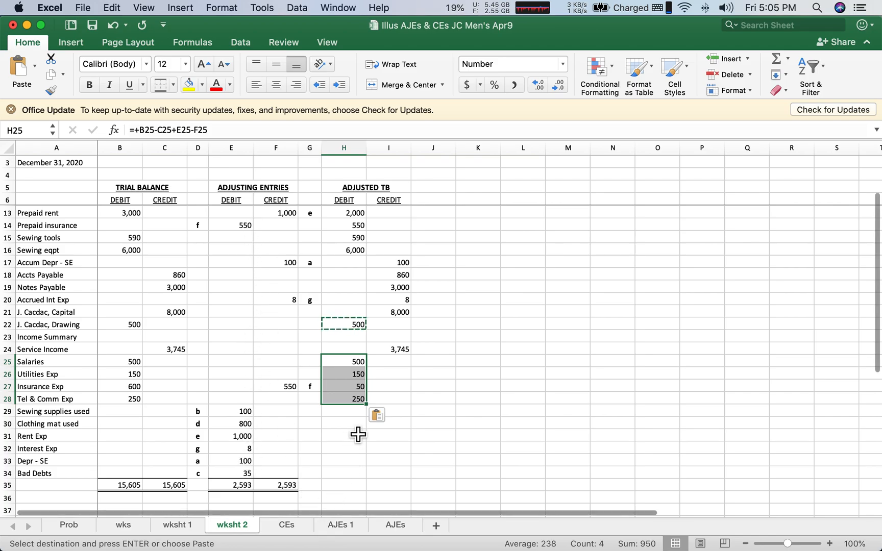
Fill the debit formula from H28 down to H34, covering Sewing supplies used through Bad Debts.
click(351, 401)
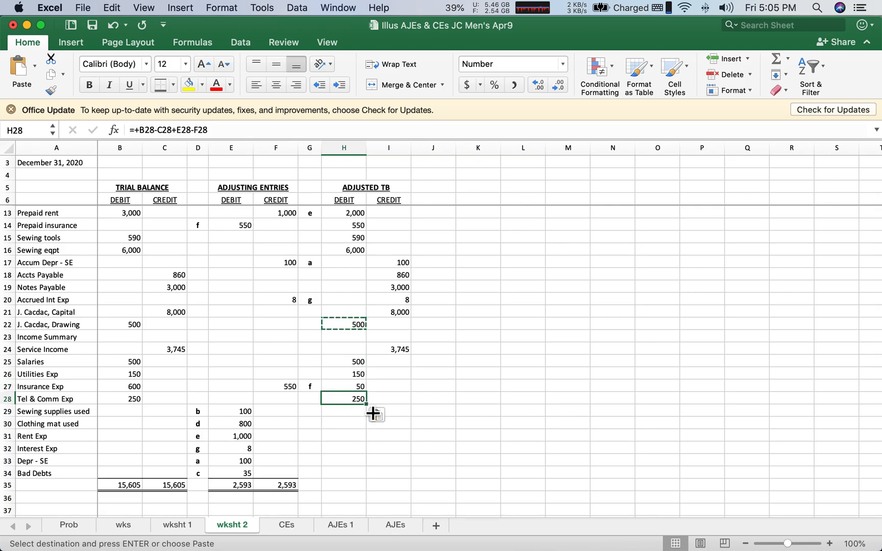
drag(373, 412, 371, 480)
click(401, 462)
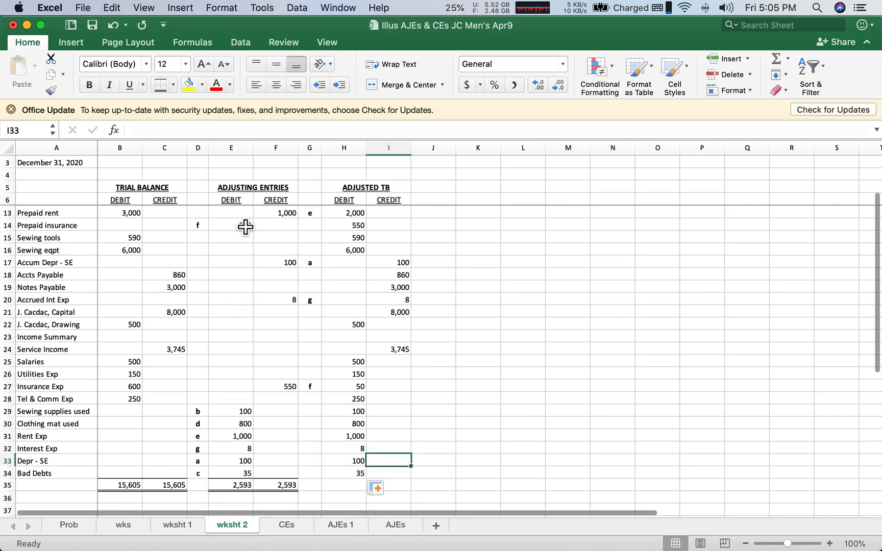
Review the worksheet columns from Cash to Bad Debts, including the adjusting entries debit total formula and the adjusted debit formula for Cash.
scroll(258, 272, up, 5)
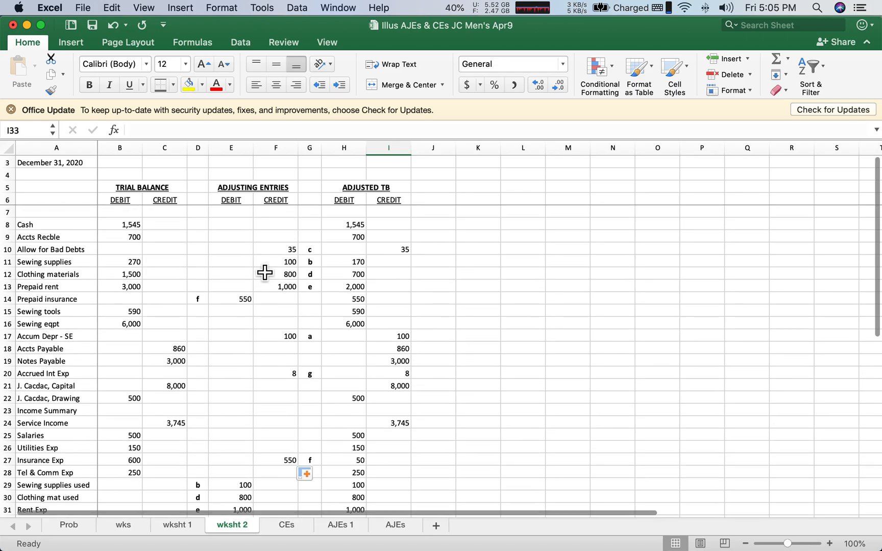
scroll(264, 272, down, 7)
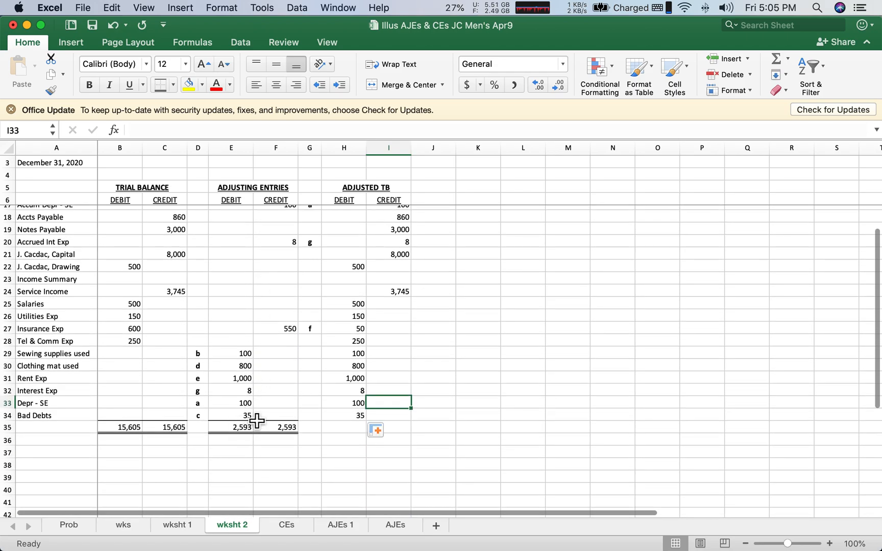
click(236, 434)
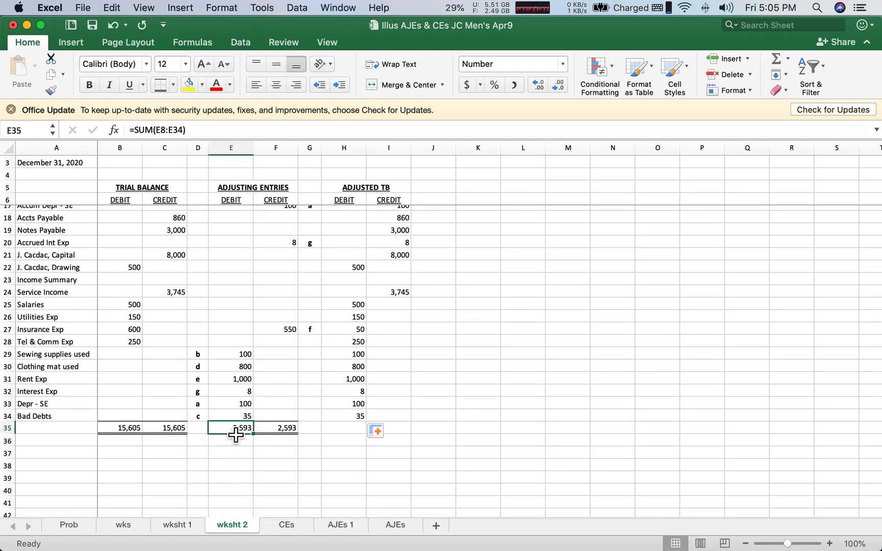
scroll(295, 327, up, 7)
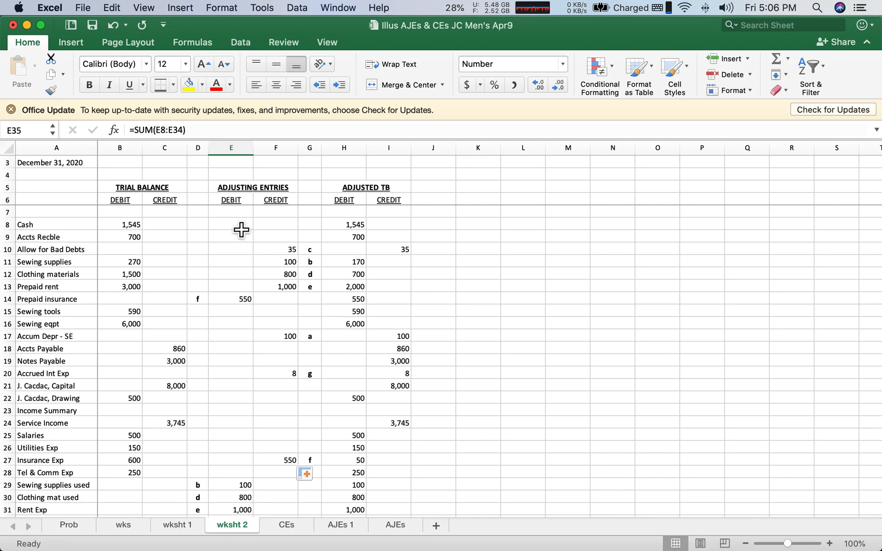
scroll(312, 464, down, 4)
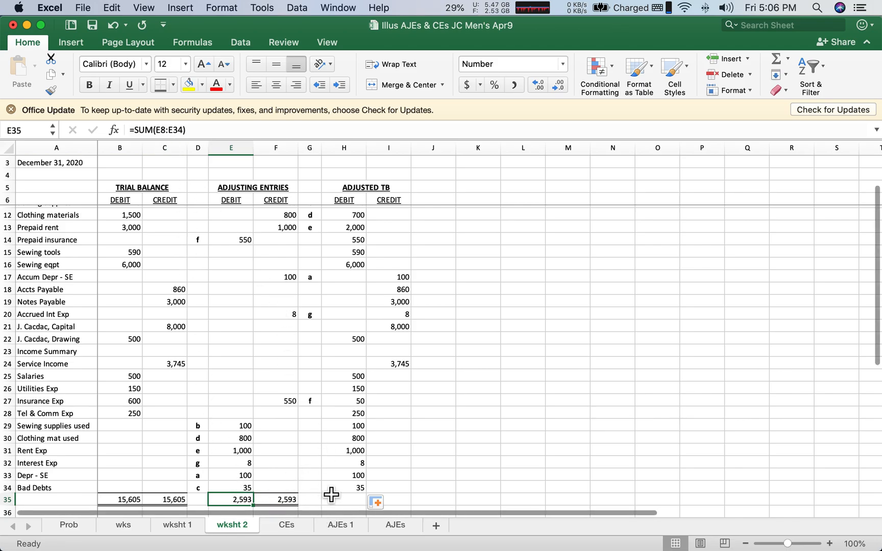
scroll(344, 511, up, 5)
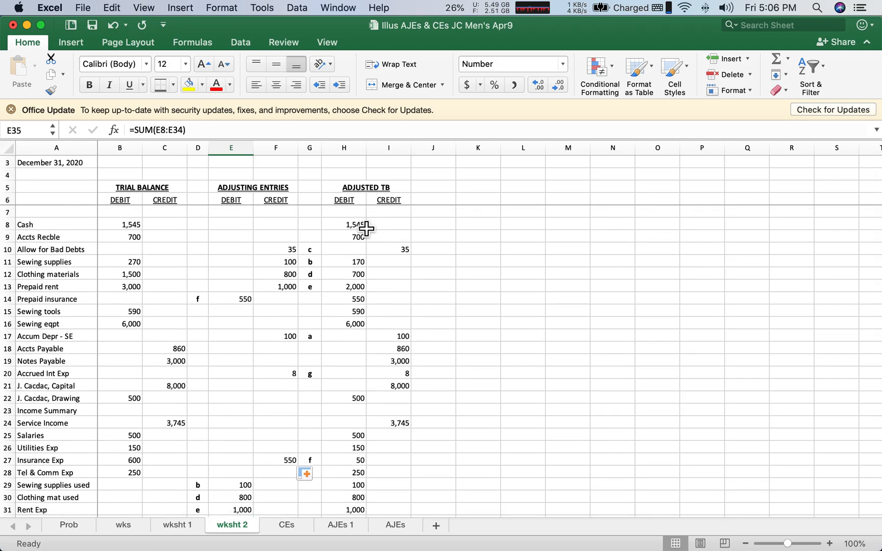
click(363, 226)
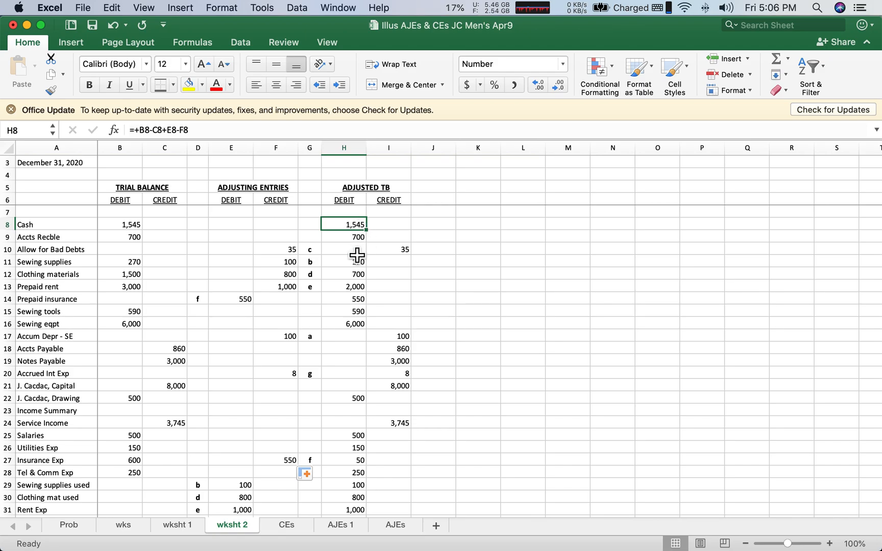
scroll(438, 419, down, 5)
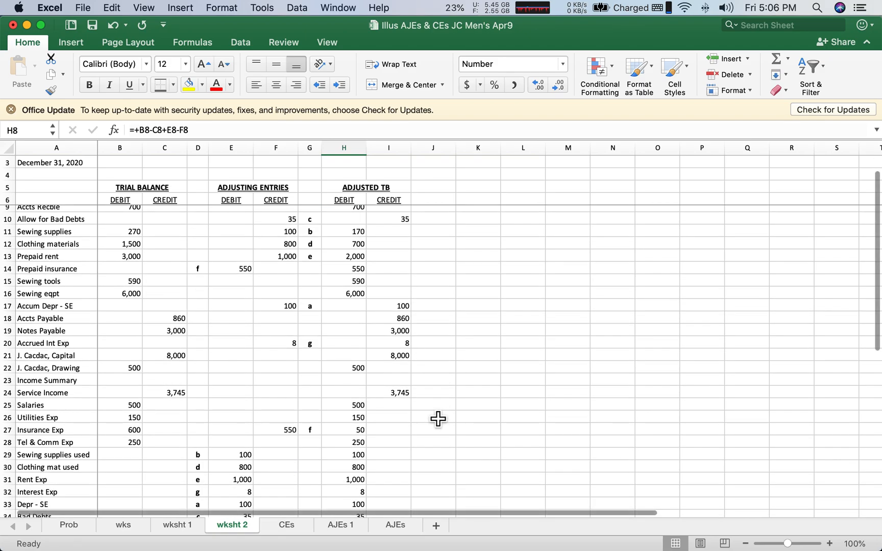
scroll(438, 418, down, 3)
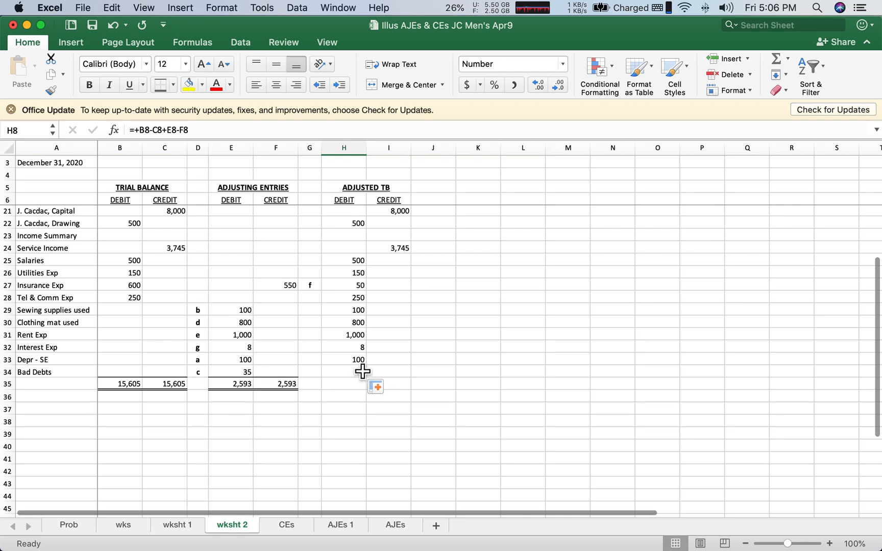
Copy the column total formula from E35 to H35:I35 to total the adjusted trial balance debits and credits.
click(283, 388)
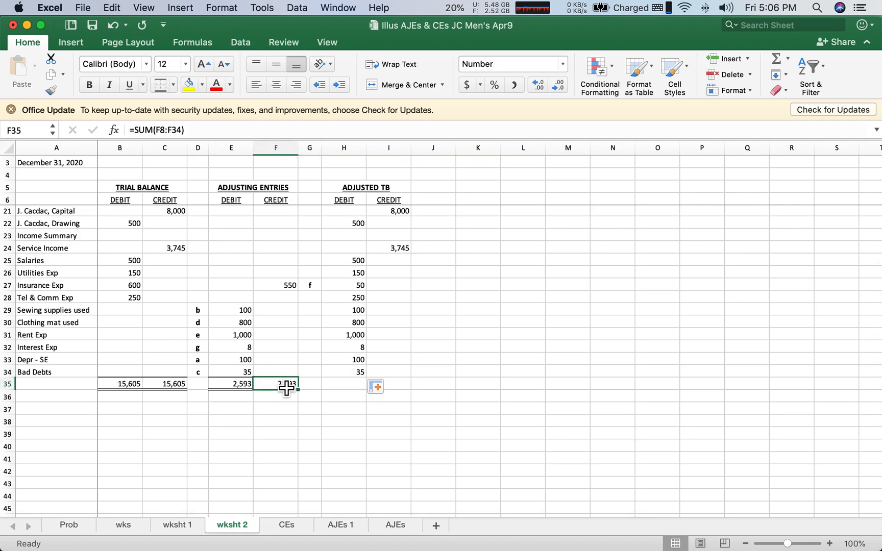
click(241, 391)
right_click(236, 384)
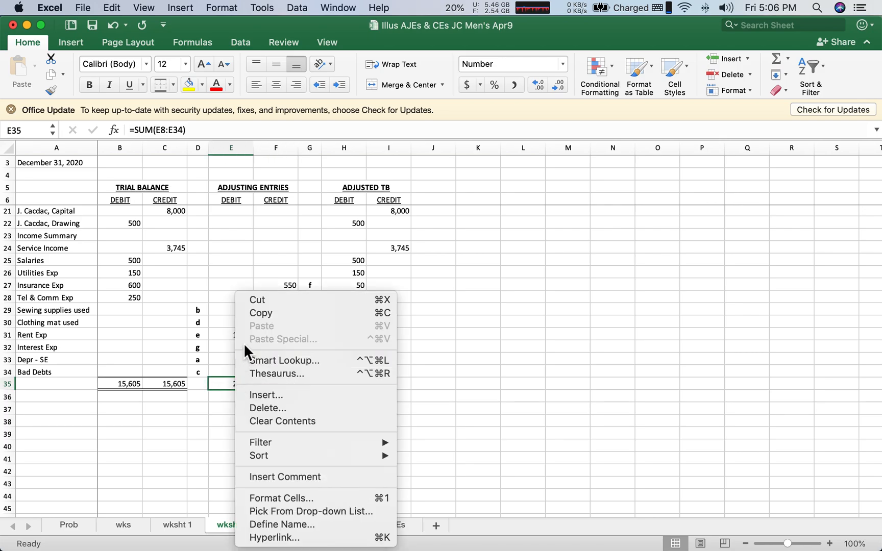
click(262, 312)
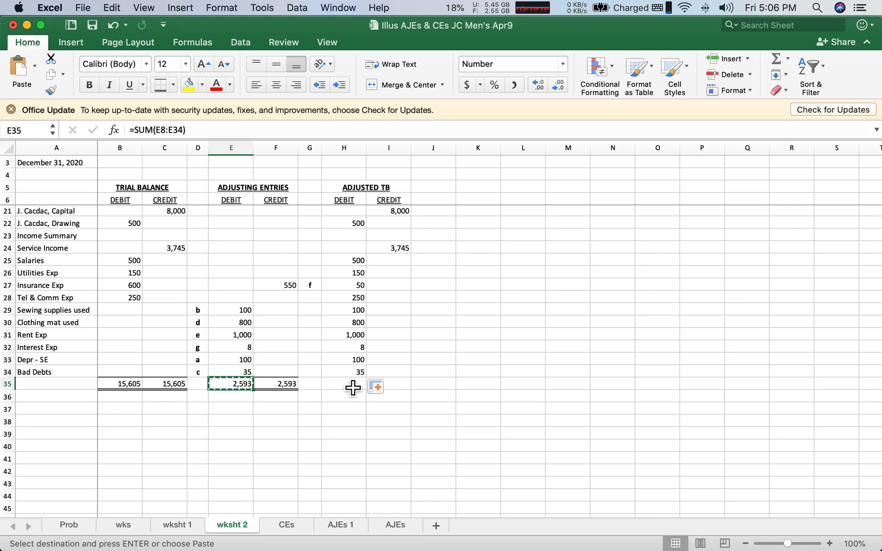
drag(353, 388, 416, 388)
right_click(415, 389)
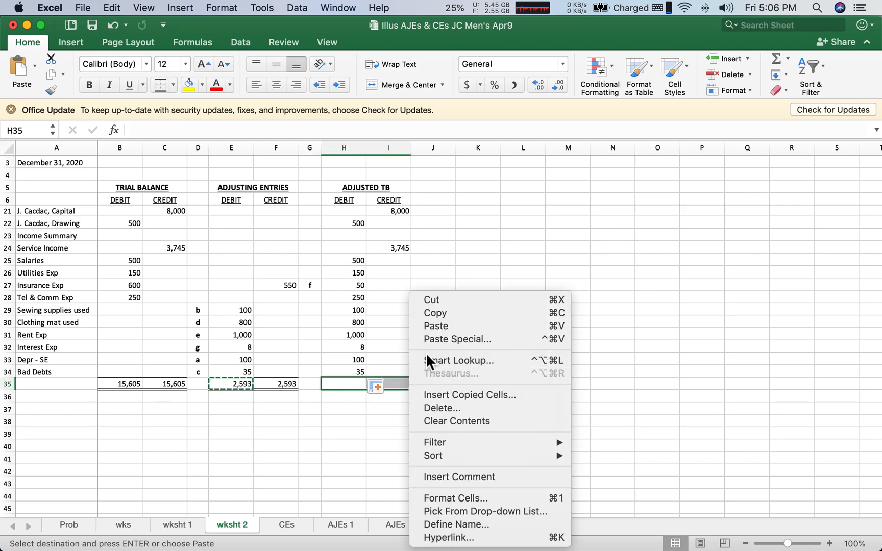
click(441, 327)
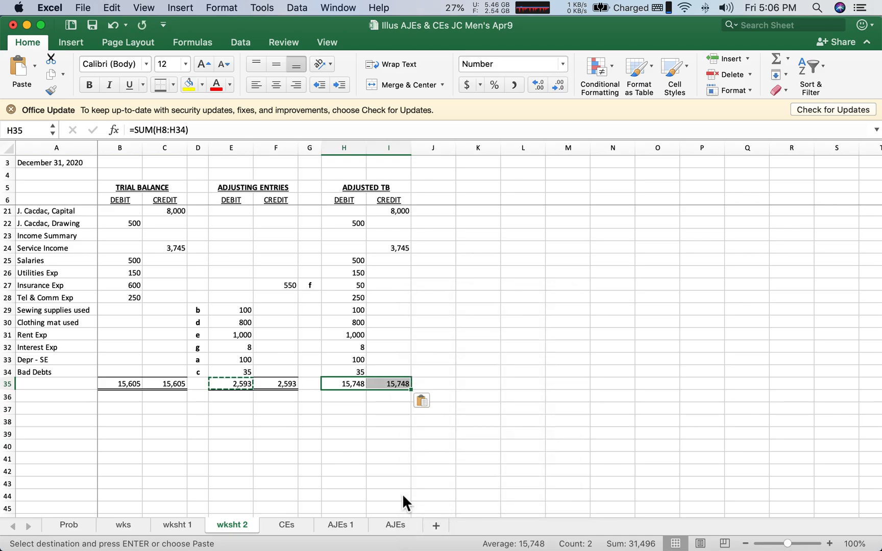
click(388, 451)
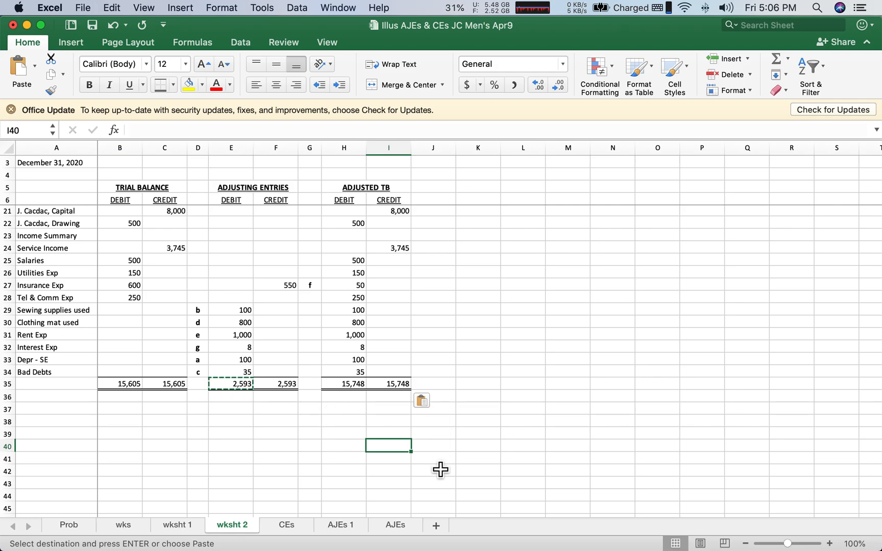
scroll(301, 460, up, 1)
scroll(300, 460, up, 5)
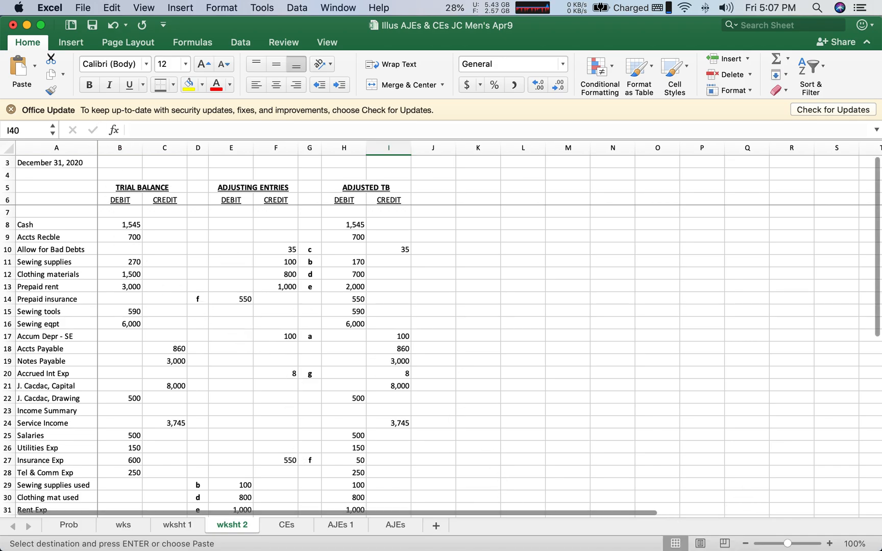
Switch to QuickTime Player and start a new screen recording.
click(750, 521)
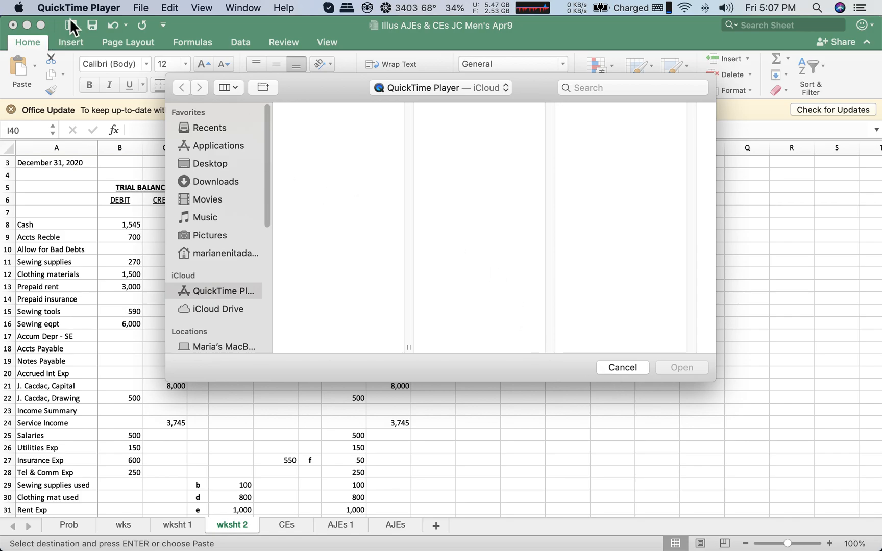
click(144, 7)
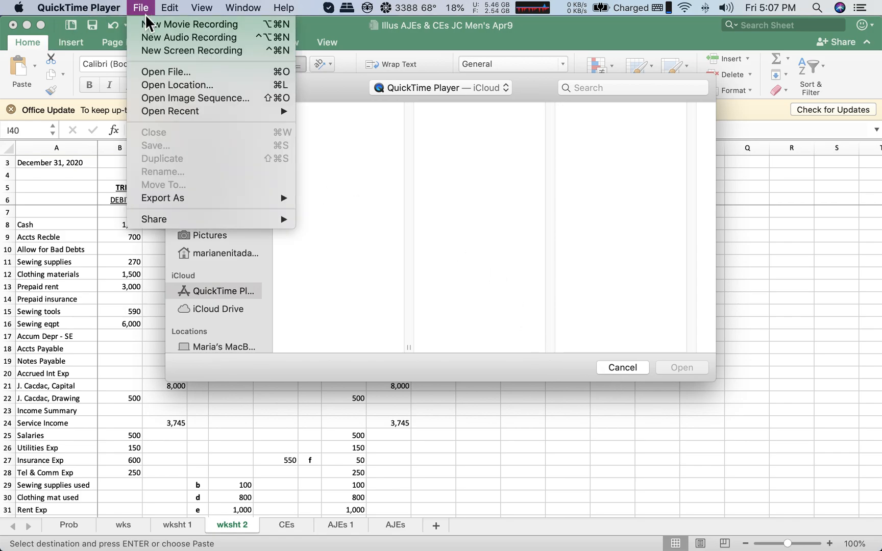
click(193, 52)
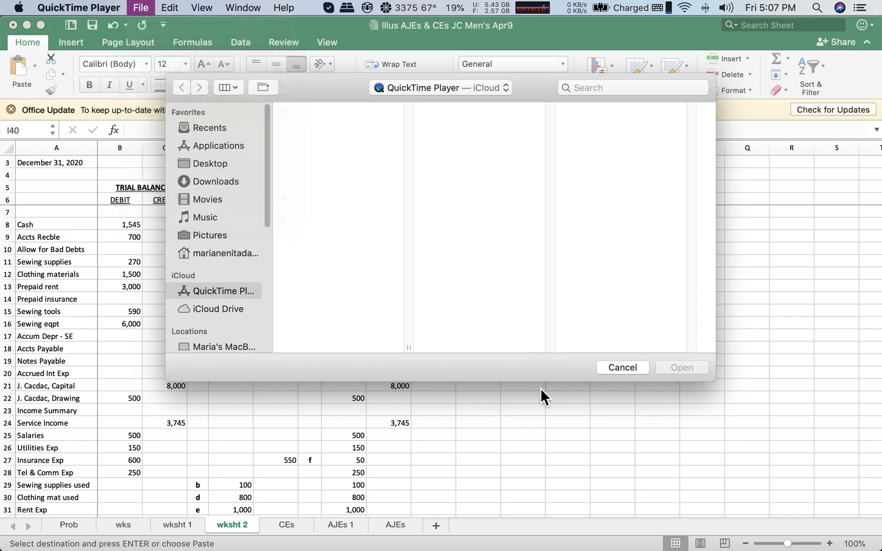